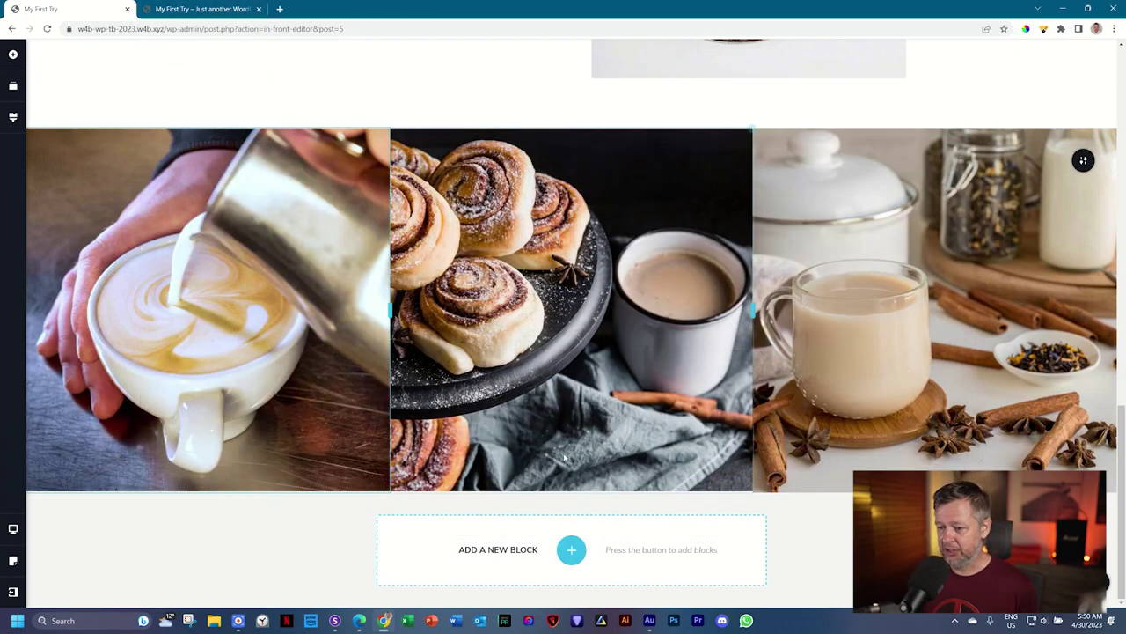
# Add a blank block beneath the row of three coffee photos and place an Image element inside it.
pyautogui.click(571, 550)
pyautogui.press('Escape')
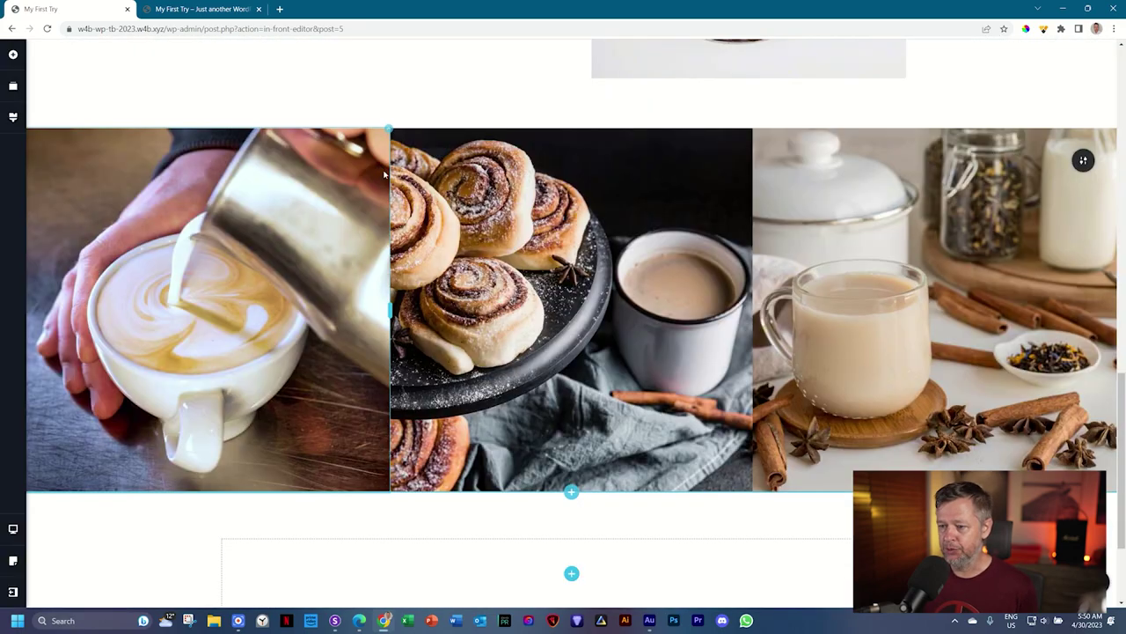
pyautogui.scroll(-2, 571, 440)
pyautogui.click(571, 410)
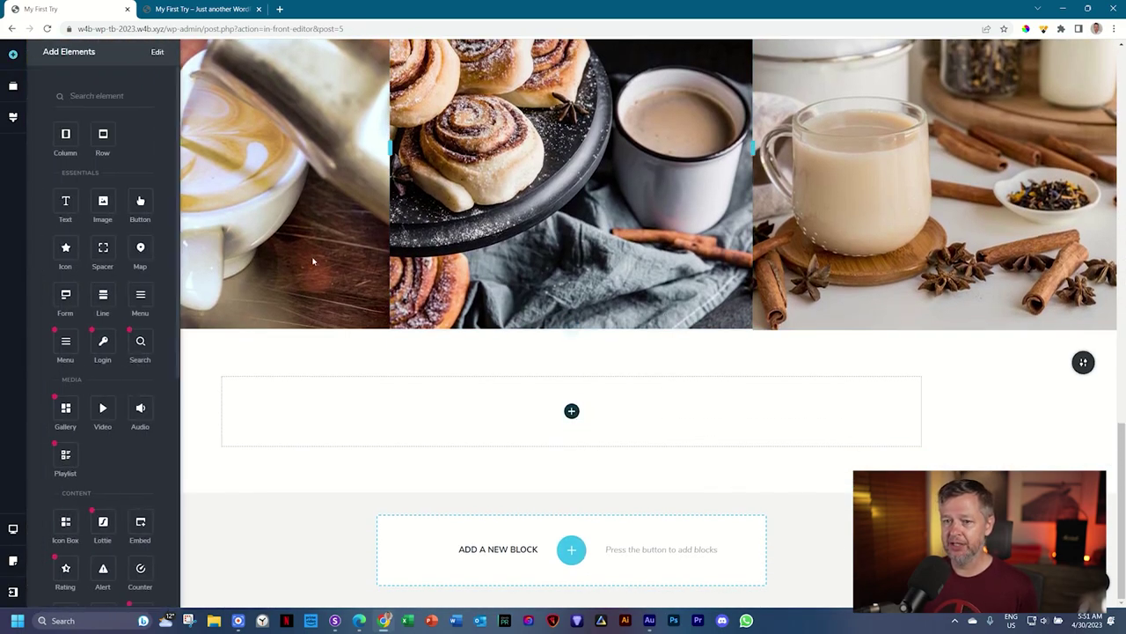
pyautogui.moveTo(103, 201); pyautogui.dragTo(575, 419)
pyautogui.scroll(-3, 576, 420)
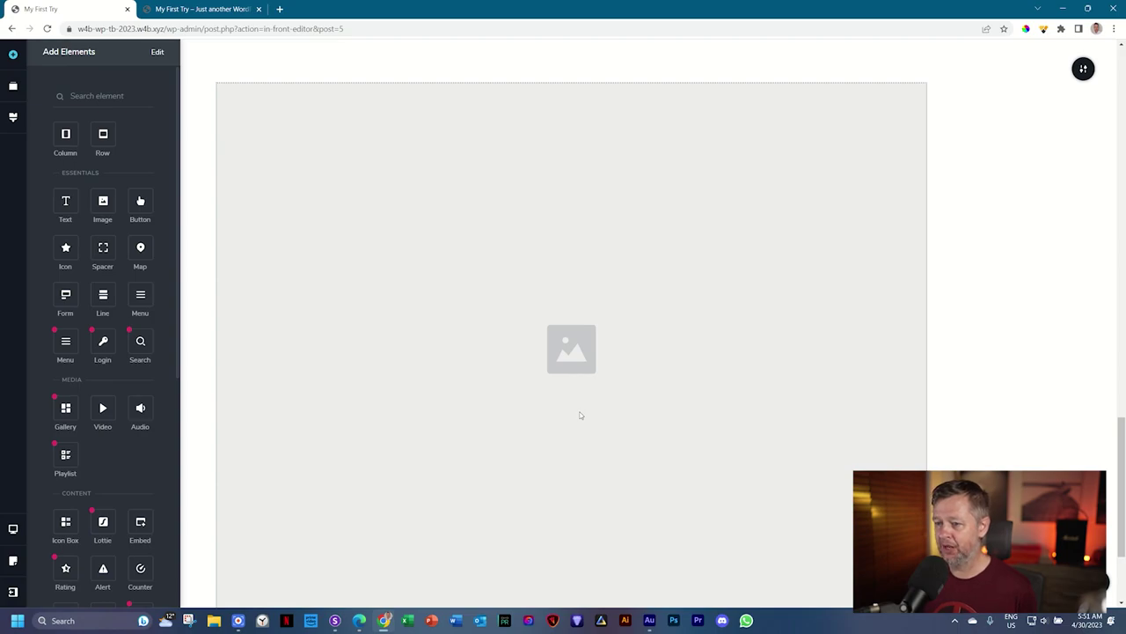
# Stack a Text element, a Line, a Spacer and a second Text element beneath the image placeholder.
pyautogui.scroll(-2, 580, 415)
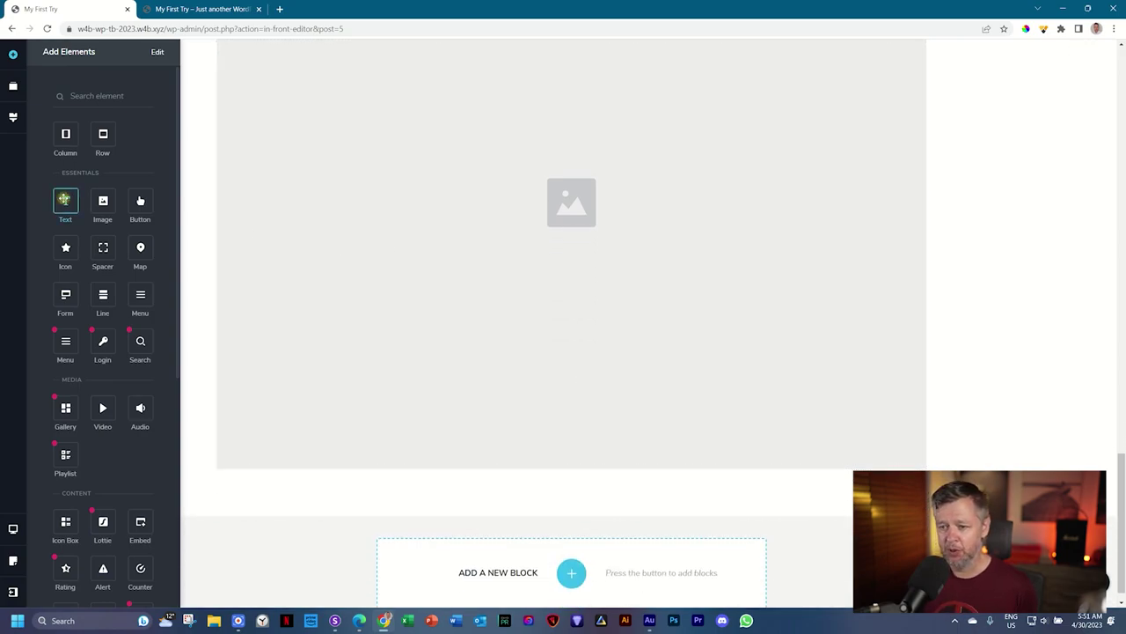
pyautogui.moveTo(66, 201); pyautogui.dragTo(578, 472)
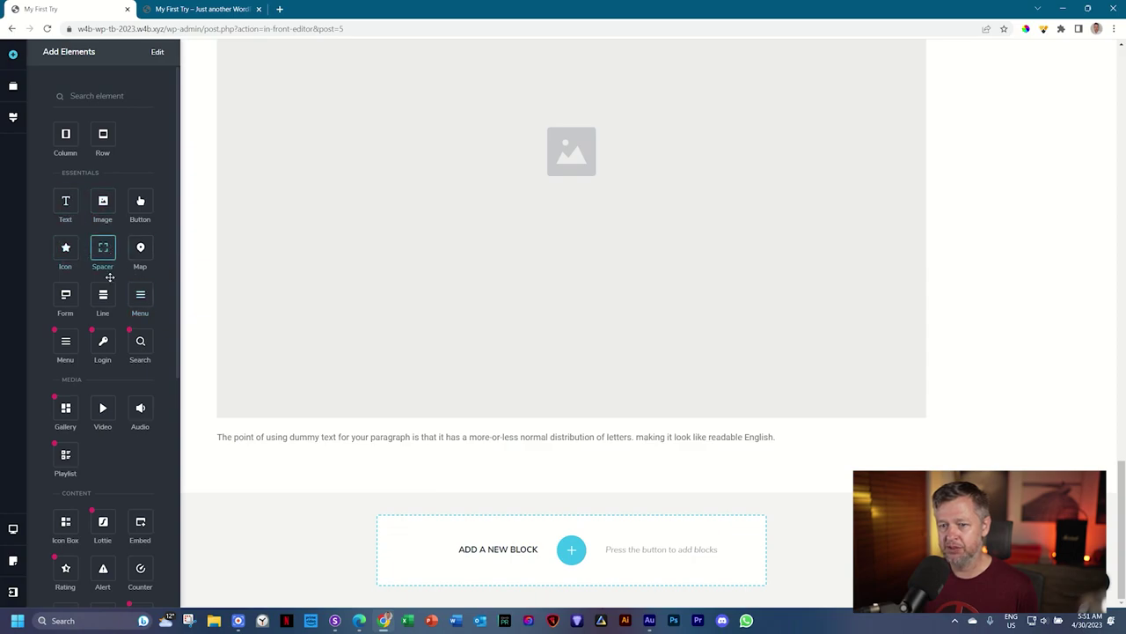
pyautogui.moveTo(103, 294); pyautogui.dragTo(398, 442)
pyautogui.moveTo(103, 251); pyautogui.dragTo(397, 465)
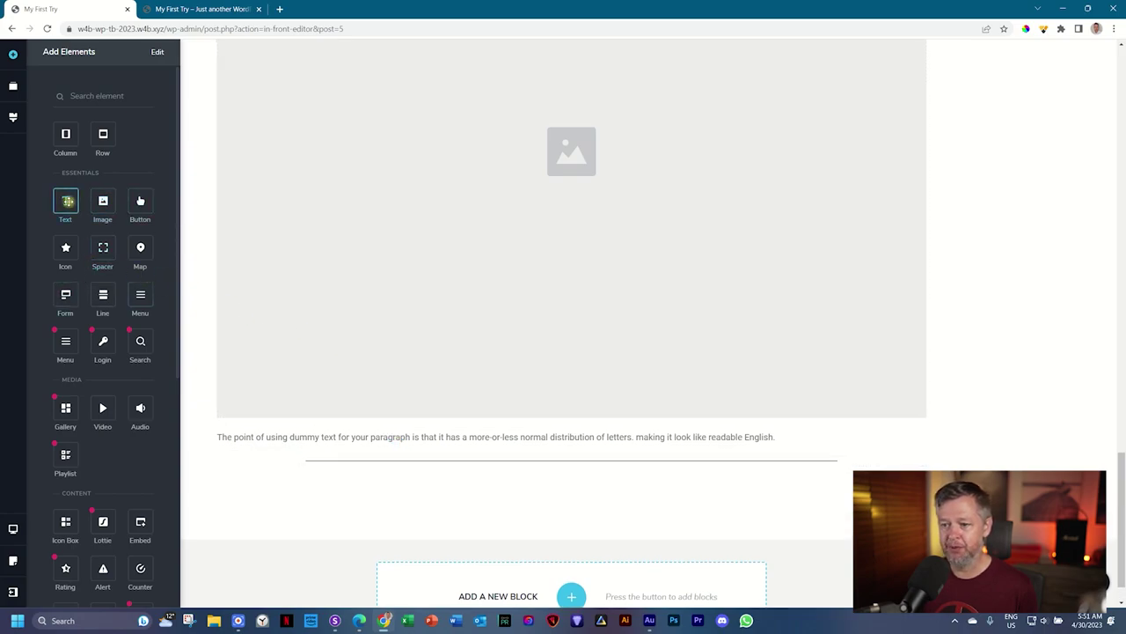
pyautogui.moveTo(65, 201)
pyautogui.mouseDown()
pyautogui.moveTo(463, 449)
pyautogui.moveTo(465, 495)
pyautogui.mouseUp()
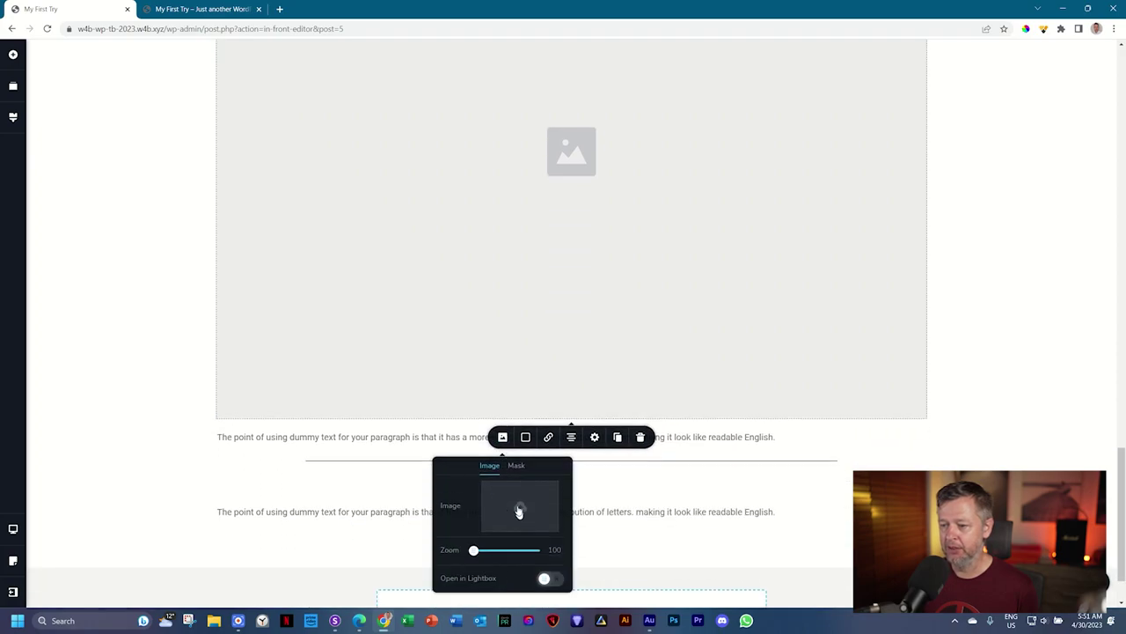
# Fill the image placeholder with 04-_-Testimonial-1.jpg from the media library and set the image size option to Original.
pyautogui.click(503, 506)
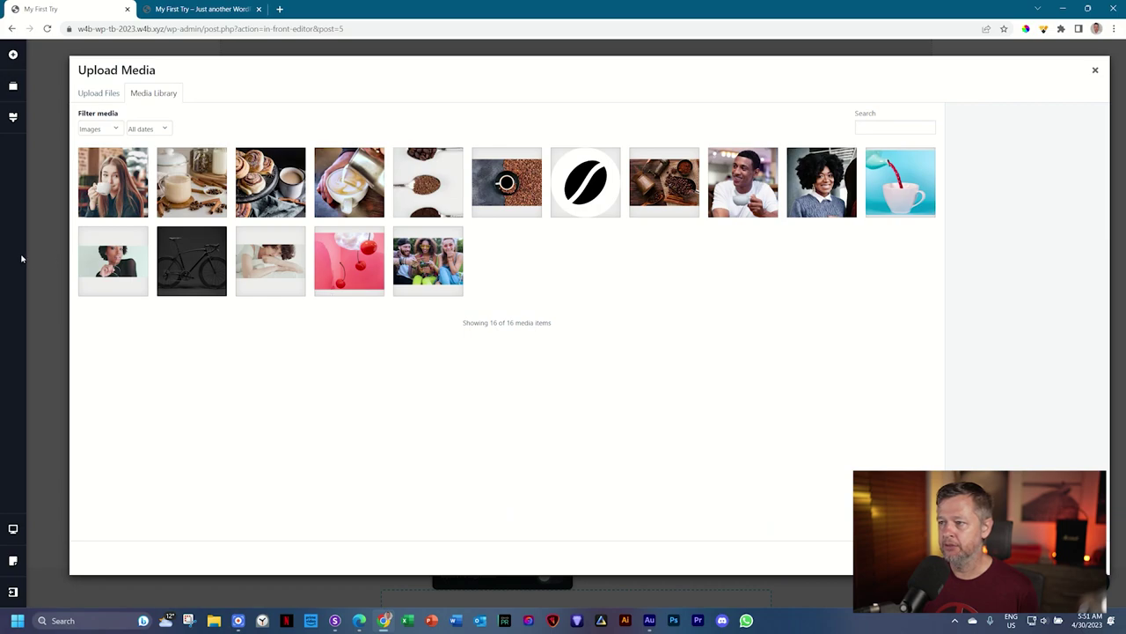
pyautogui.click(113, 191)
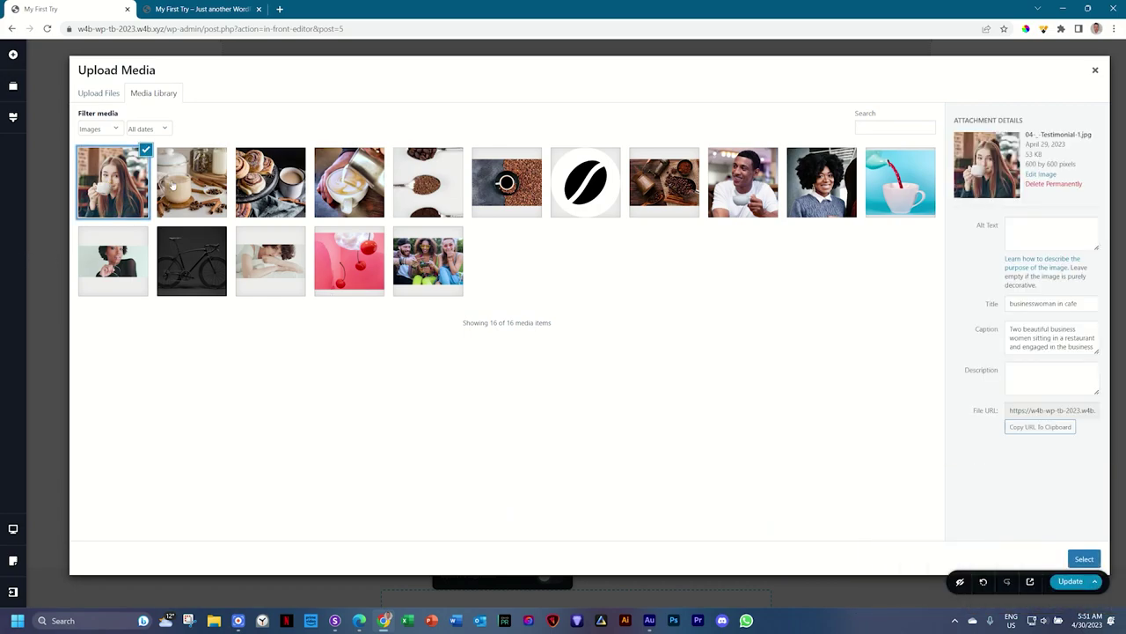
pyautogui.click(1084, 558)
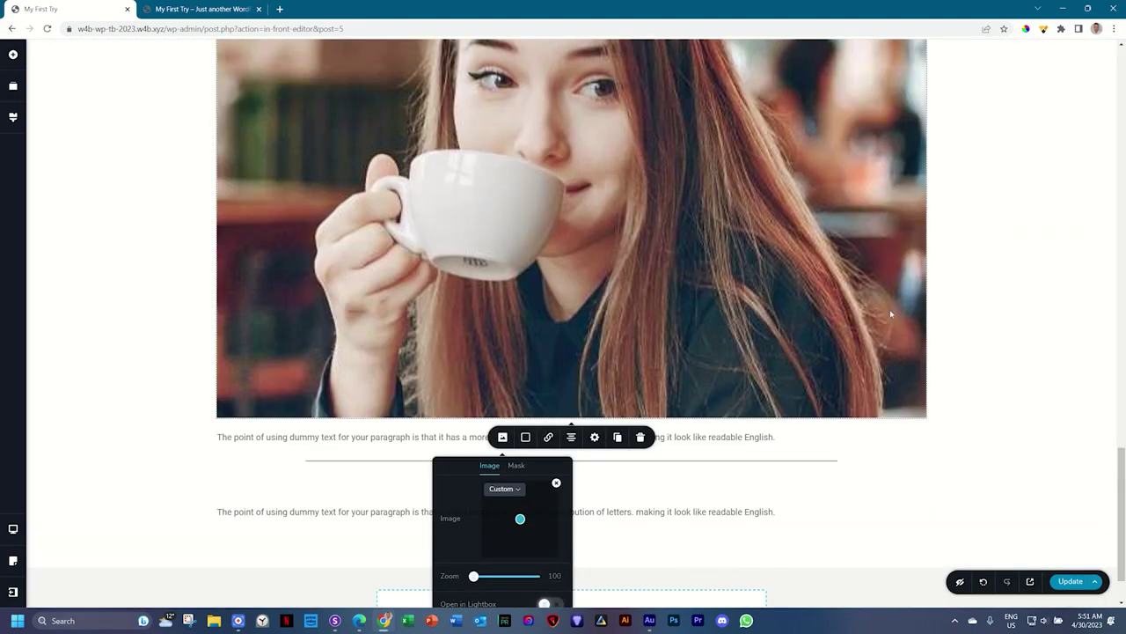
pyautogui.click(509, 488)
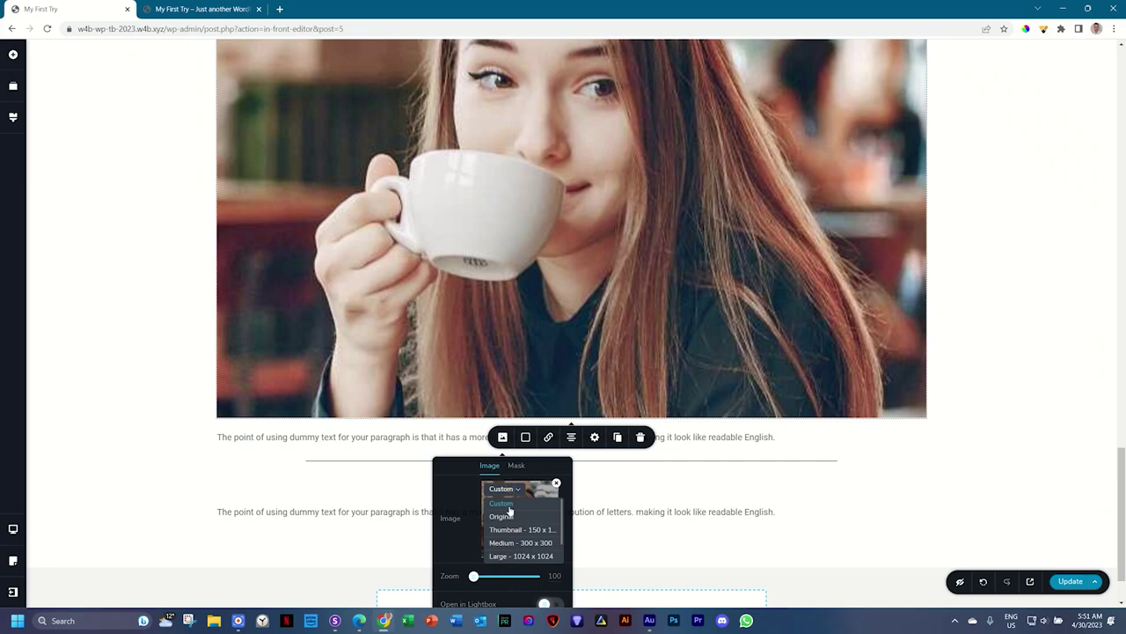
pyautogui.click(504, 524)
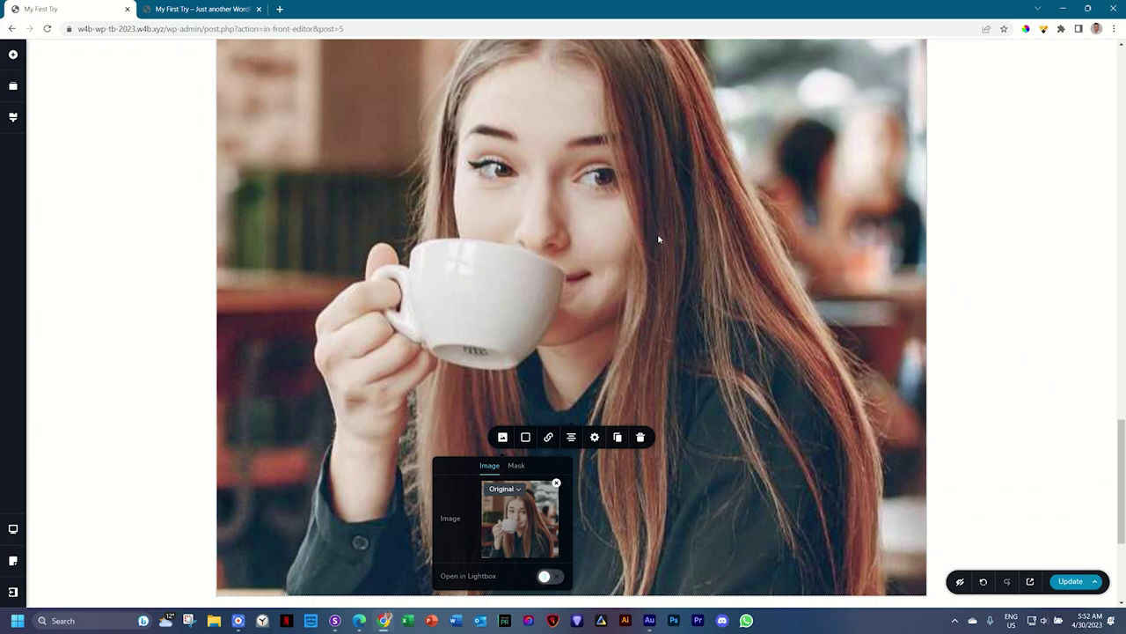
# Shrink the testimonial photo to a small thumbnail and set its size to 10%.
pyautogui.scroll(-2, 682, 212)
pyautogui.click(559, 147)
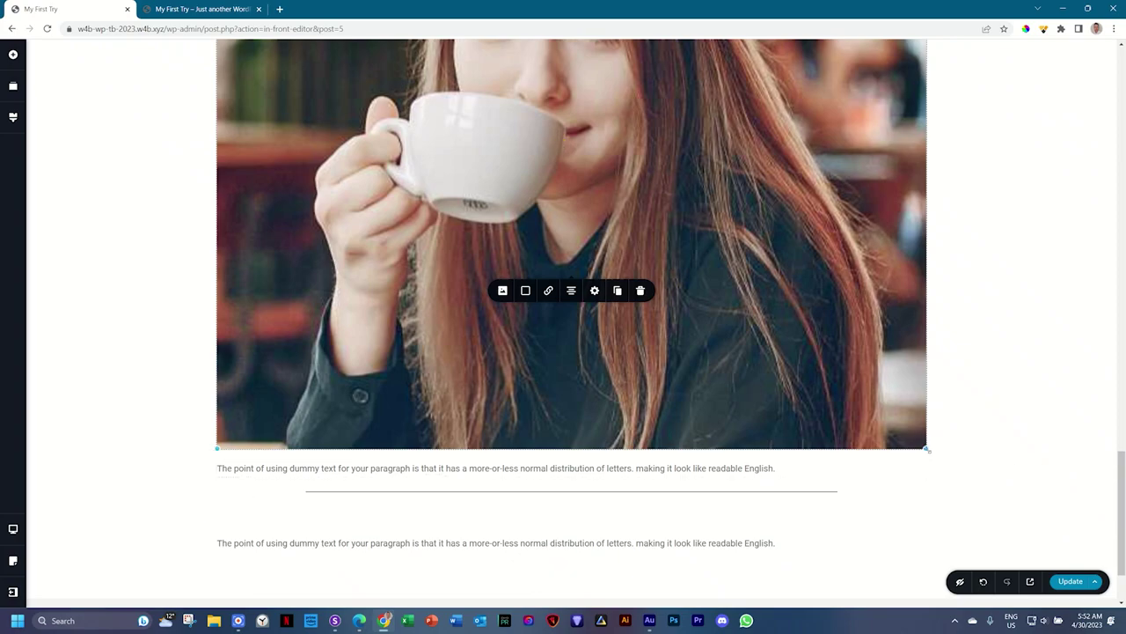
pyautogui.moveTo(926, 449); pyautogui.dragTo(595, 227)
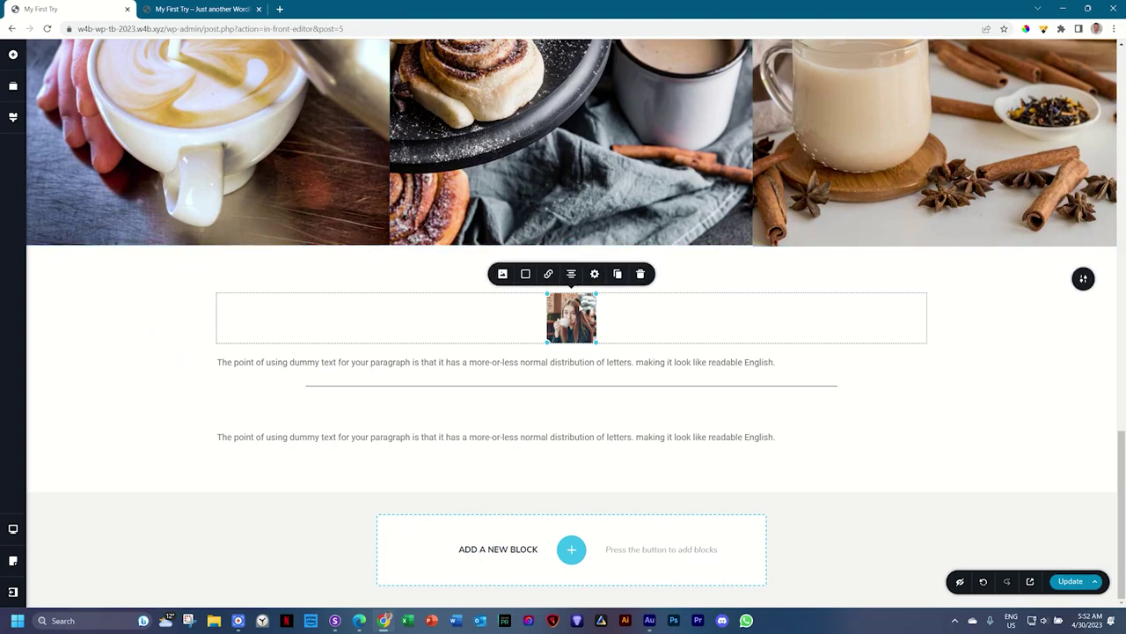
pyautogui.click(594, 274)
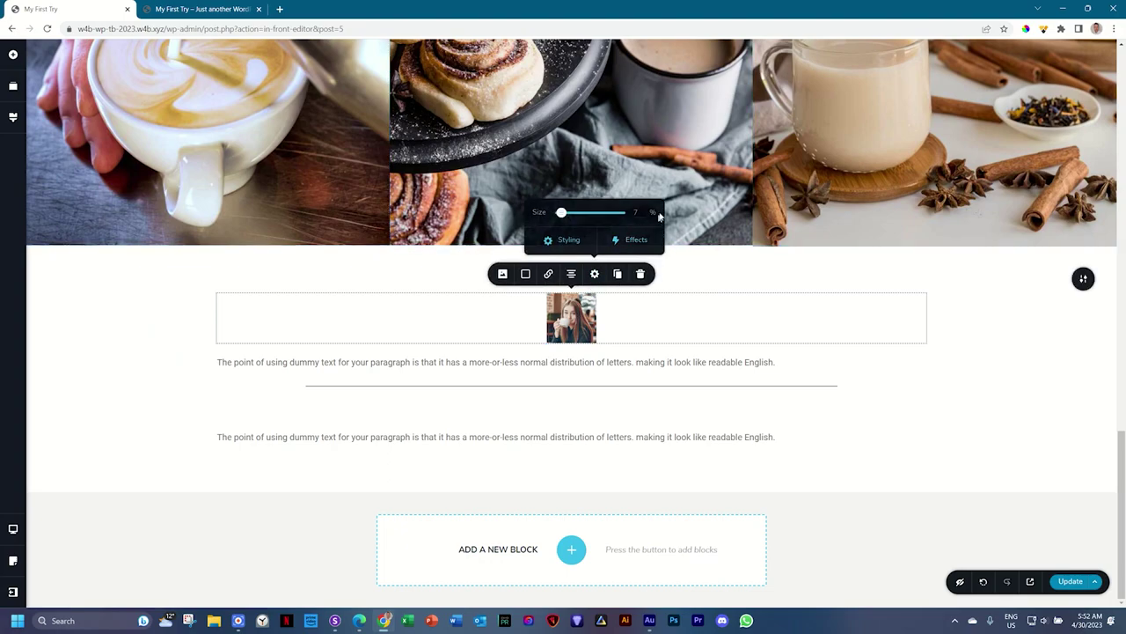
pyautogui.moveTo(641, 214); pyautogui.dragTo(620, 220)
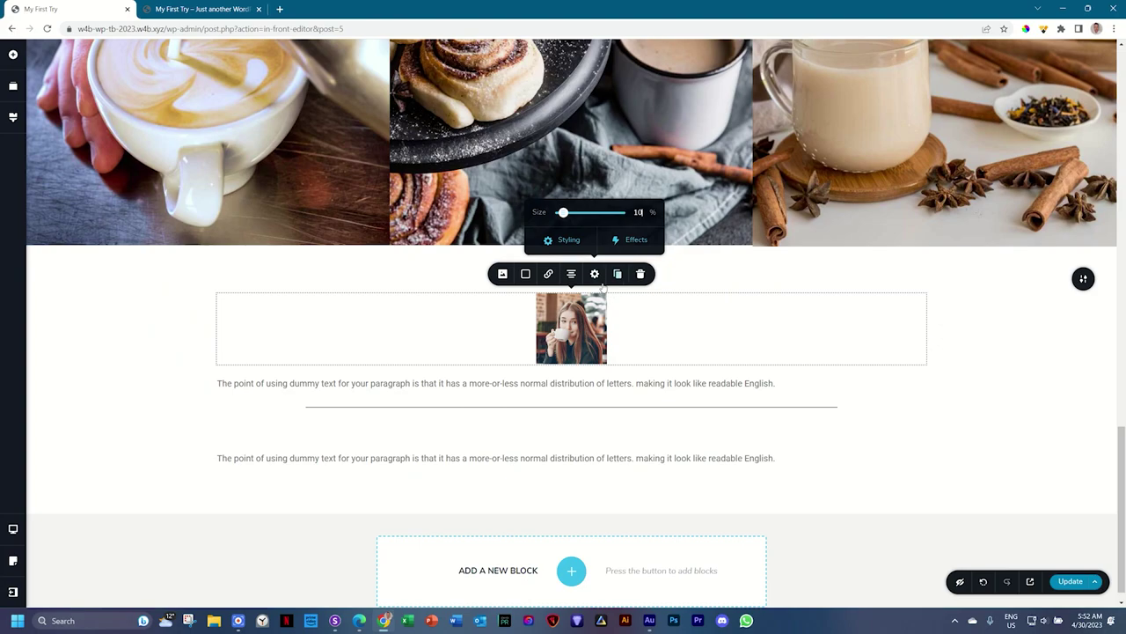
# Mask the testimonial photo with an irregular blob shape.
pyautogui.click(557, 341)
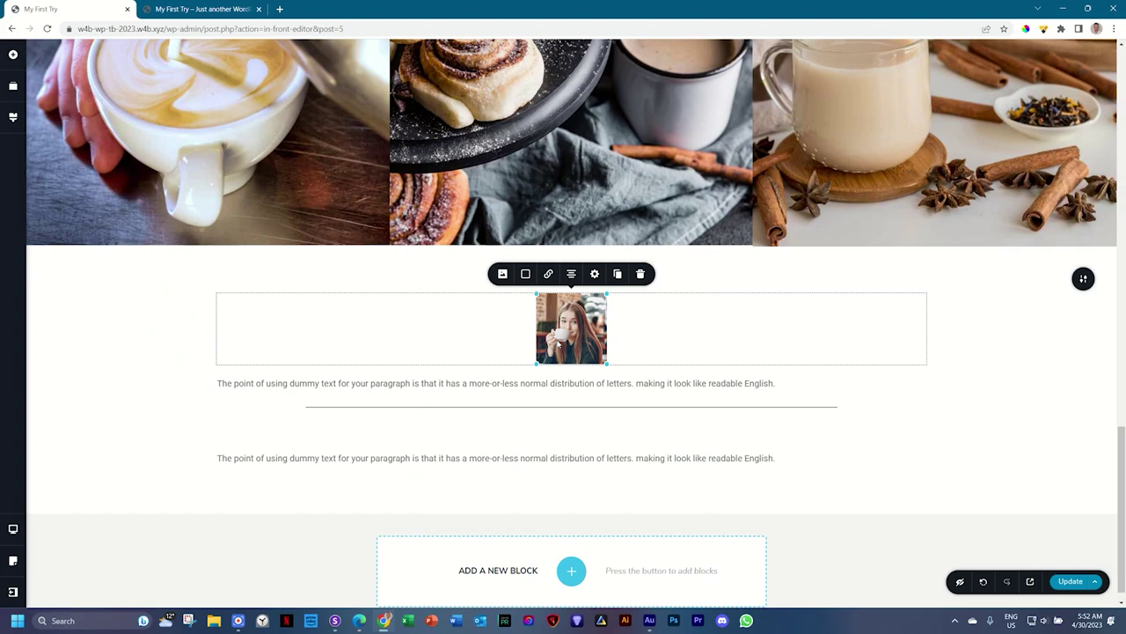
pyautogui.click(503, 274)
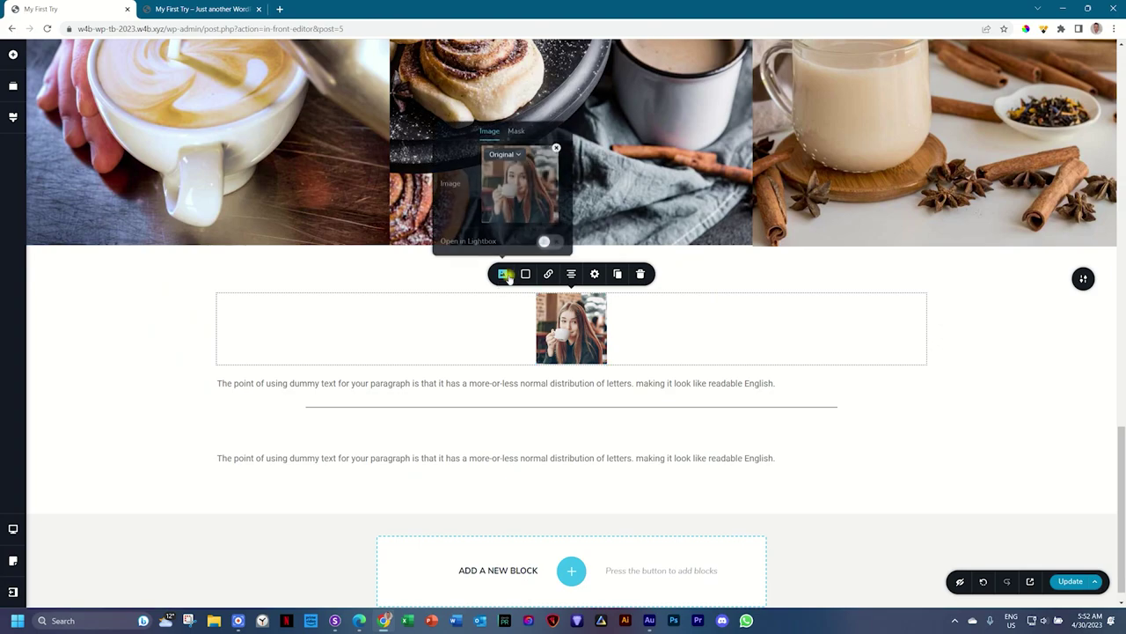
pyautogui.click(516, 131)
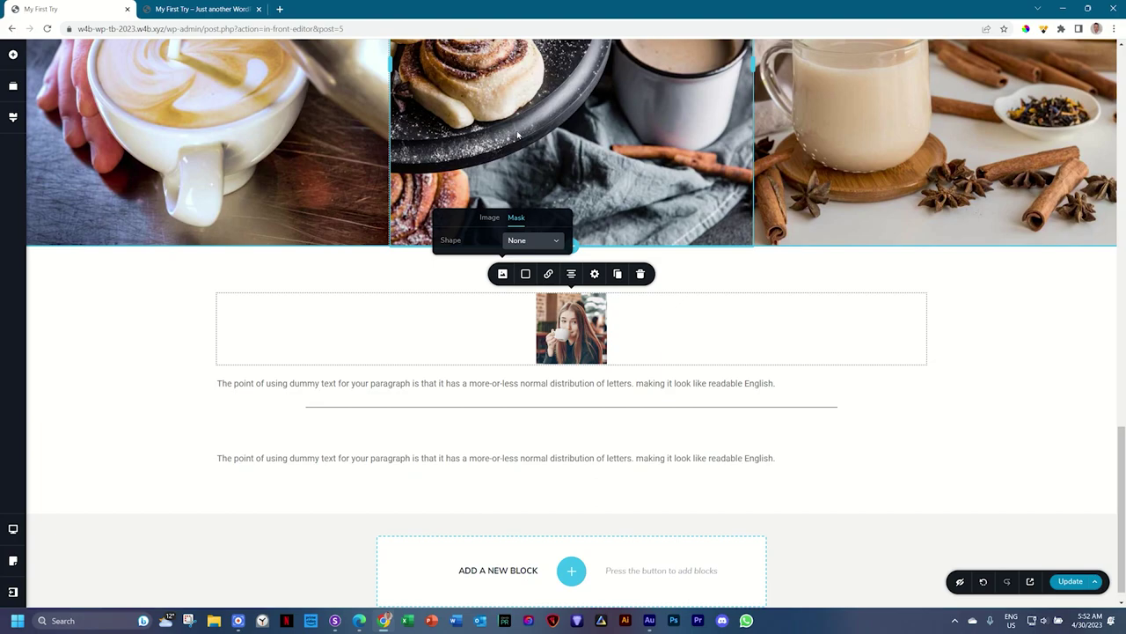
pyautogui.click(532, 240)
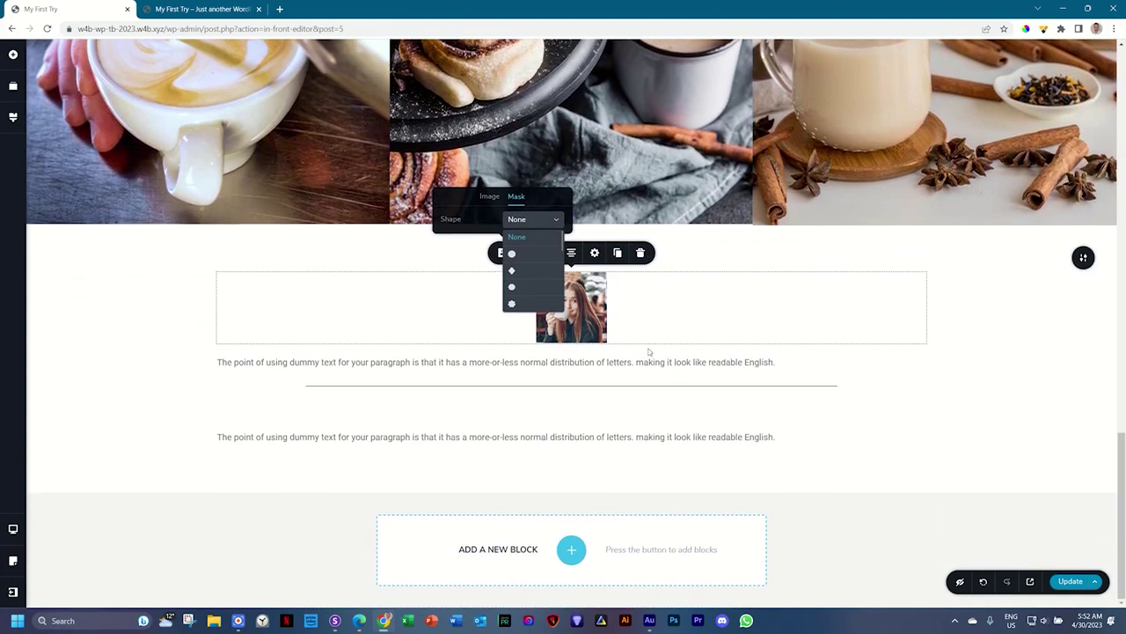
pyautogui.scroll(-2, 544, 289)
pyautogui.click(537, 296)
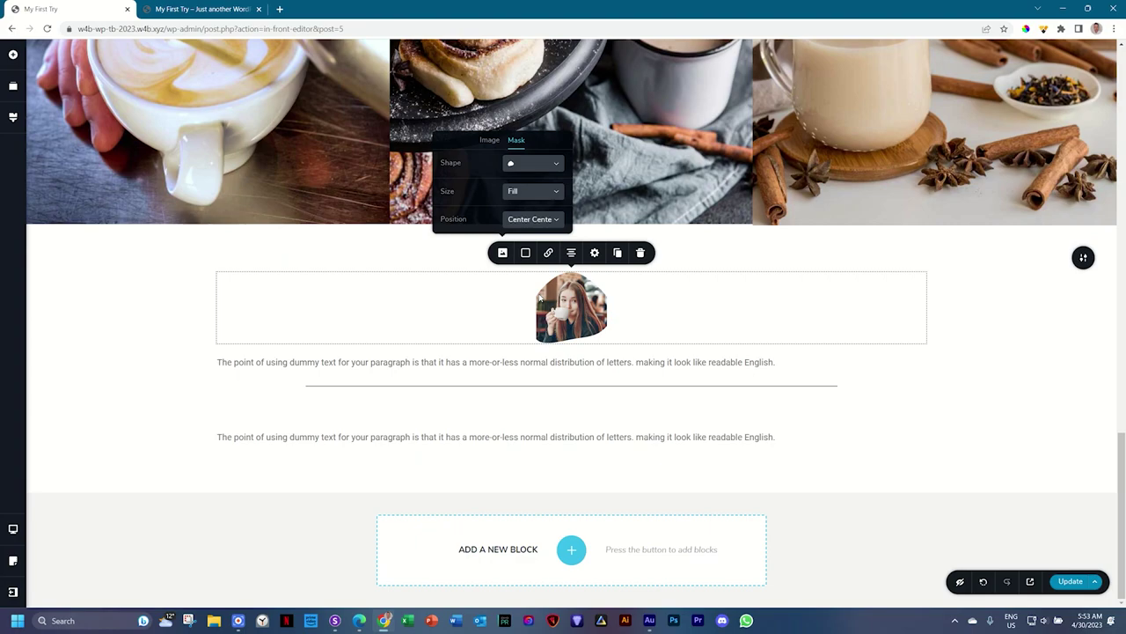
# Change the photo's mask shape to a circle and set the mask size to Fit.
pyautogui.click(526, 167)
pyautogui.click(518, 201)
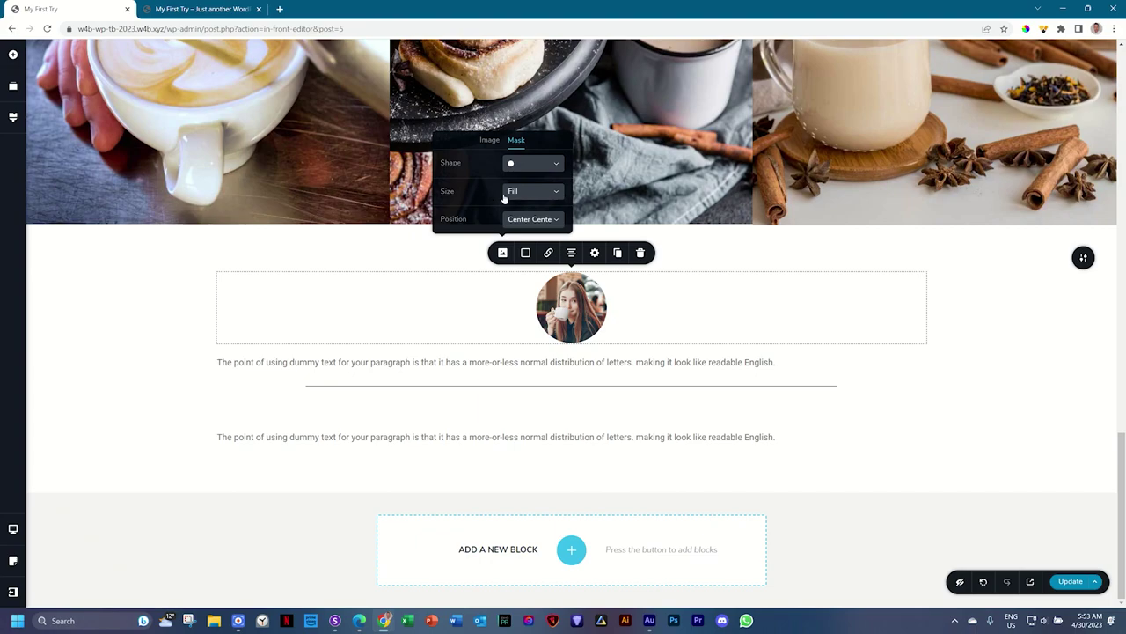
pyautogui.click(525, 192)
pyautogui.click(527, 209)
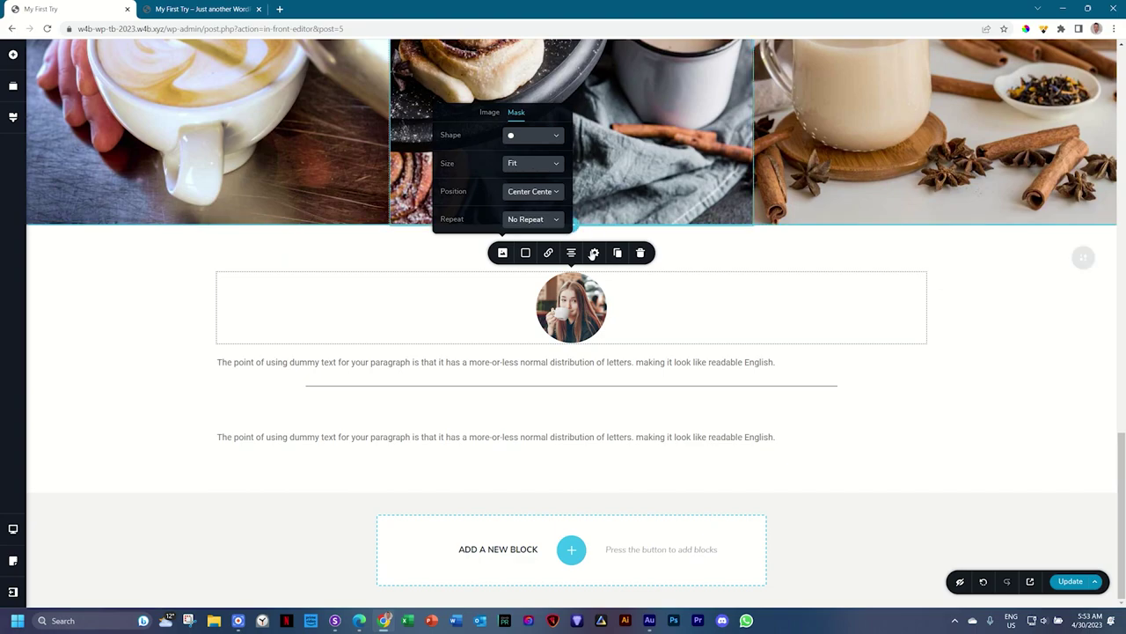
# Replace the dummy paragraph directly below the photo with an opening quotation mark and "I love the food and coffee at the Organic Café. This has been a".
pyautogui.tripleClick(580, 361)
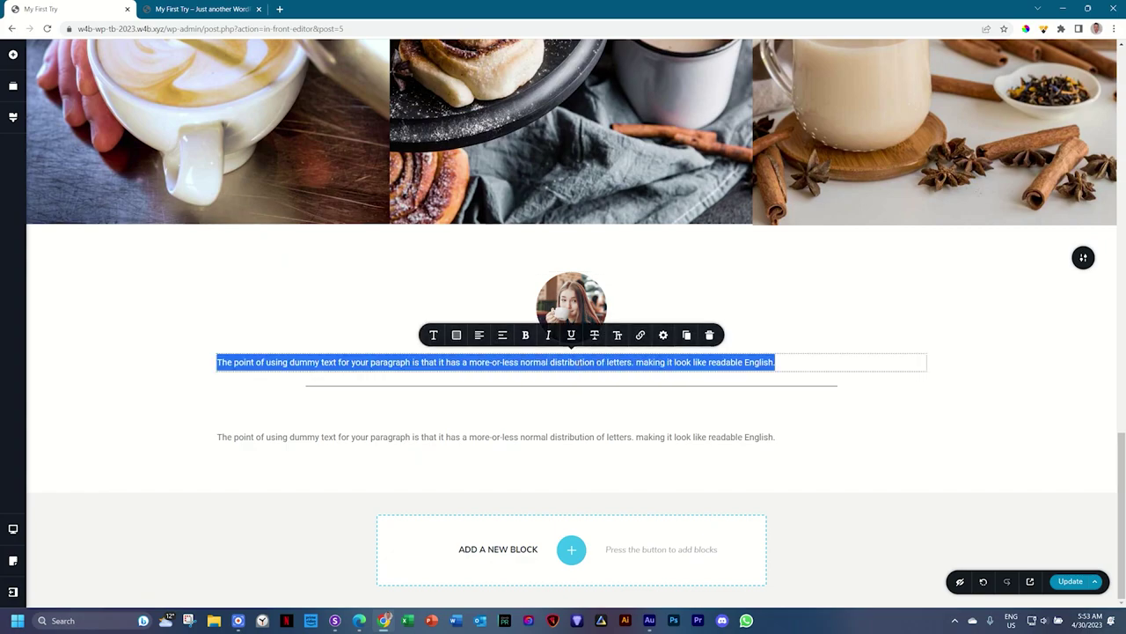
pyautogui.press('BackSpace')
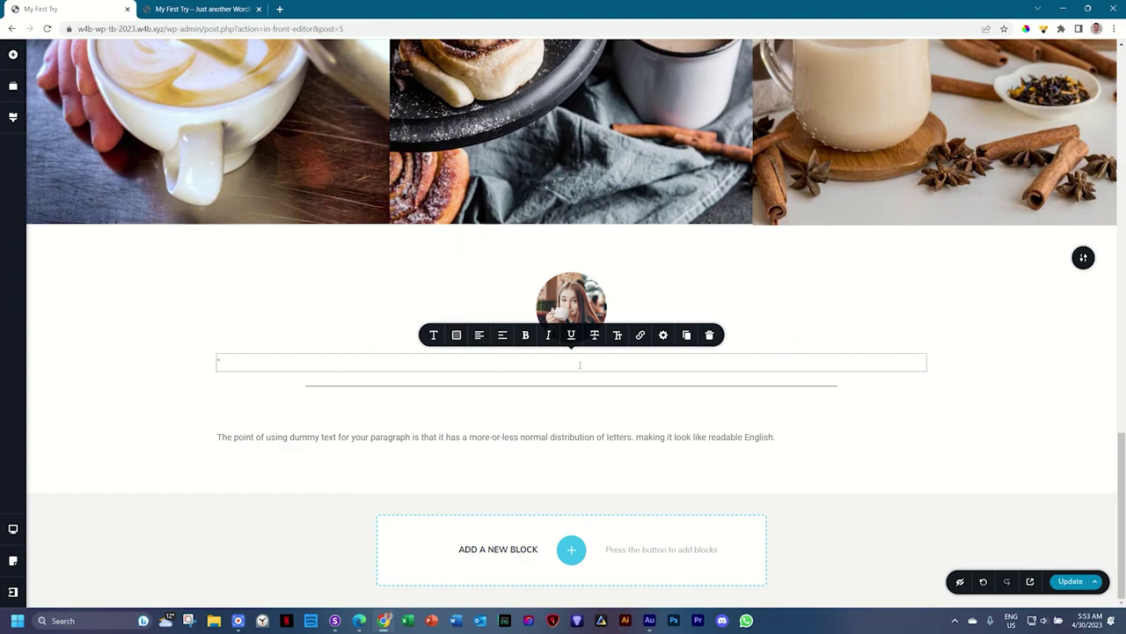
pyautogui.write('"I love the food and coffee at the ')
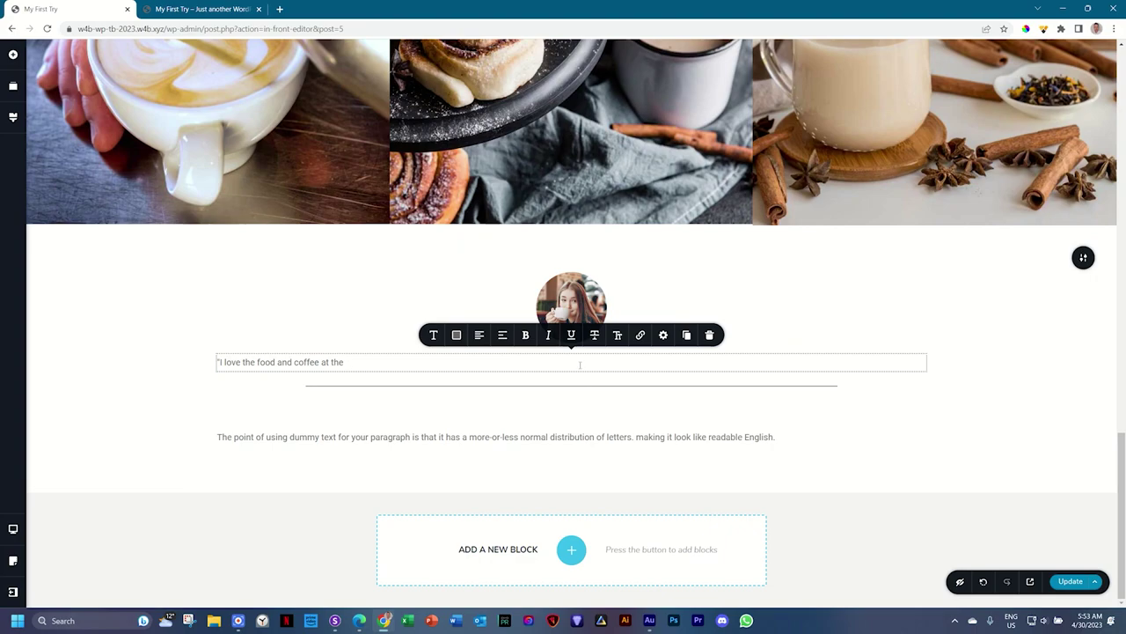
pyautogui.write('Organic CC')
pyautogui.write('é. This has been a')
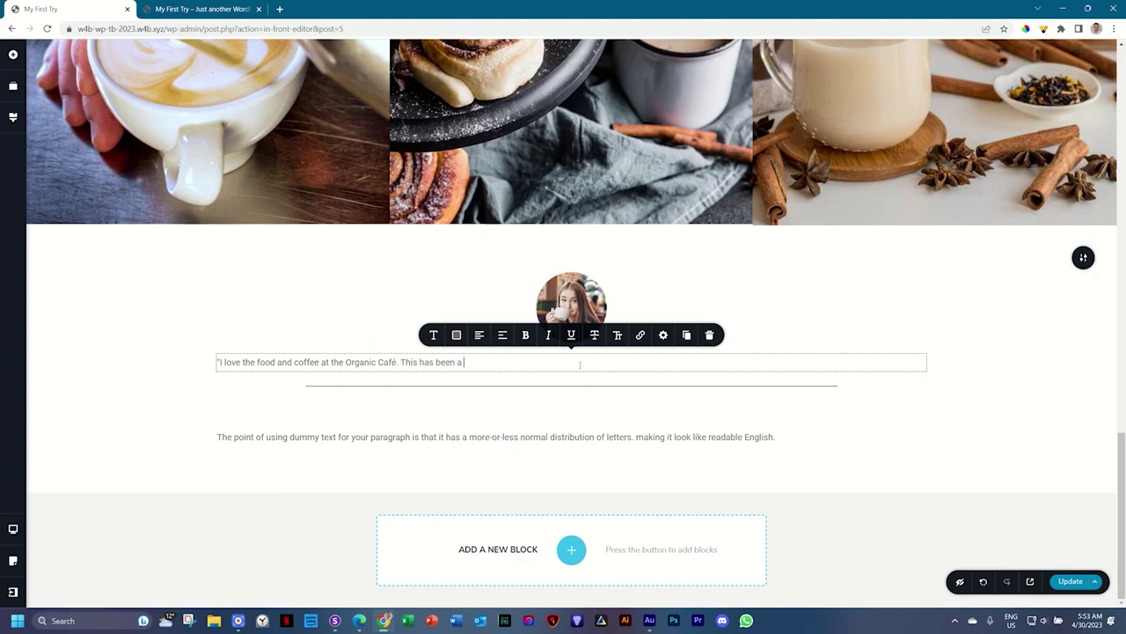
# Finish the testimonial with "jewel in the neighbourhood and my fondest memories as a kid I got from this shop." and a closing quotation mark.
pyautogui.write(' jewel in the niegh')
pyautogui.press('BackSpace')
pyautogui.press('BackSpace')
pyautogui.write('ghbourhood and m')
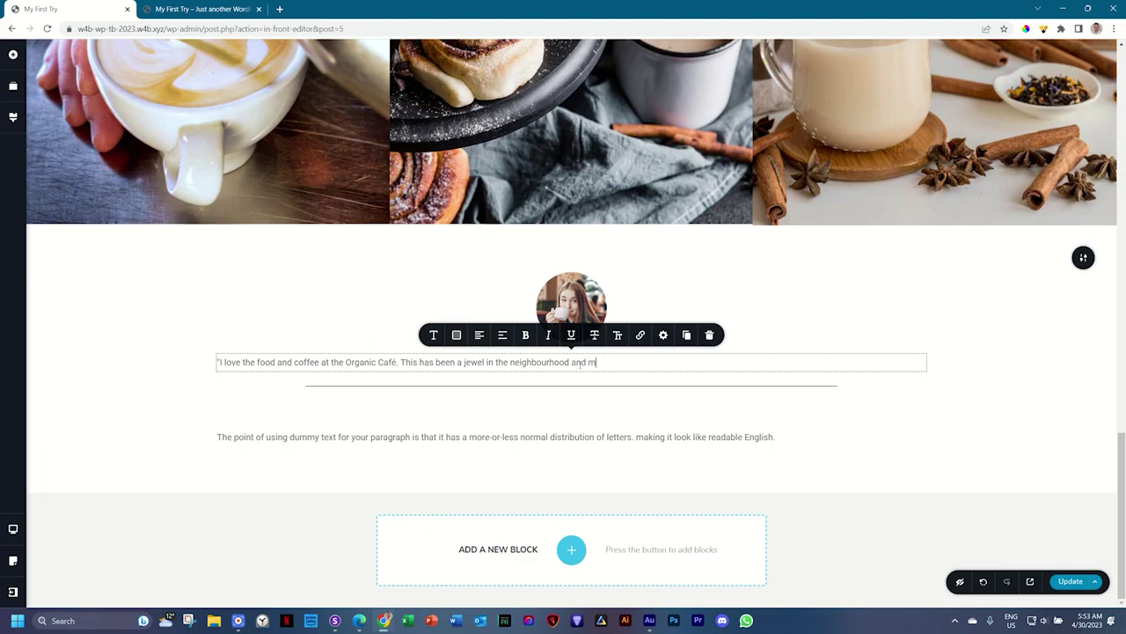
pyautogui.write('y fondest momories as a kid I')
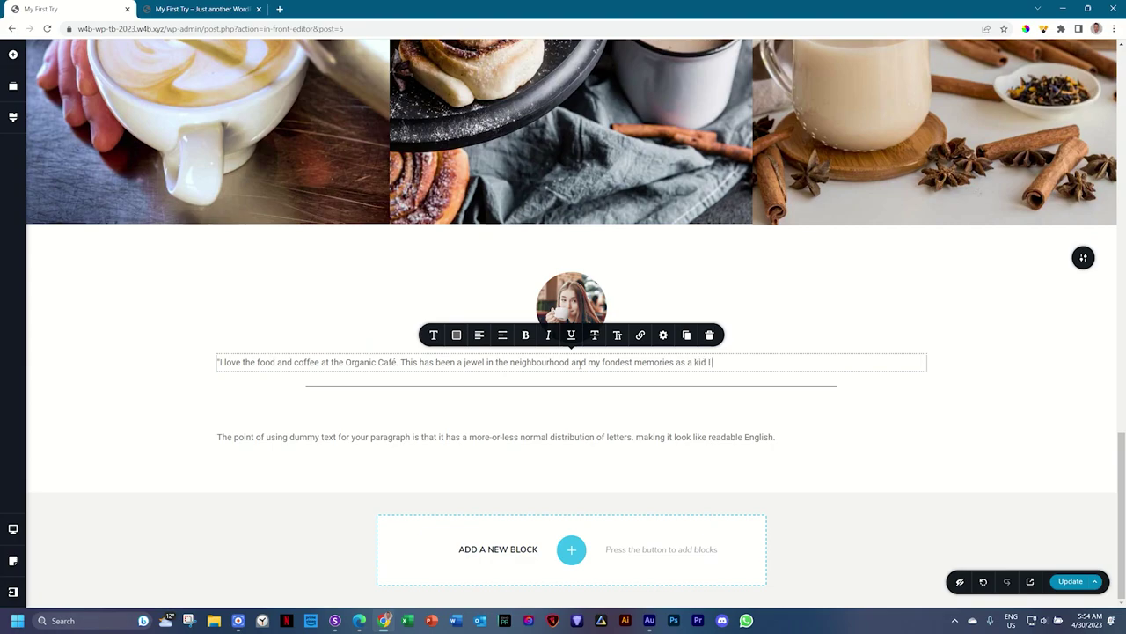
pyautogui.write(' got from this shop."')
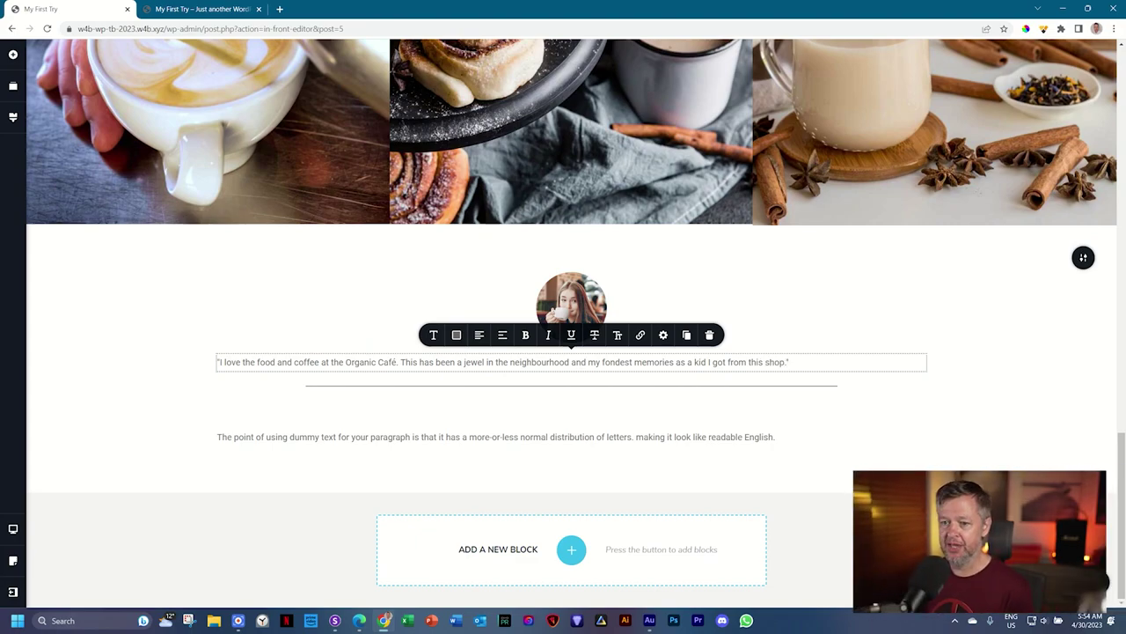
# Set the testimonial text's font size to 20 px and its line height to 1.7.
pyautogui.click(436, 335)
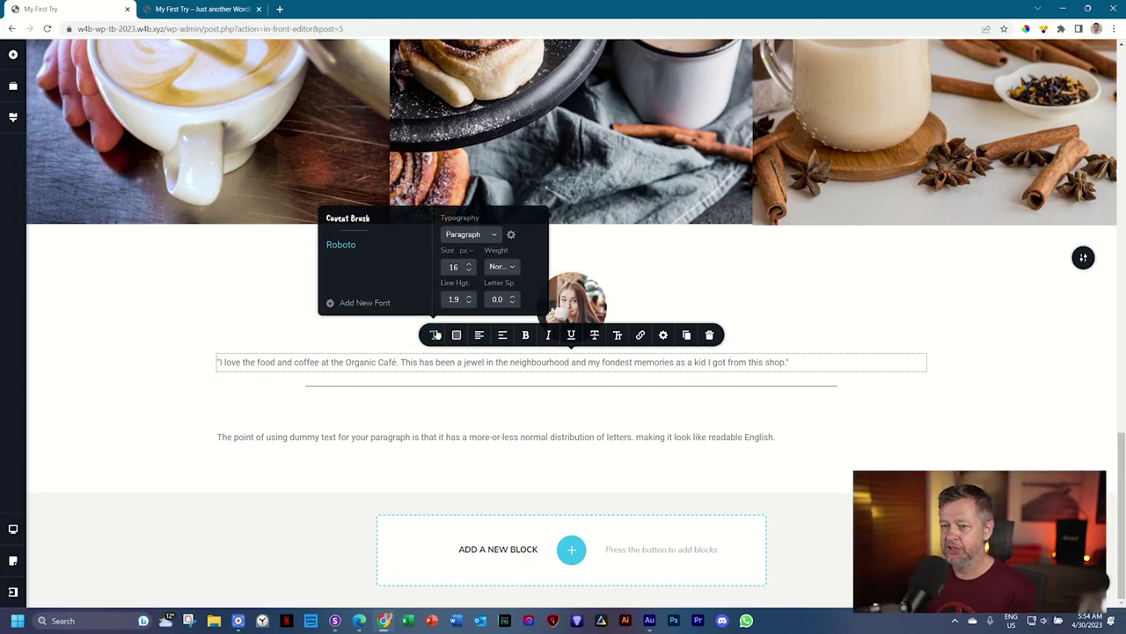
pyautogui.click(469, 264)
pyautogui.click(469, 264)
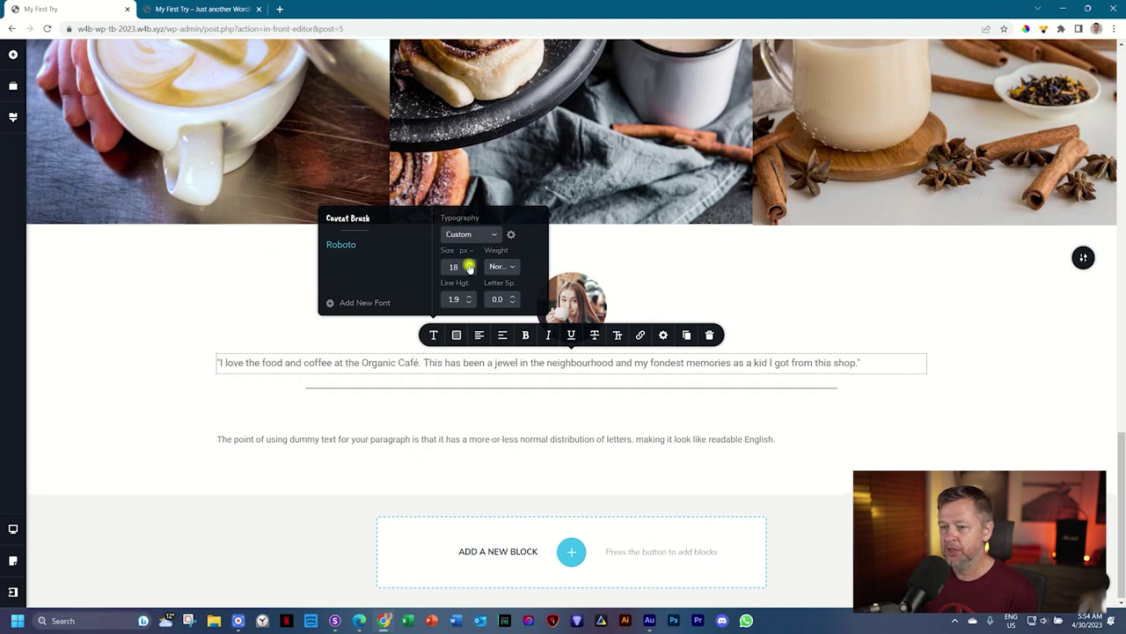
pyautogui.click(470, 264)
pyautogui.click(469, 264)
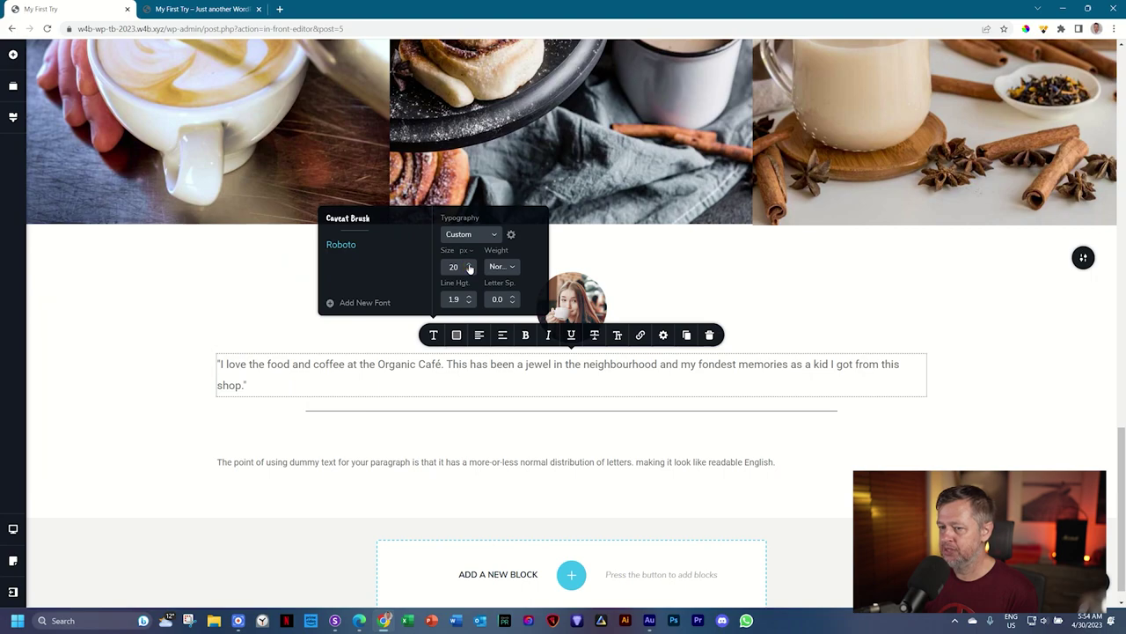
pyautogui.click(472, 302)
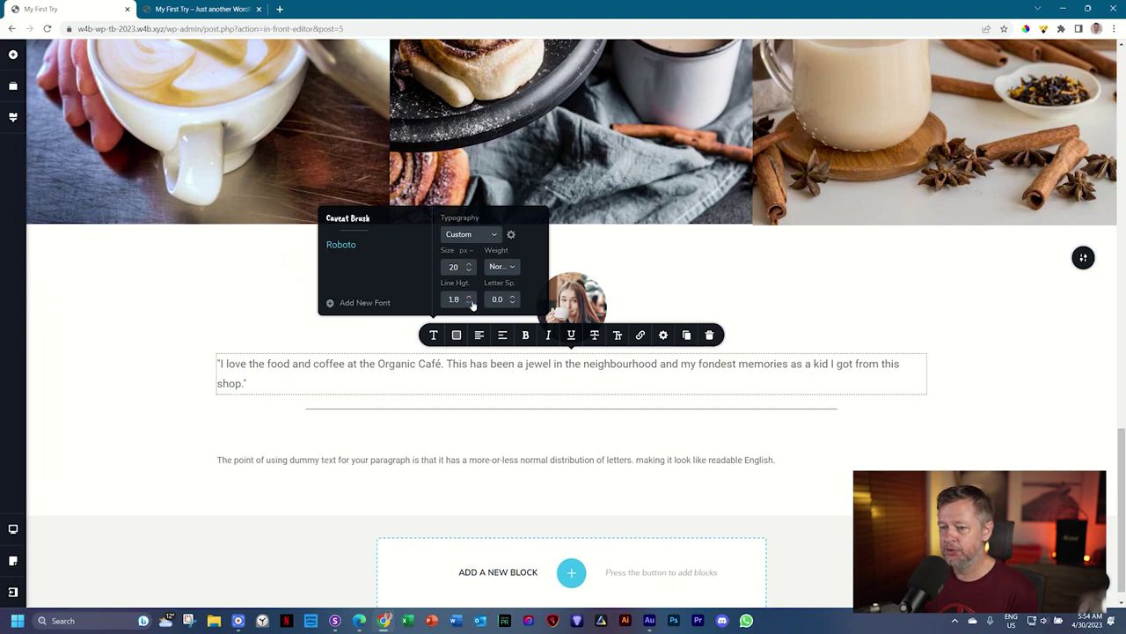
pyautogui.click(472, 303)
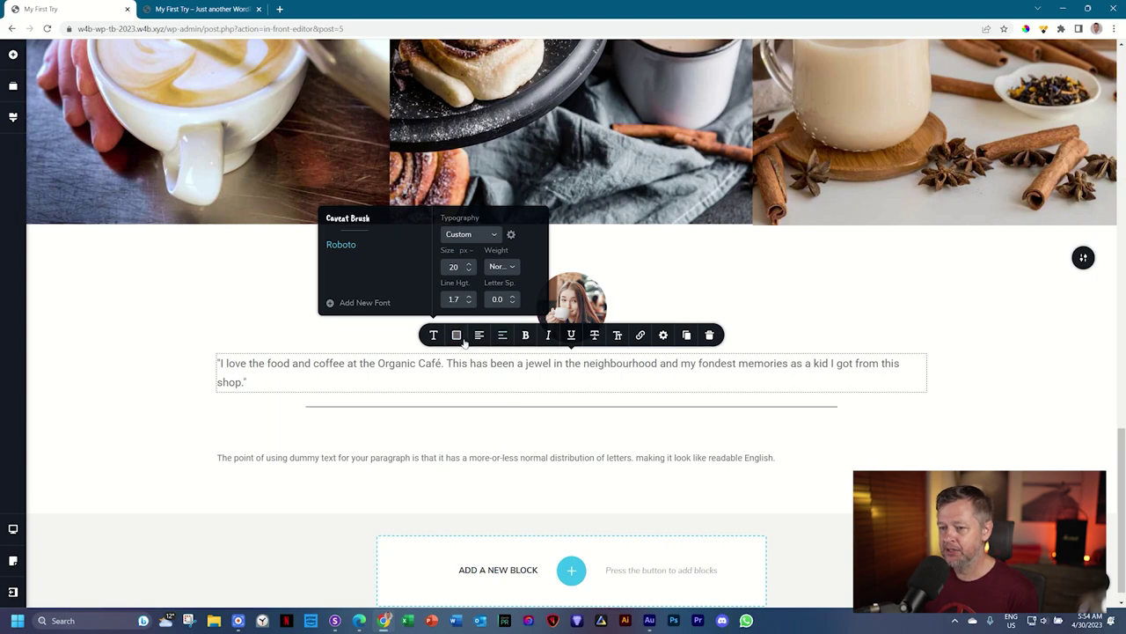
# Centre-align the testimonial text and make it italic.
pyautogui.click(457, 334)
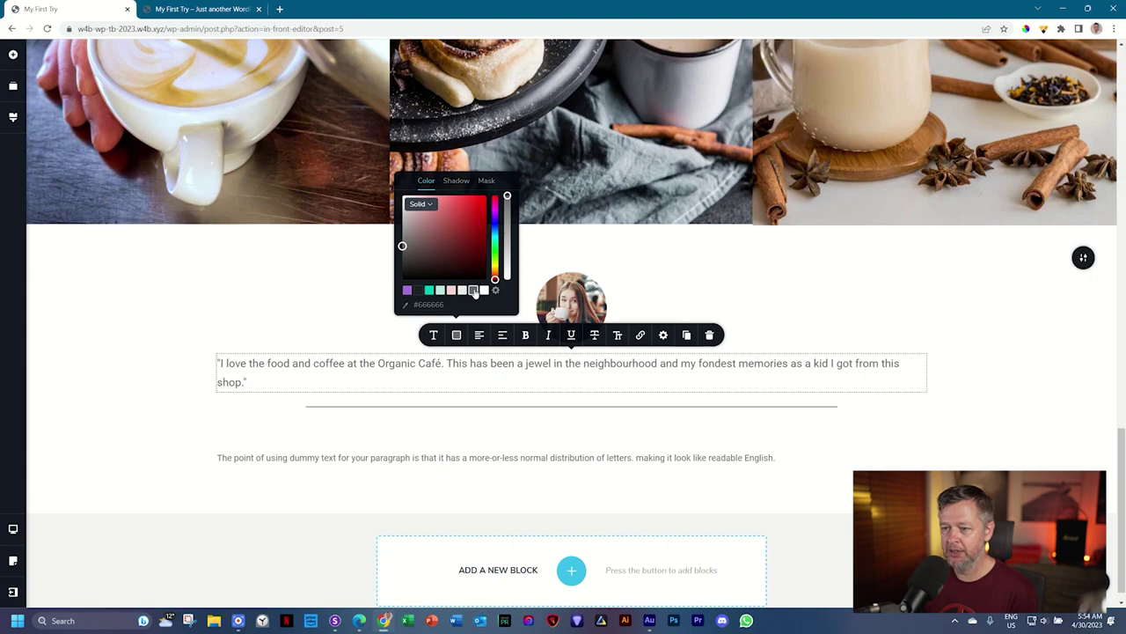
pyautogui.click(479, 334)
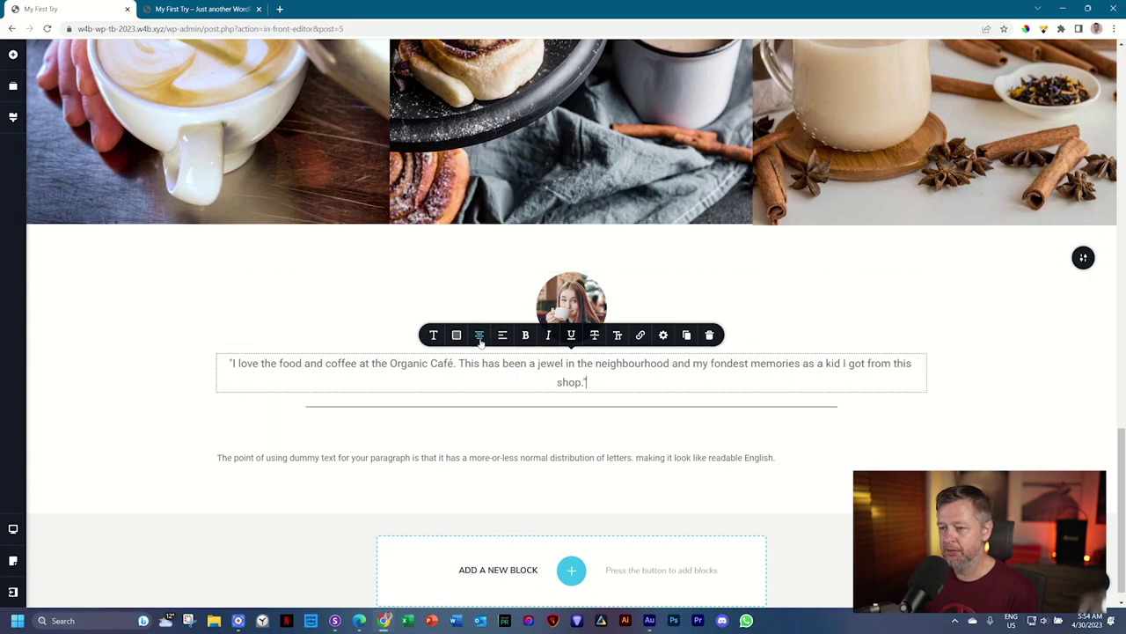
pyautogui.click(549, 335)
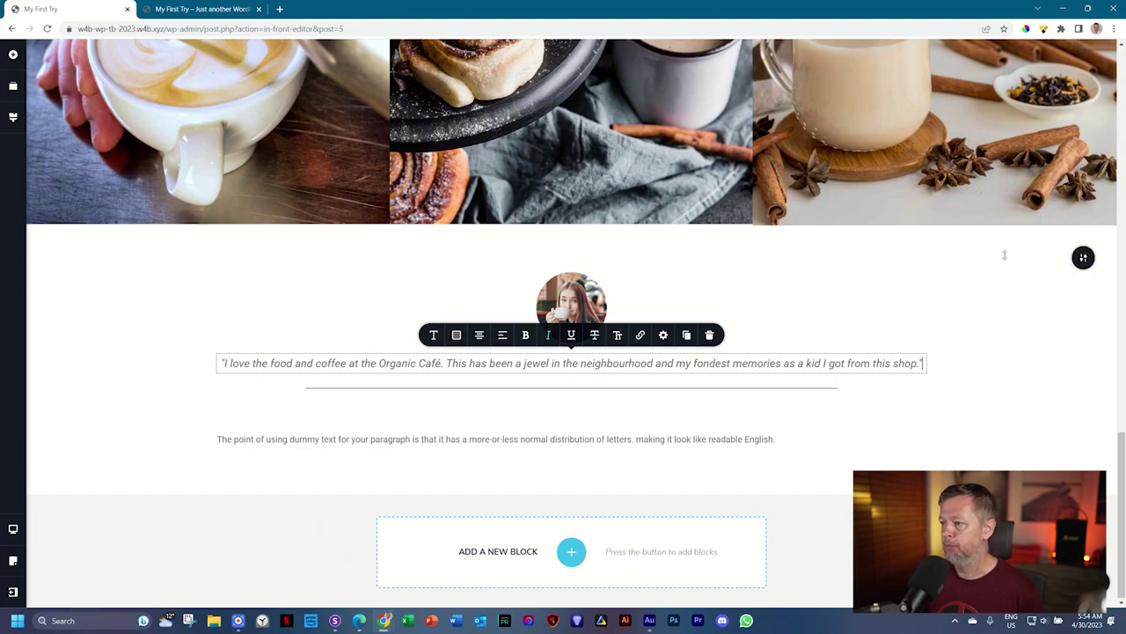
# Try the testimonial block at a width of 75% and restore its width to 100%.
pyautogui.click(1085, 259)
pyautogui.click(1034, 257)
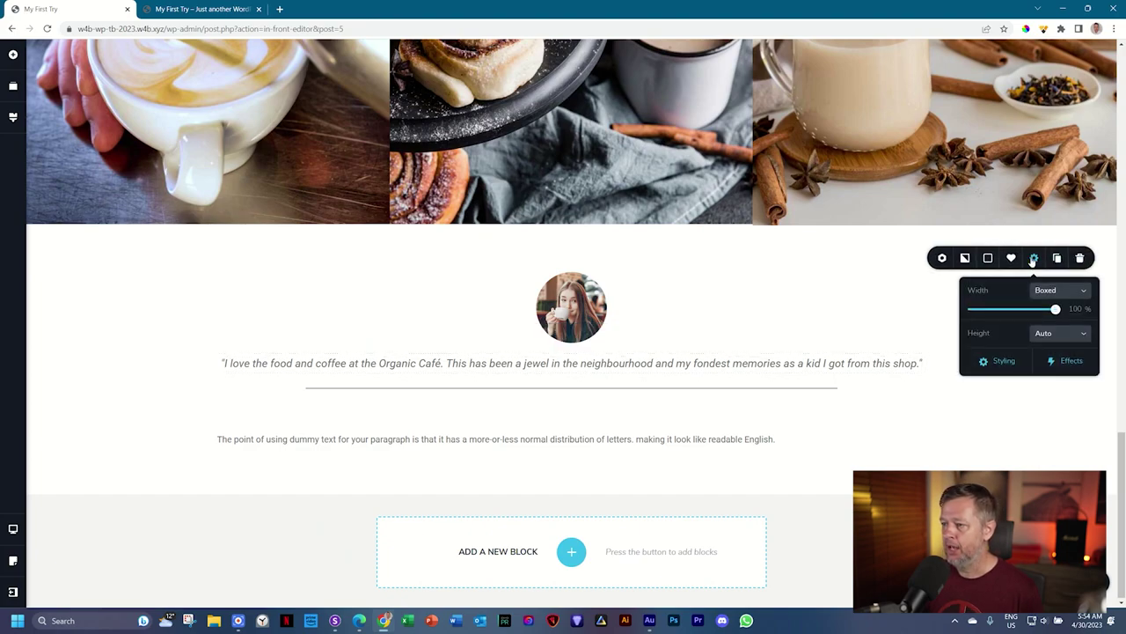
pyautogui.click(1074, 308)
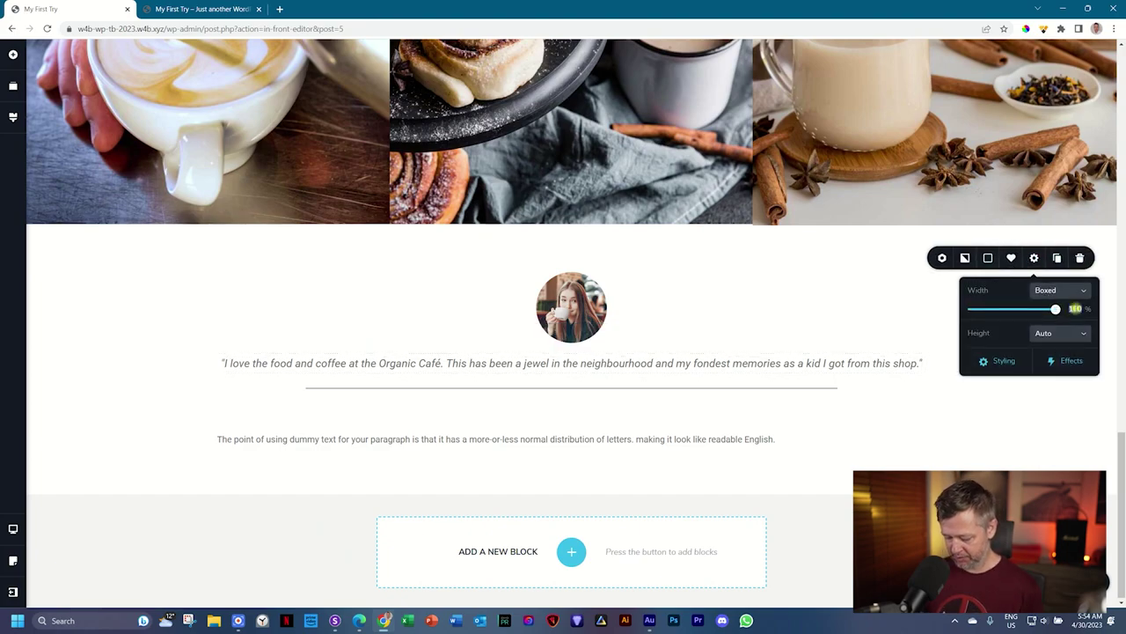
pyautogui.write('75')
pyautogui.press('Return')
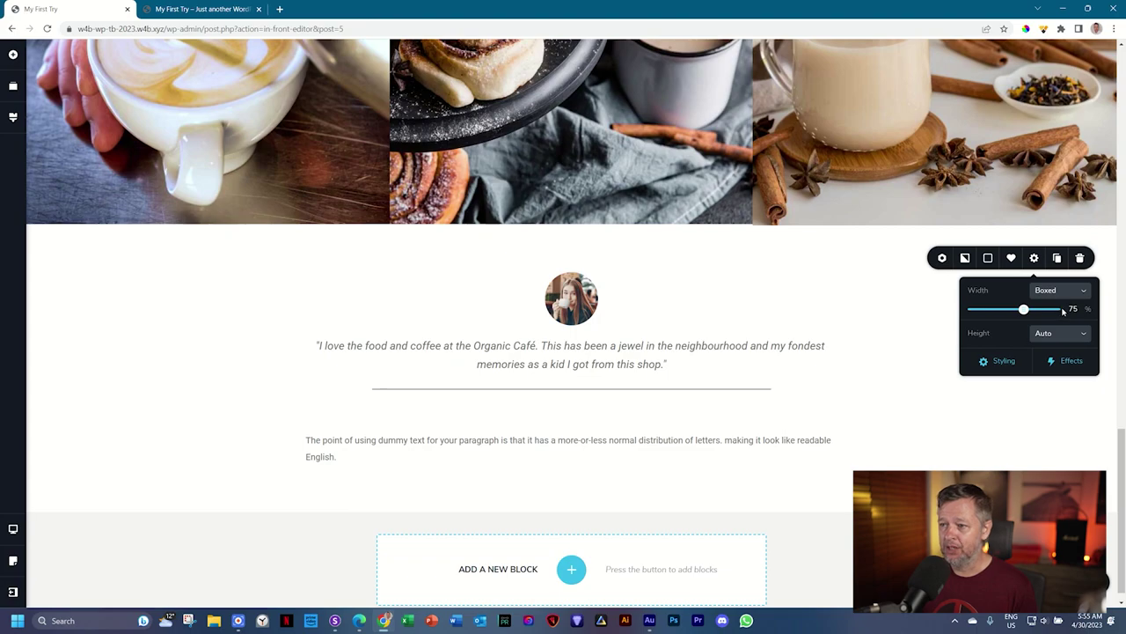
pyautogui.doubleClick(1021, 313)
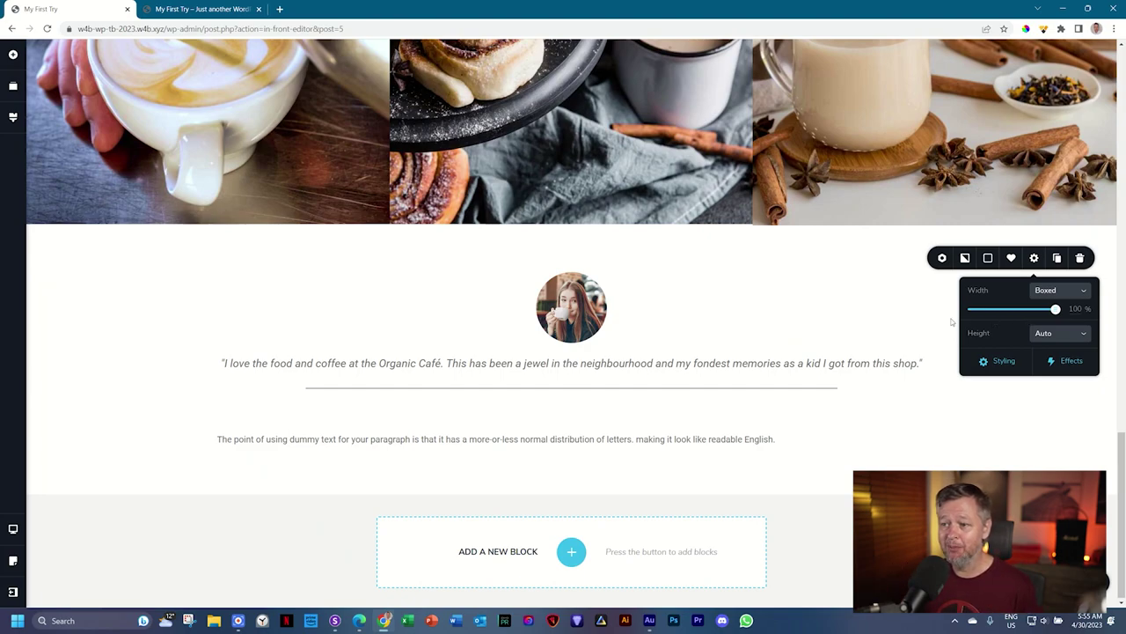
pyautogui.click(569, 286)
pyautogui.click(595, 252)
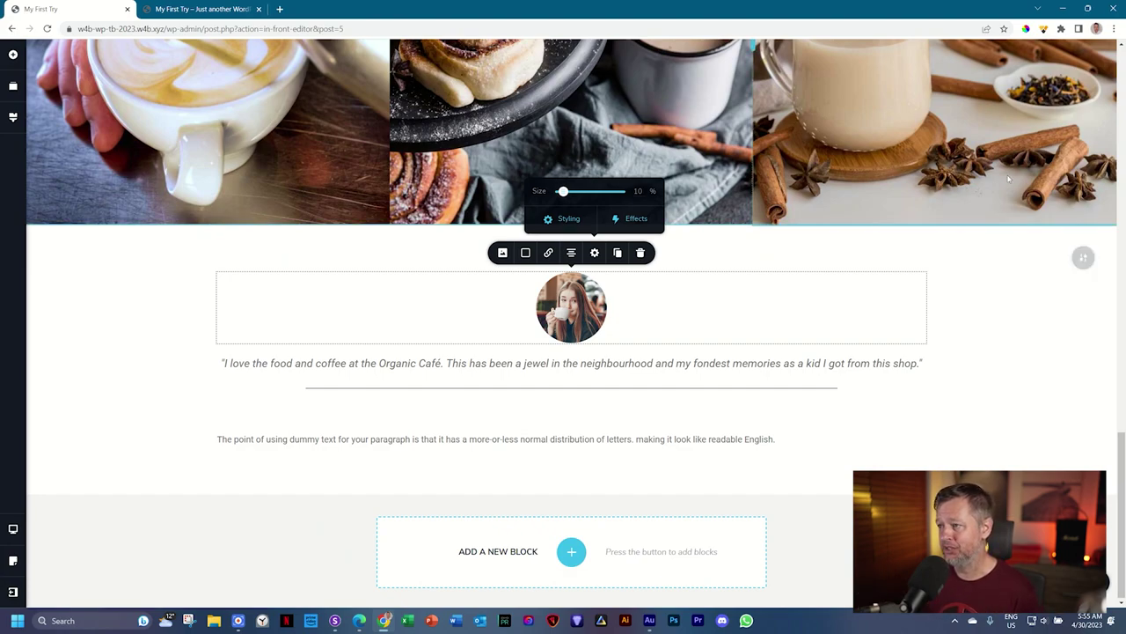
# Set the testimonial block's boxed width to 75%.
pyautogui.click(1084, 257)
pyautogui.click(1034, 257)
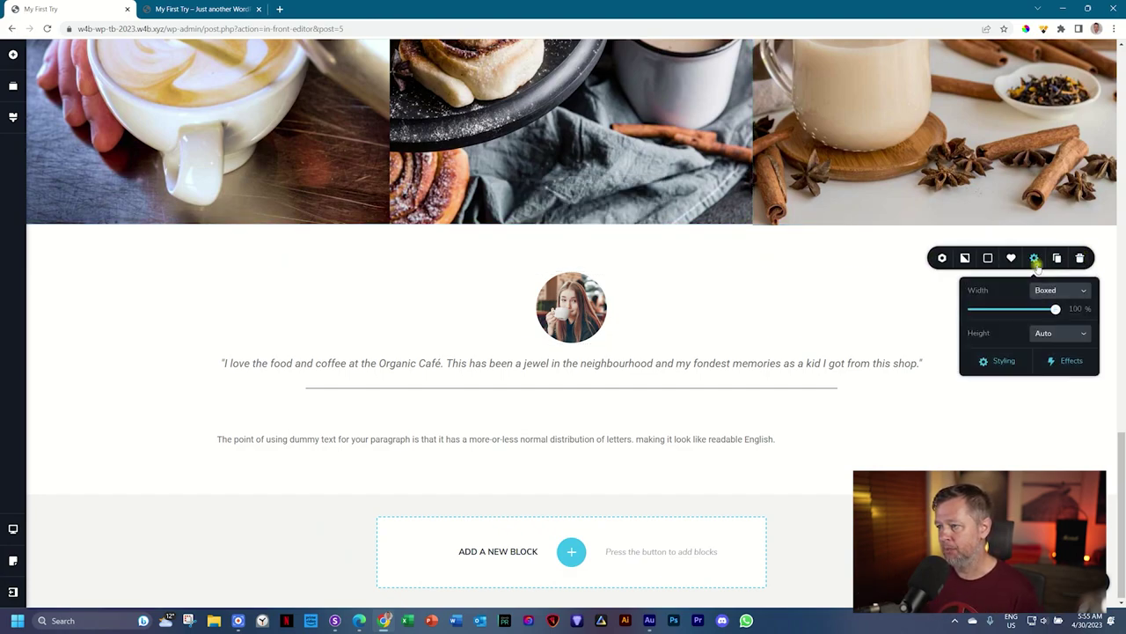
pyautogui.doubleClick(1074, 308)
pyautogui.press('BackSpace')
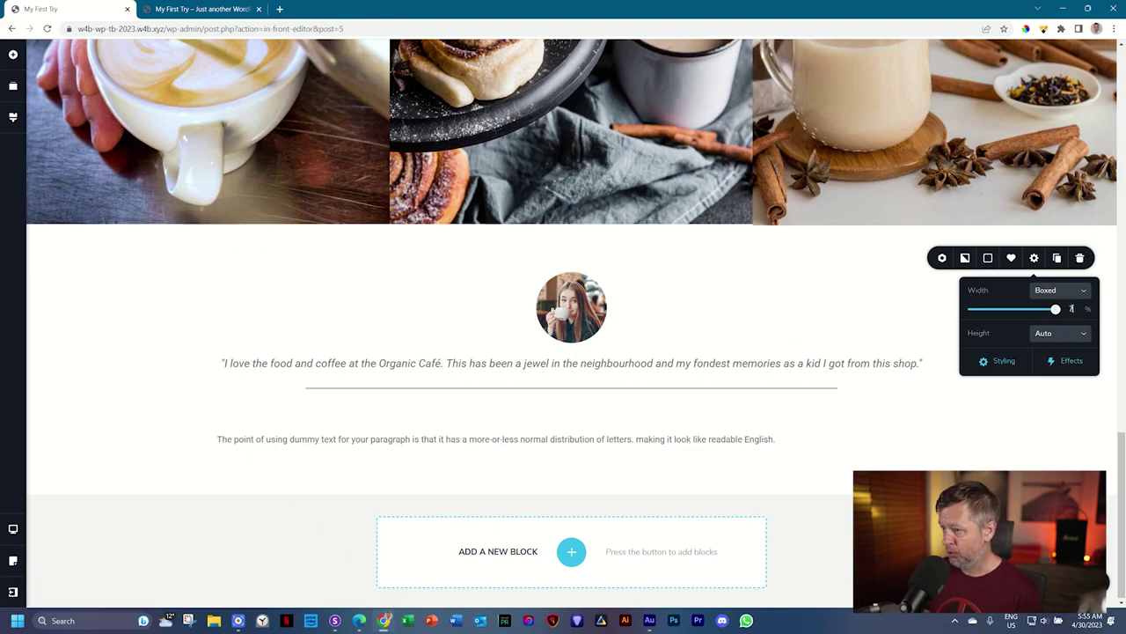
pyautogui.write('75')
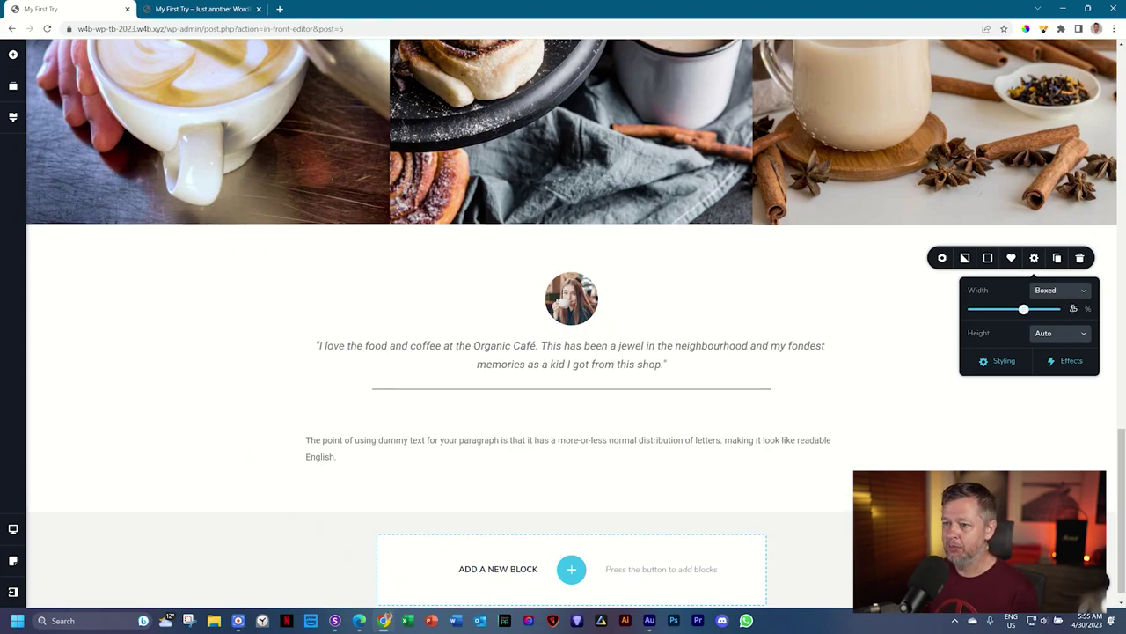
# Enlarge the circular photo slightly above the testimonial text.
pyautogui.click(564, 295)
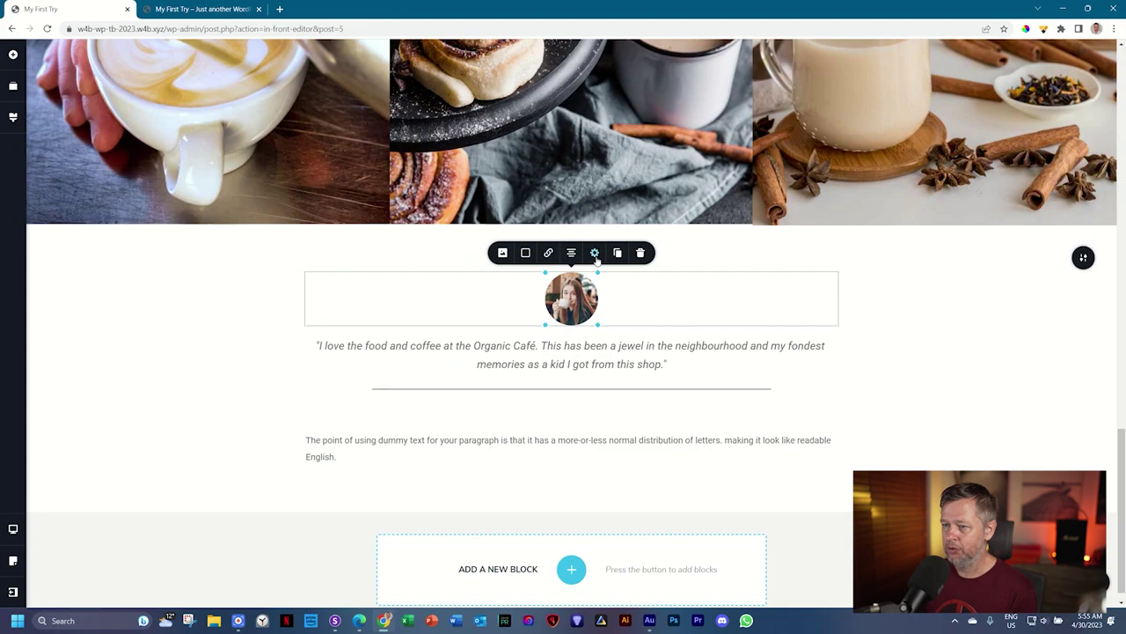
pyautogui.click(596, 255)
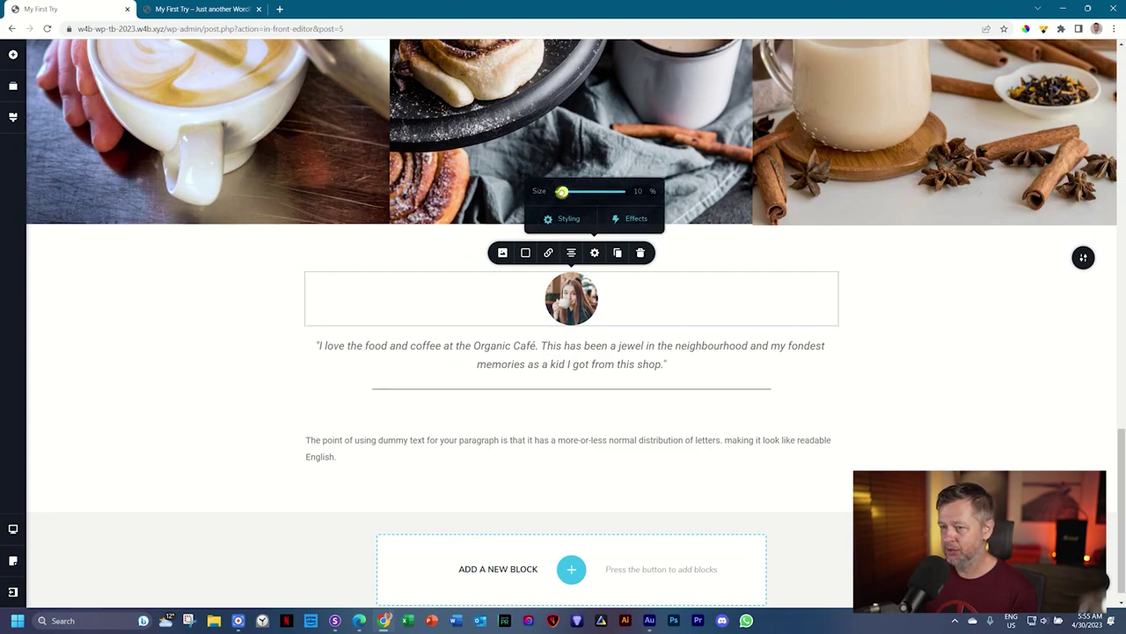
pyautogui.moveTo(562, 191); pyautogui.dragTo(565, 191)
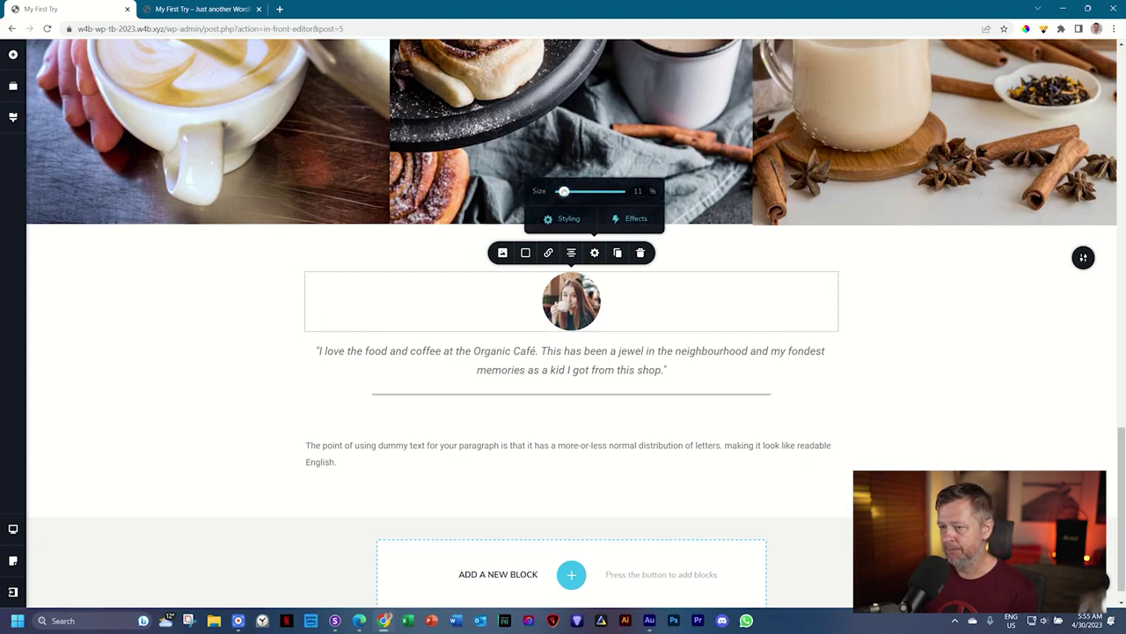
pyautogui.click(566, 301)
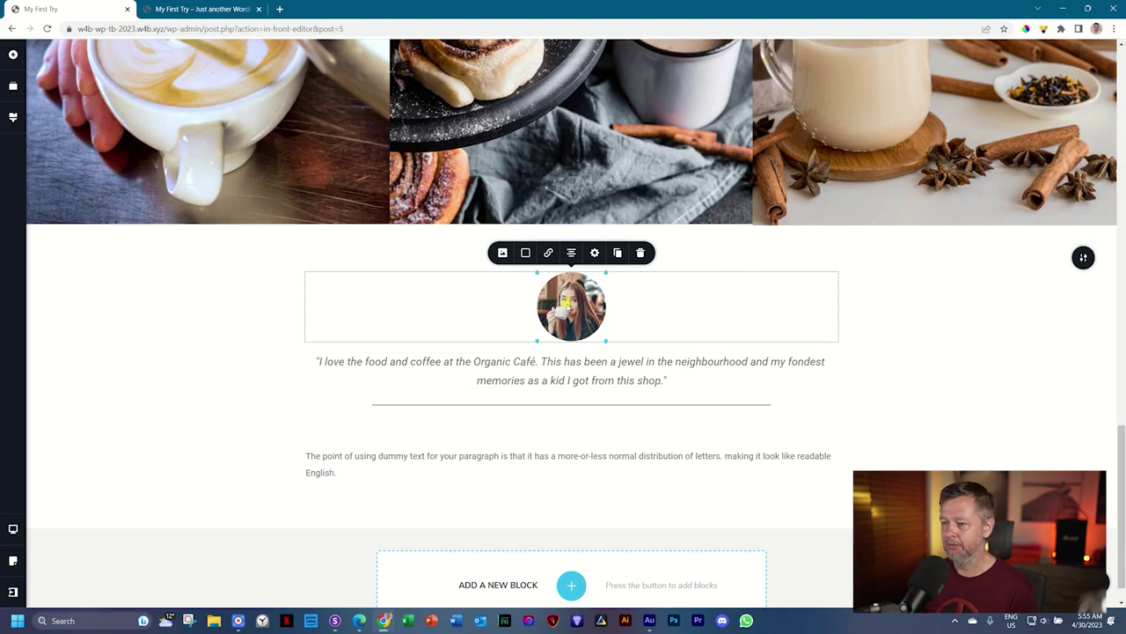
pyautogui.click(849, 298)
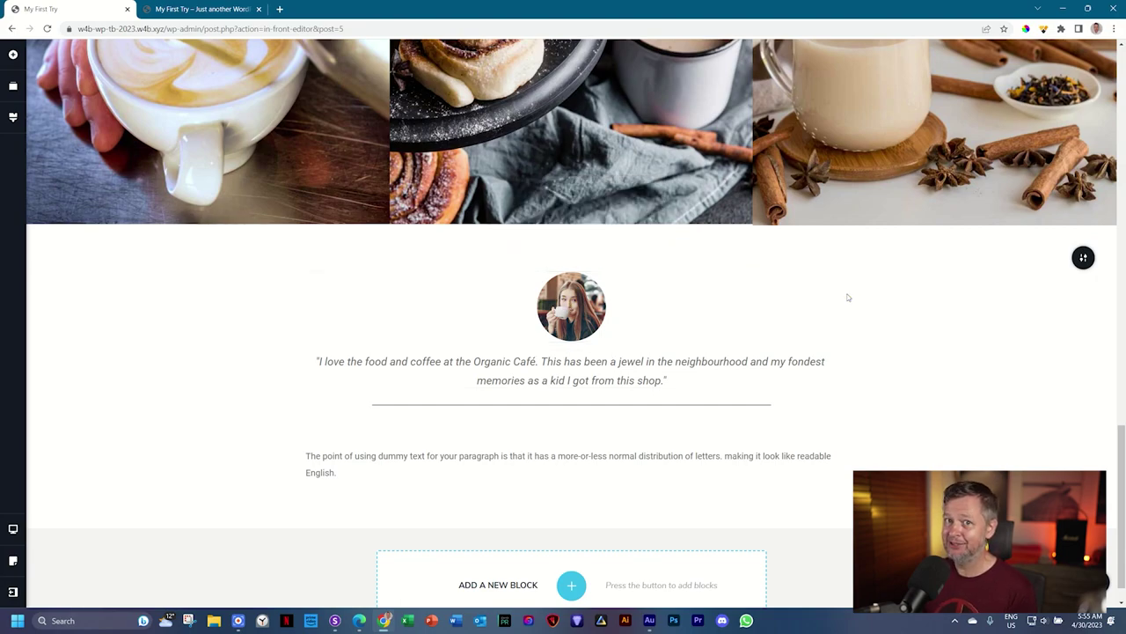
# Switch the divider below the testimonial to the style with an icon and open the icon library for it.
pyautogui.click(556, 408)
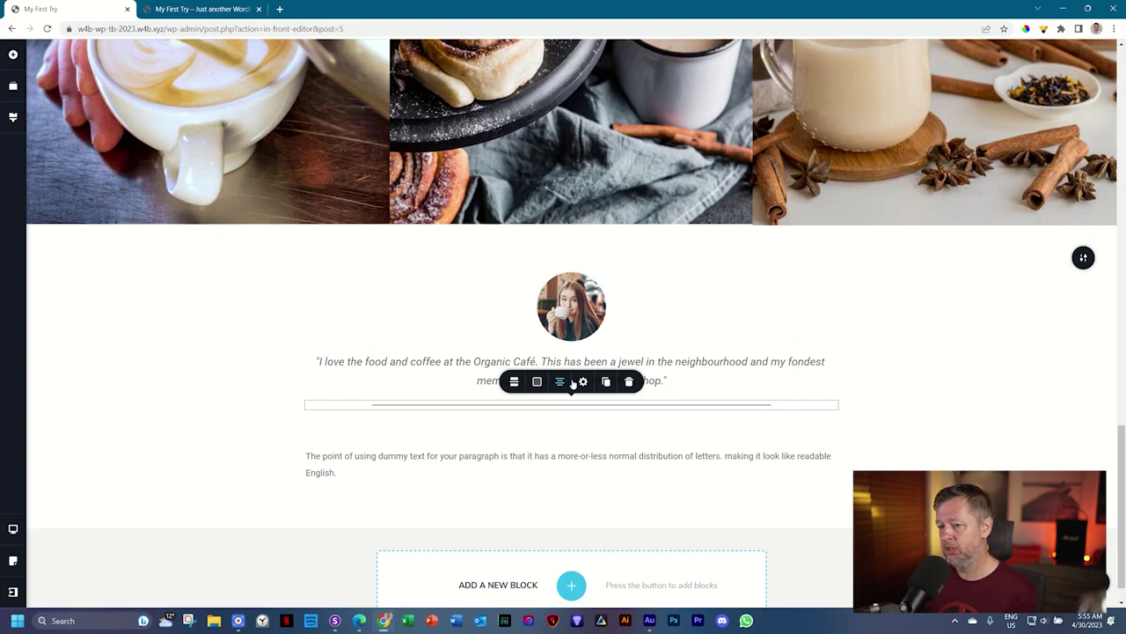
pyautogui.click(515, 382)
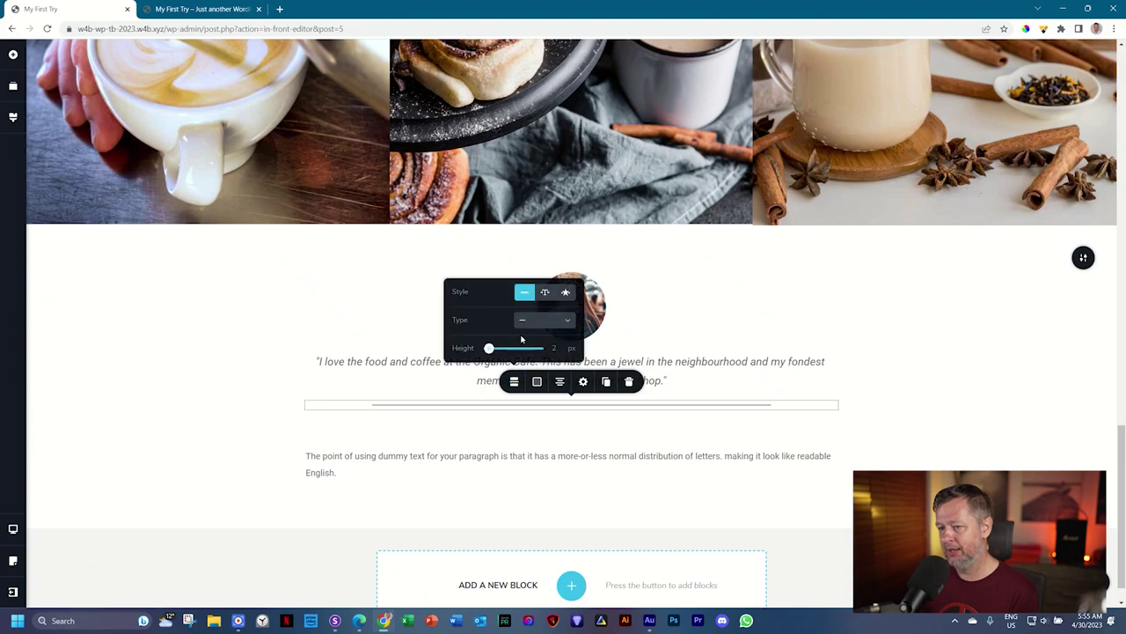
pyautogui.click(566, 293)
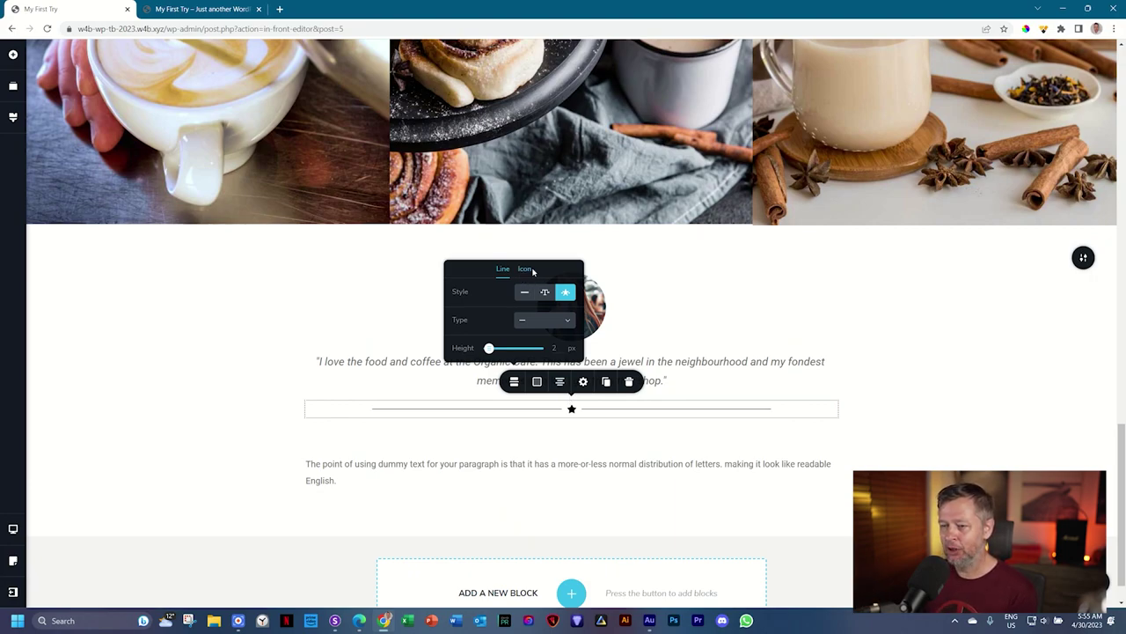
pyautogui.click(523, 269)
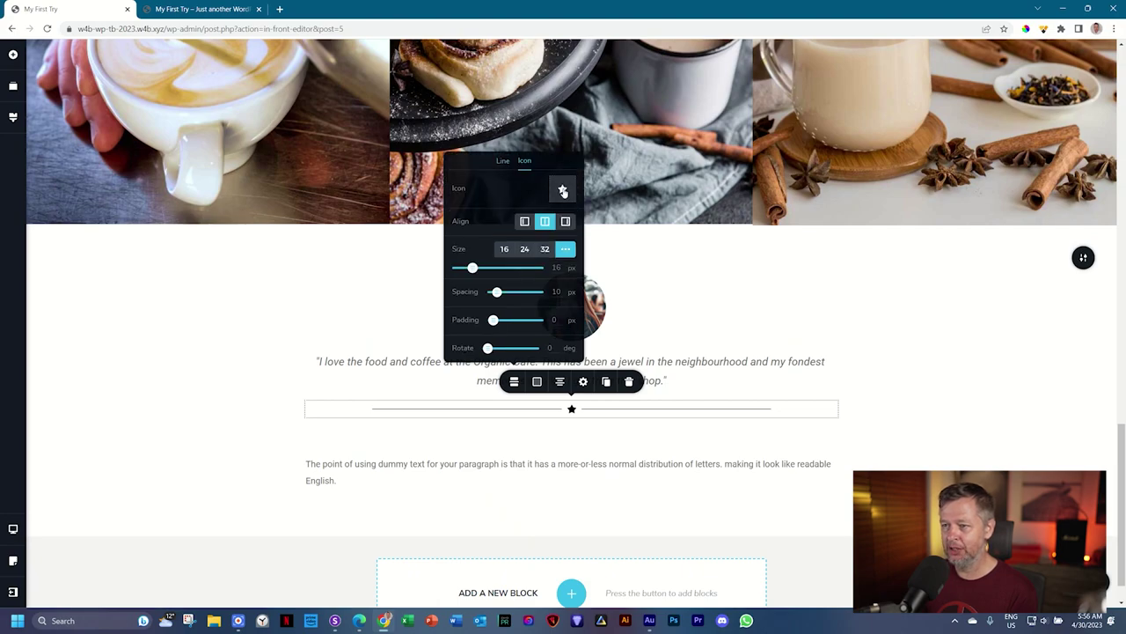
pyautogui.click(563, 190)
pyautogui.click(550, 192)
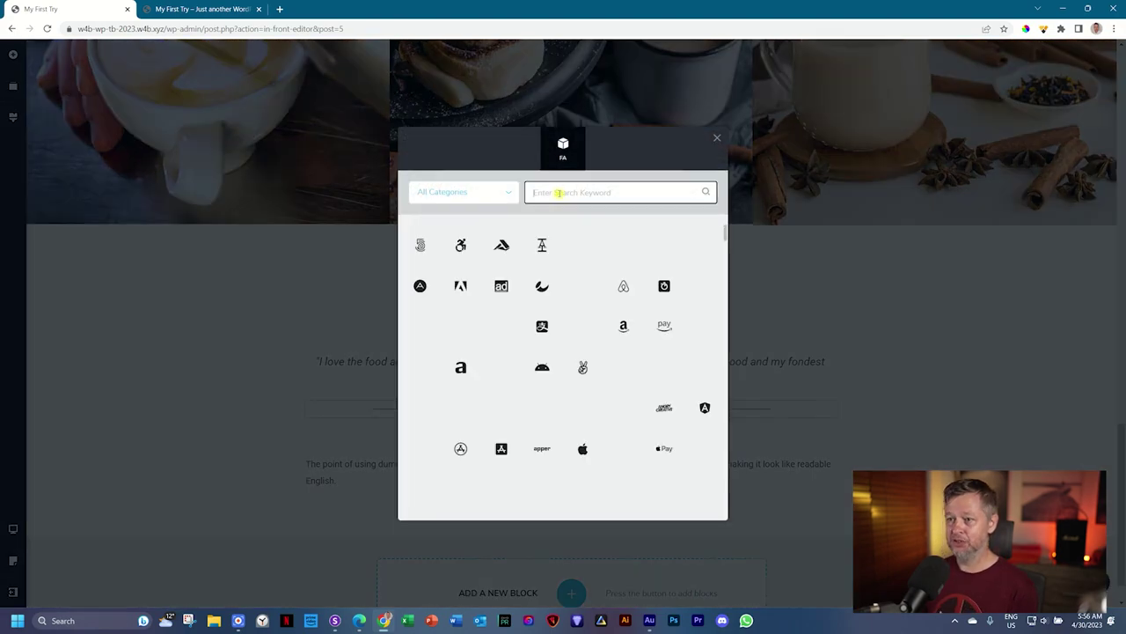
pyautogui.write('heart')
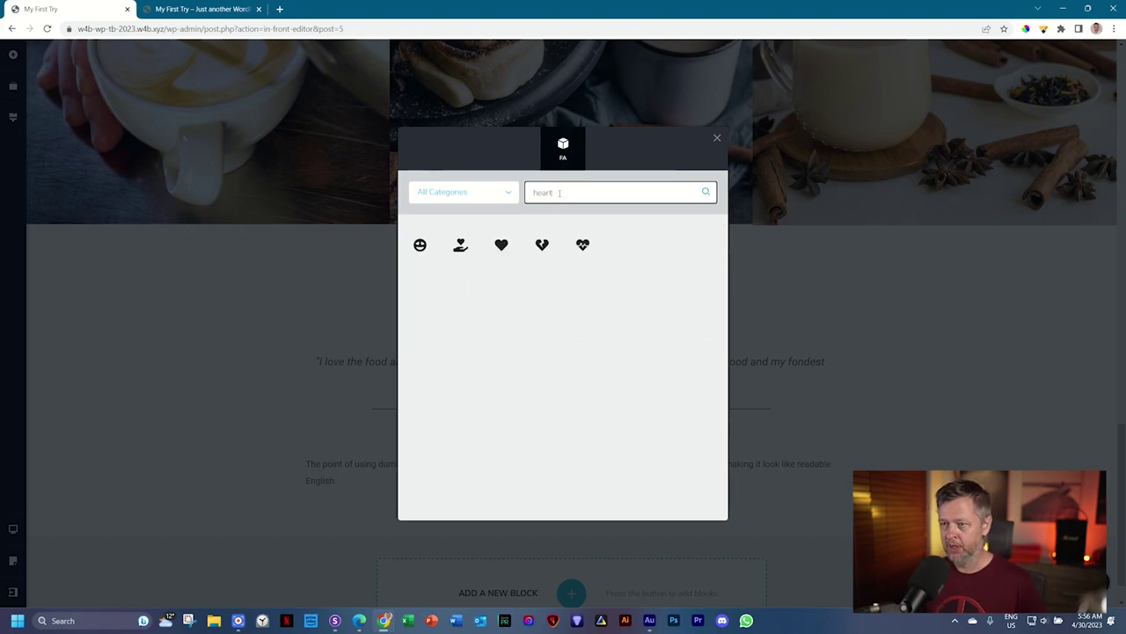
pyautogui.press('BackSpace')
pyautogui.press('BackSpace')
pyautogui.press('BackSpace')
pyautogui.press('BackSpace')
pyautogui.press('BackSpace')
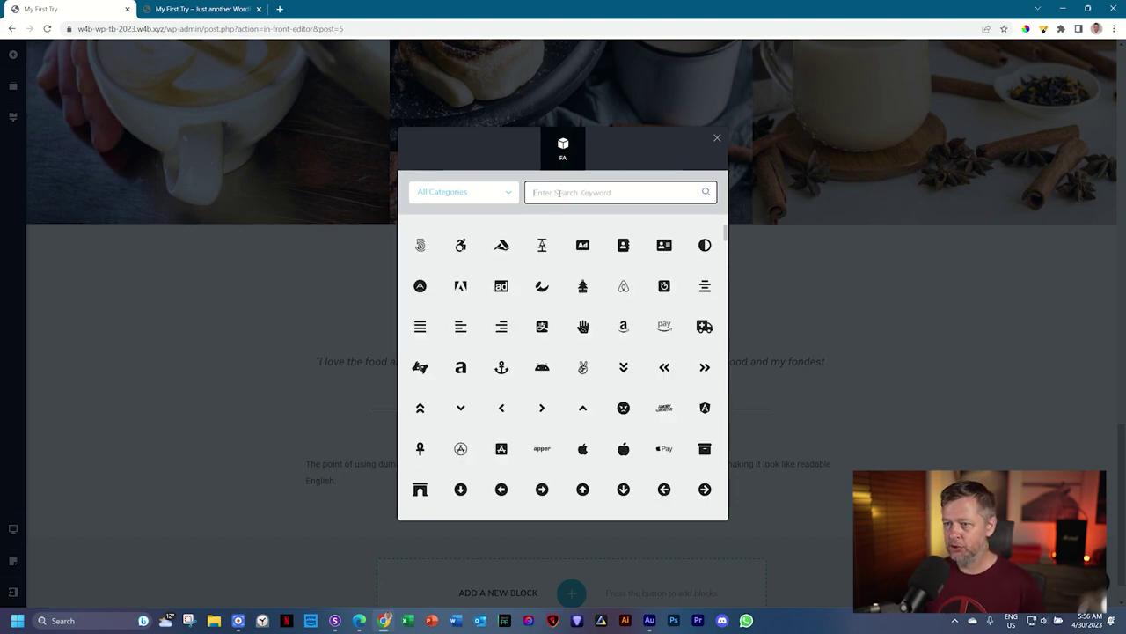
# Search the icon library for "coff" and choose the coffee cup as the divider's icon.
pyautogui.write('coff')
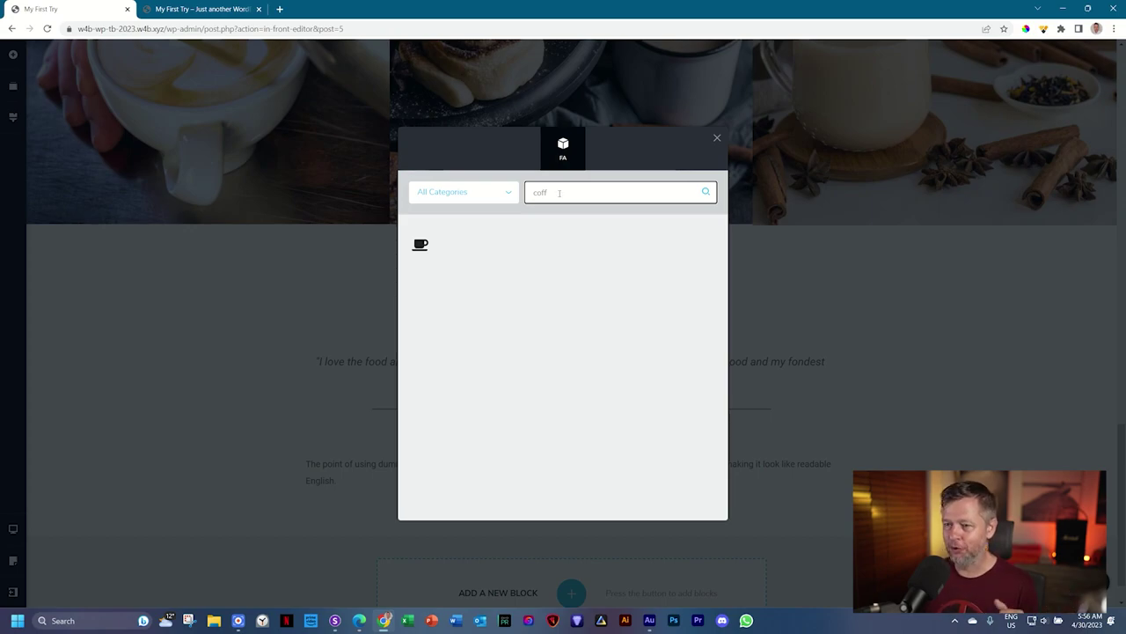
pyautogui.click(420, 244)
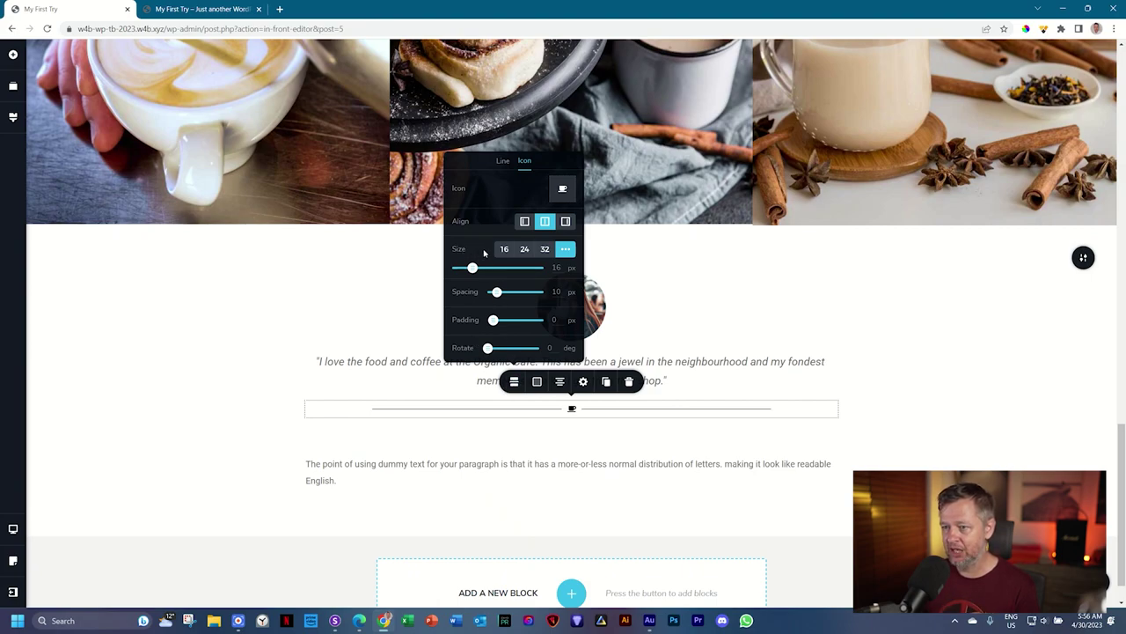
# Set the divider icon's size to 24 and its spacing to 19 px.
pyautogui.moveTo(473, 267); pyautogui.dragTo(503, 268)
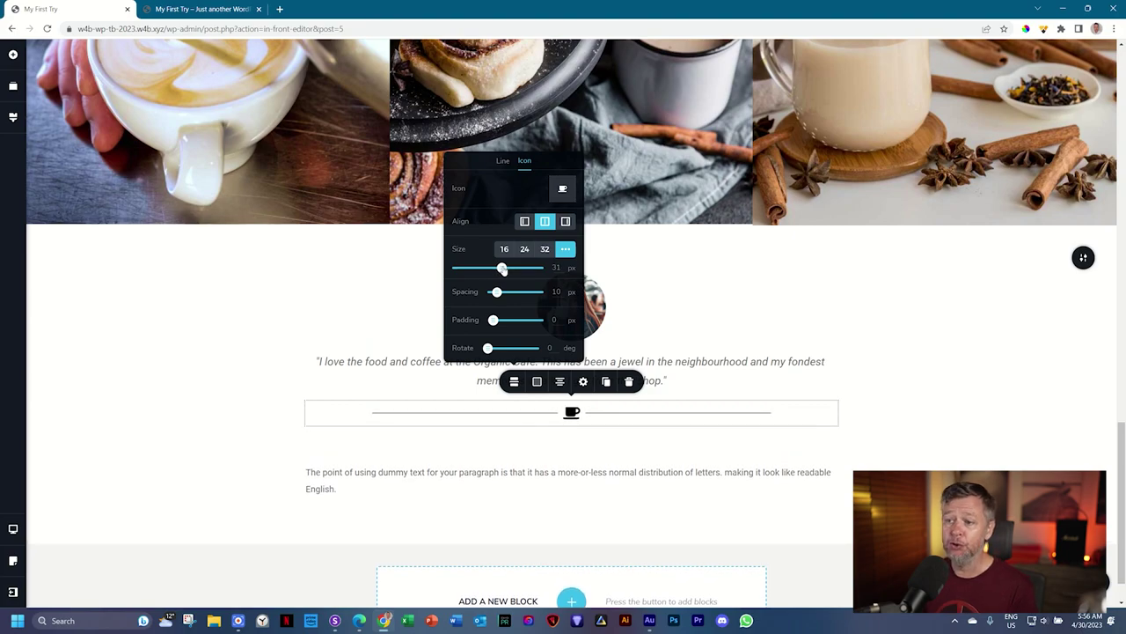
pyautogui.click(524, 251)
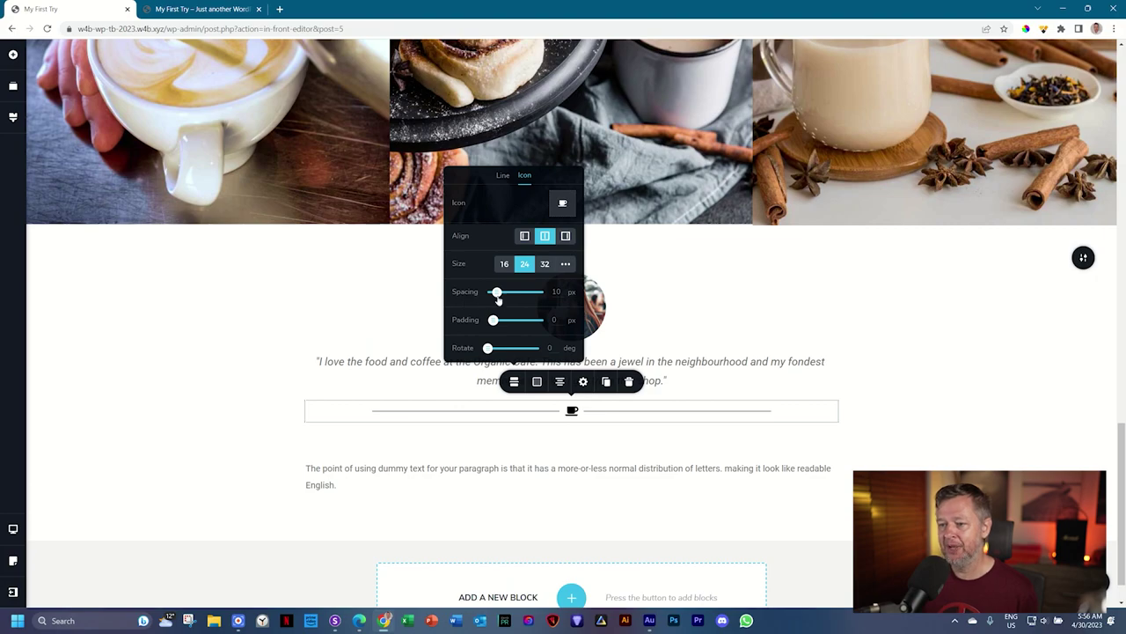
pyautogui.moveTo(496, 291); pyautogui.dragTo(501, 292)
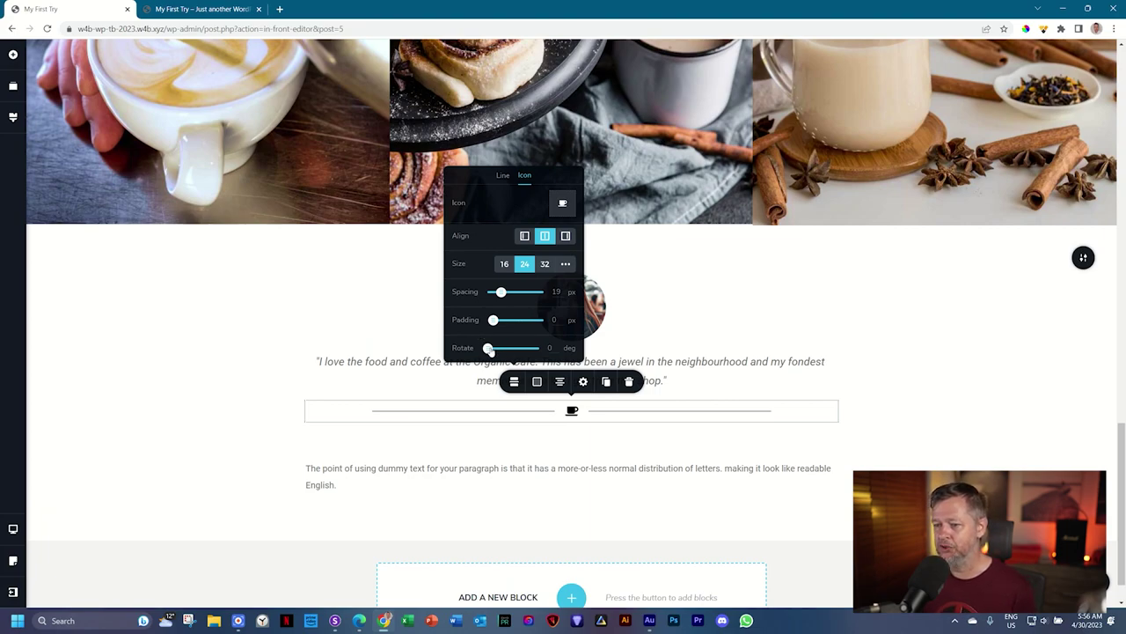
pyautogui.moveTo(489, 349); pyautogui.dragTo(461, 356)
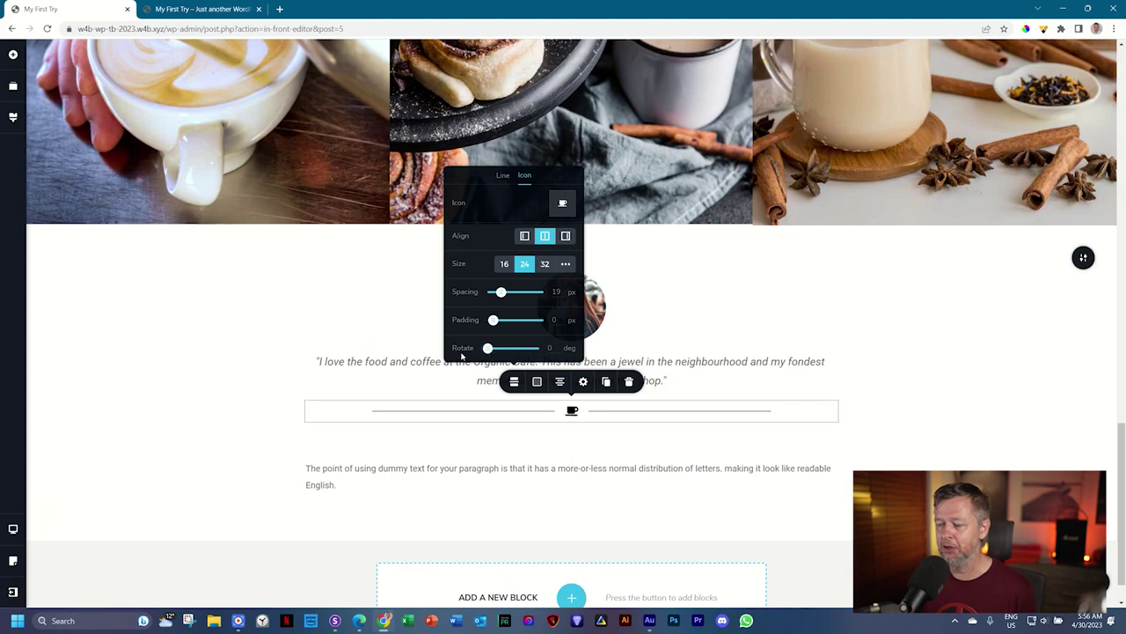
pyautogui.click(503, 175)
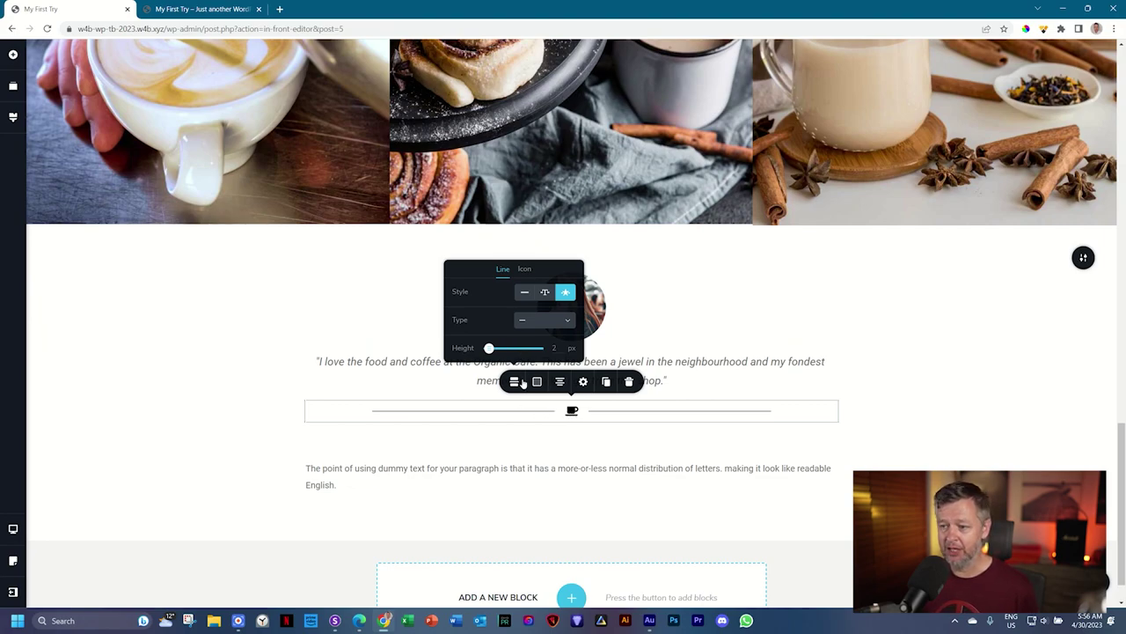
# Colour the divider's cup icon brown (#a06227) by sampling the wooden board under the glass cup in the photo above.
pyautogui.click(538, 384)
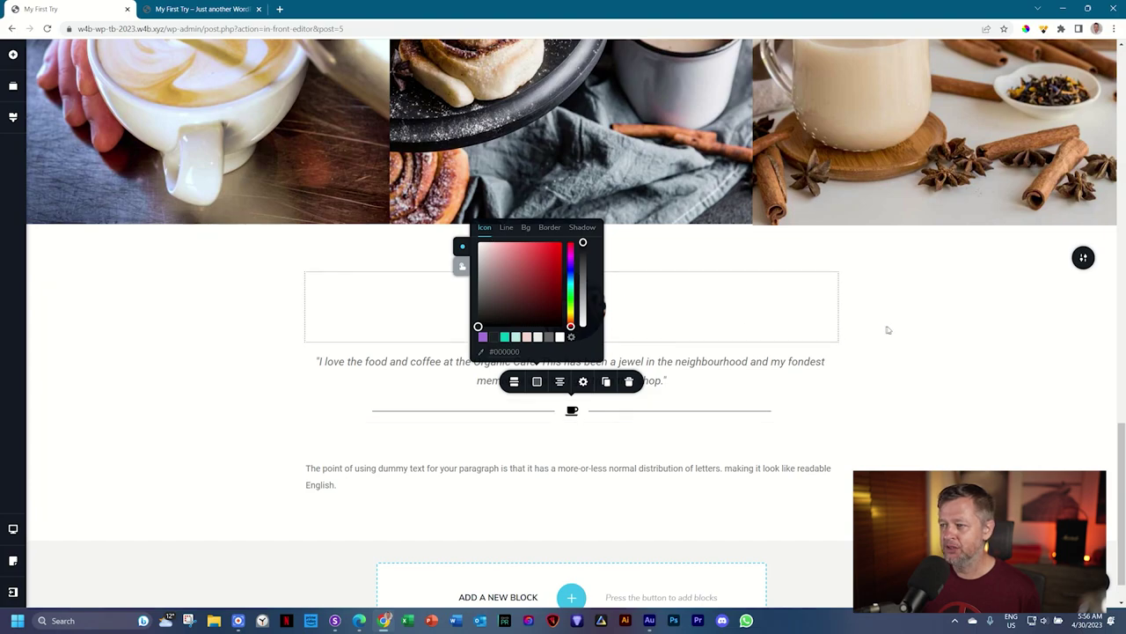
pyautogui.scroll(1, 886, 327)
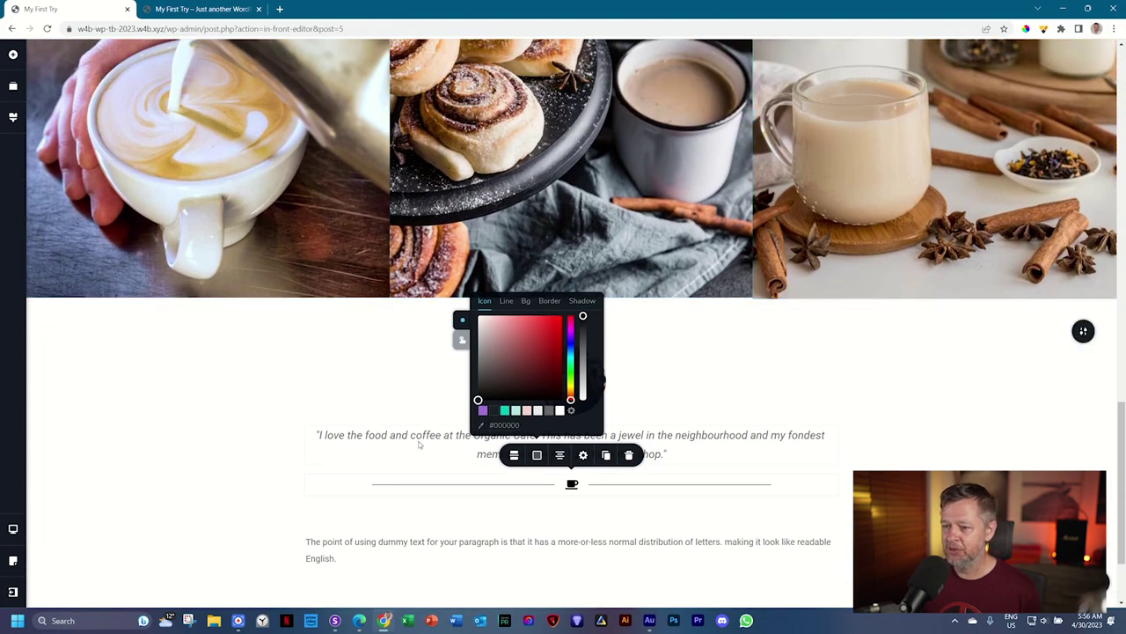
pyautogui.click(482, 427)
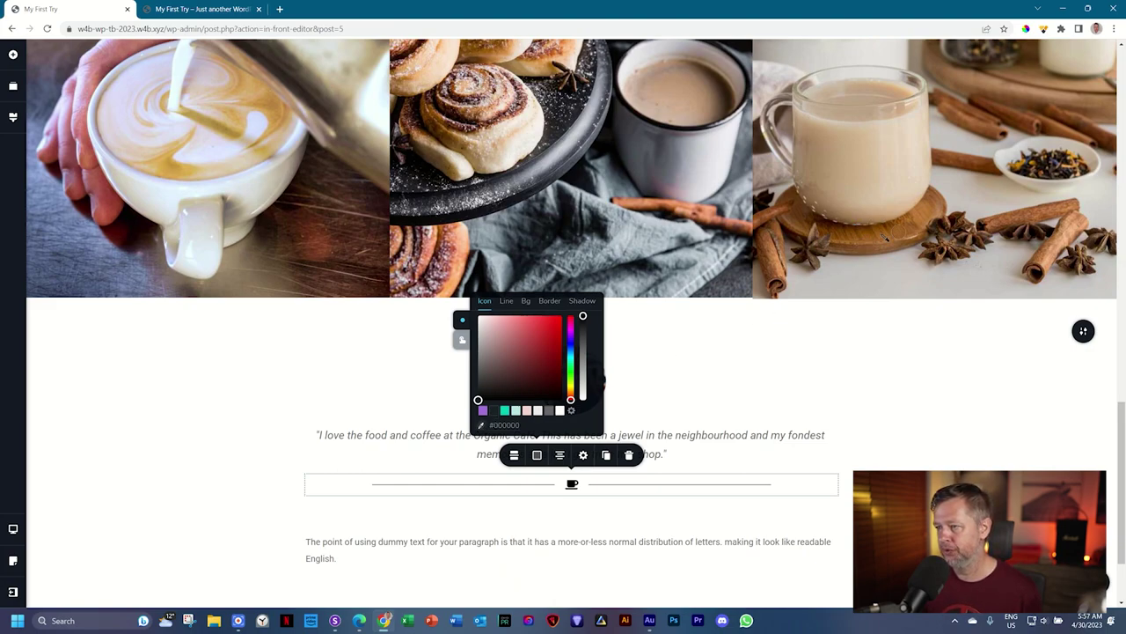
pyautogui.click(887, 238)
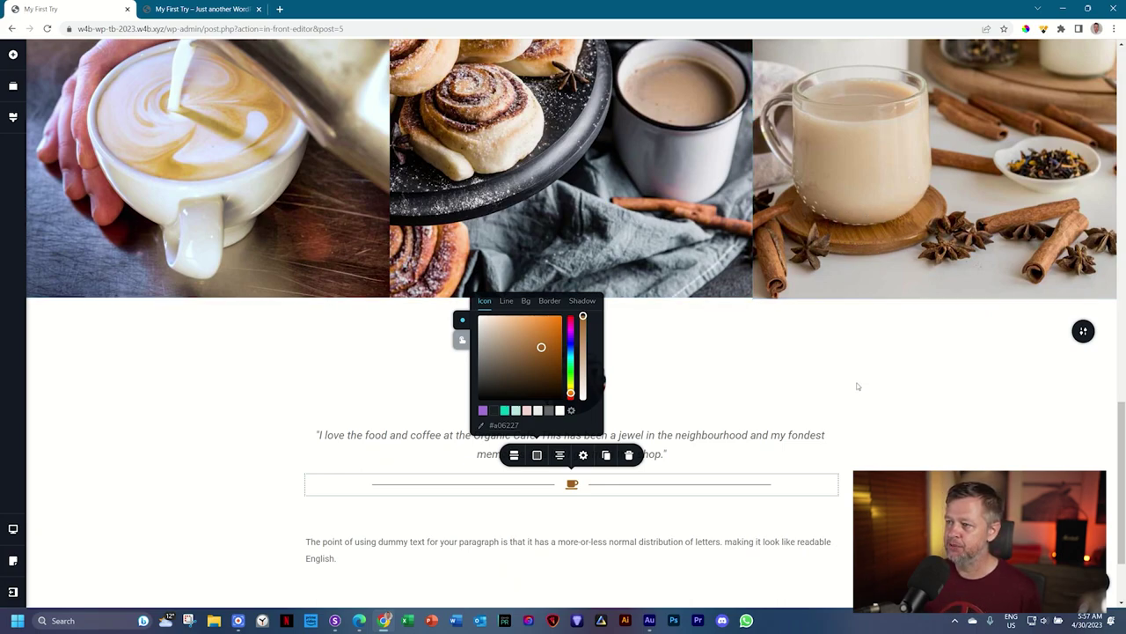
pyautogui.scroll(-1, 714, 375)
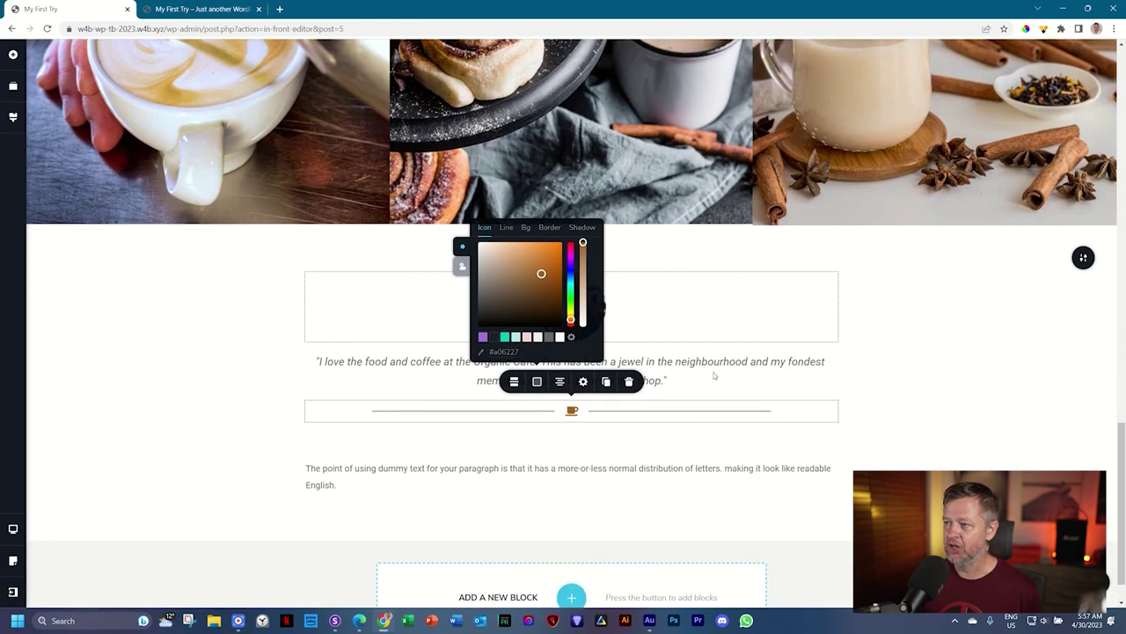
# Shorten the spacer between the coffee cup divider and the dummy paragraph, and select all of the paragraph's text.
pyautogui.click(485, 487)
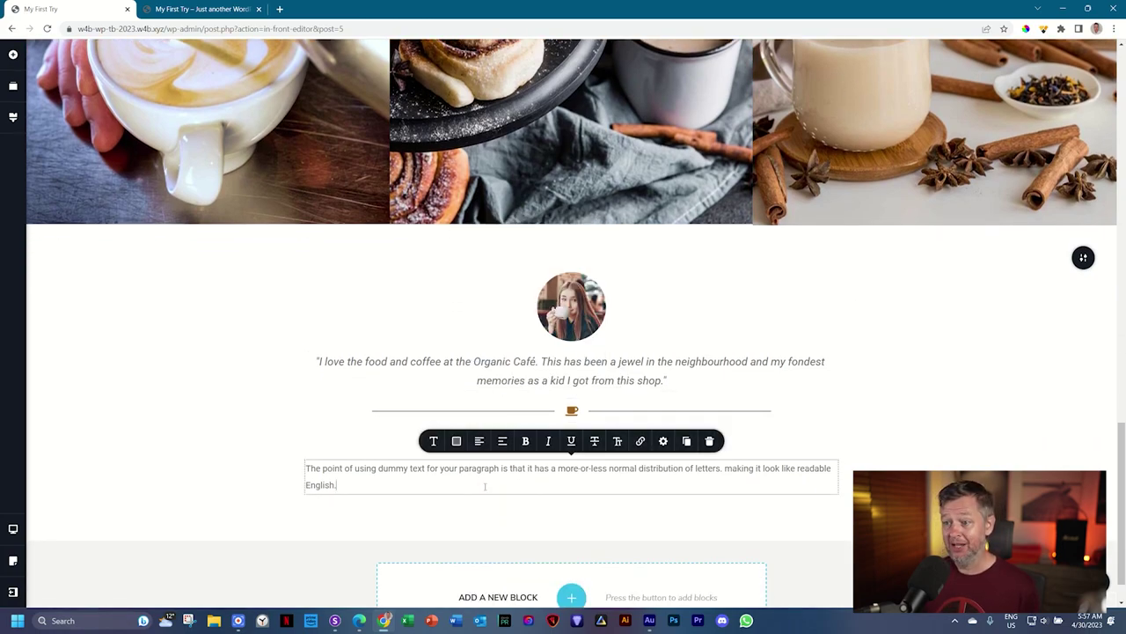
pyautogui.click(890, 411)
pyautogui.click(576, 446)
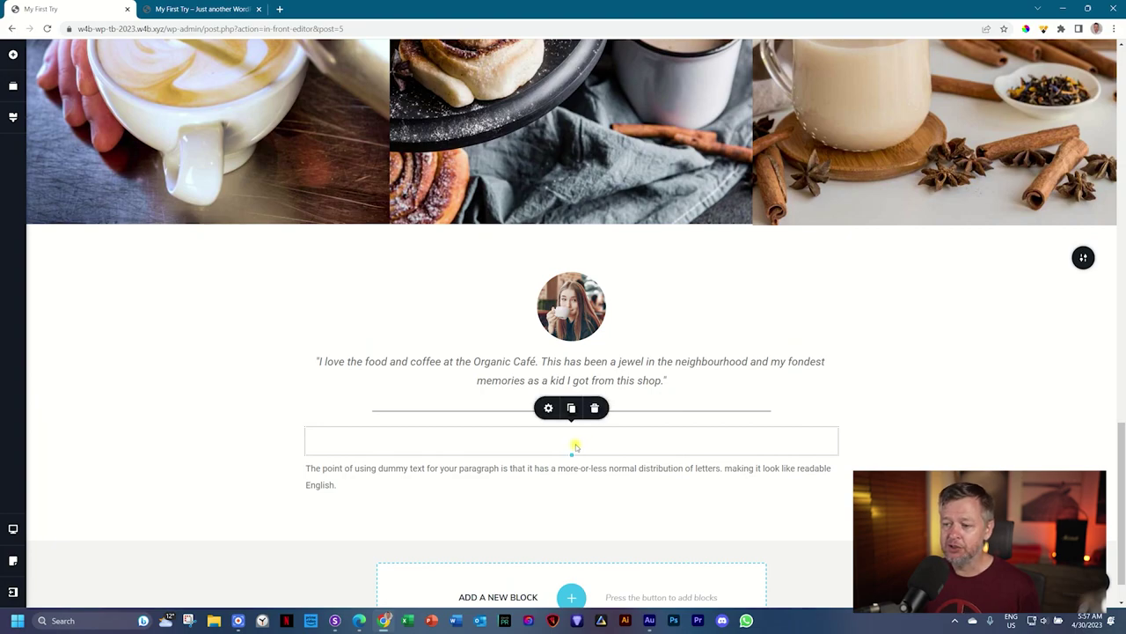
pyautogui.moveTo(572, 453); pyautogui.dragTo(572, 437)
pyautogui.click(566, 455)
pyautogui.tripleClick(569, 455)
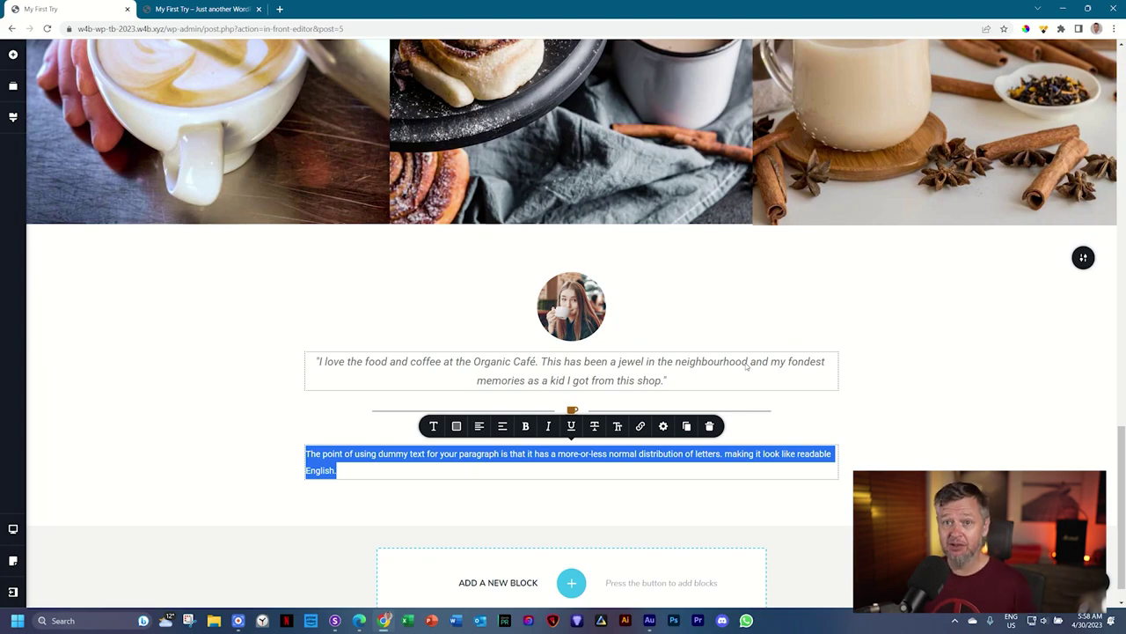
# Open the website fakenamegenerator.com in a new browser tab.
pyautogui.click(193, 9)
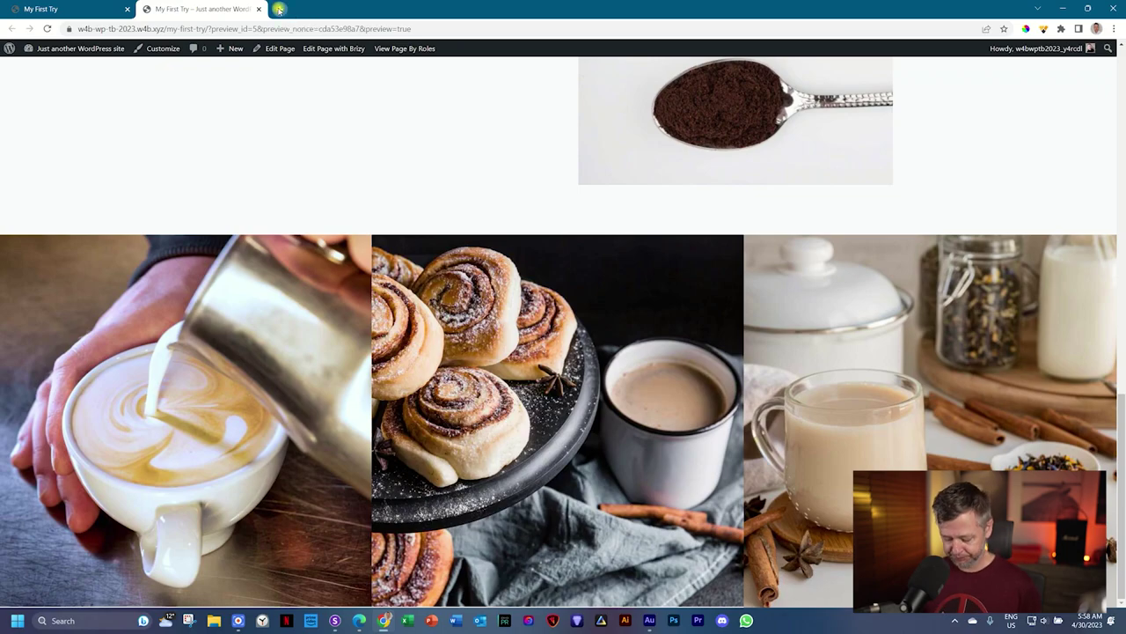
pyautogui.click(279, 9)
pyautogui.write('fakename')
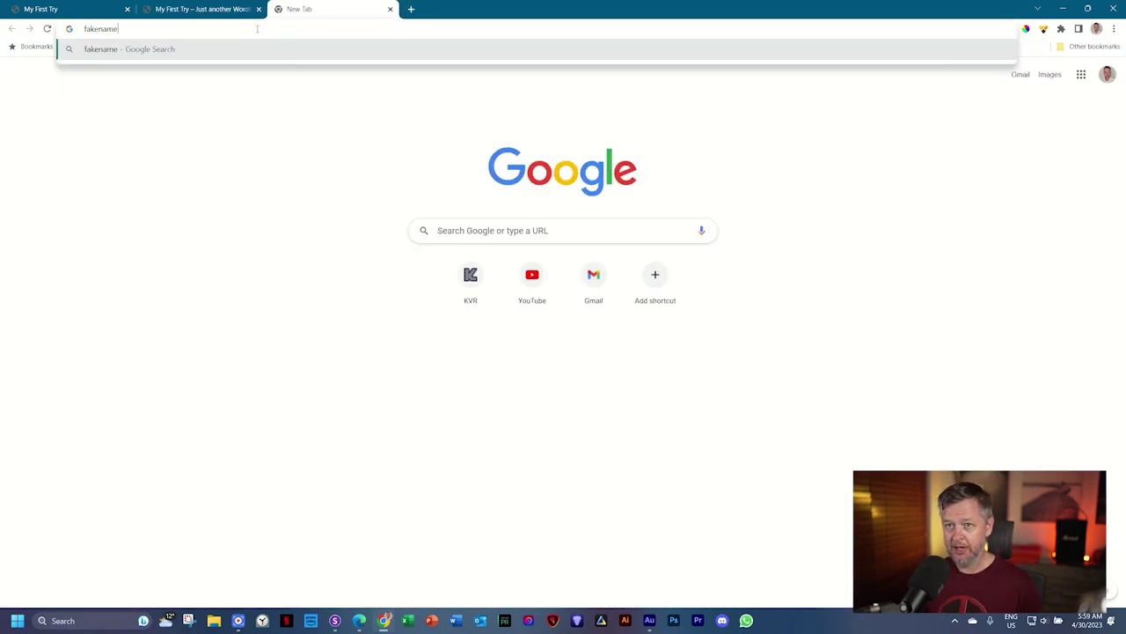
pyautogui.write('generator.com')
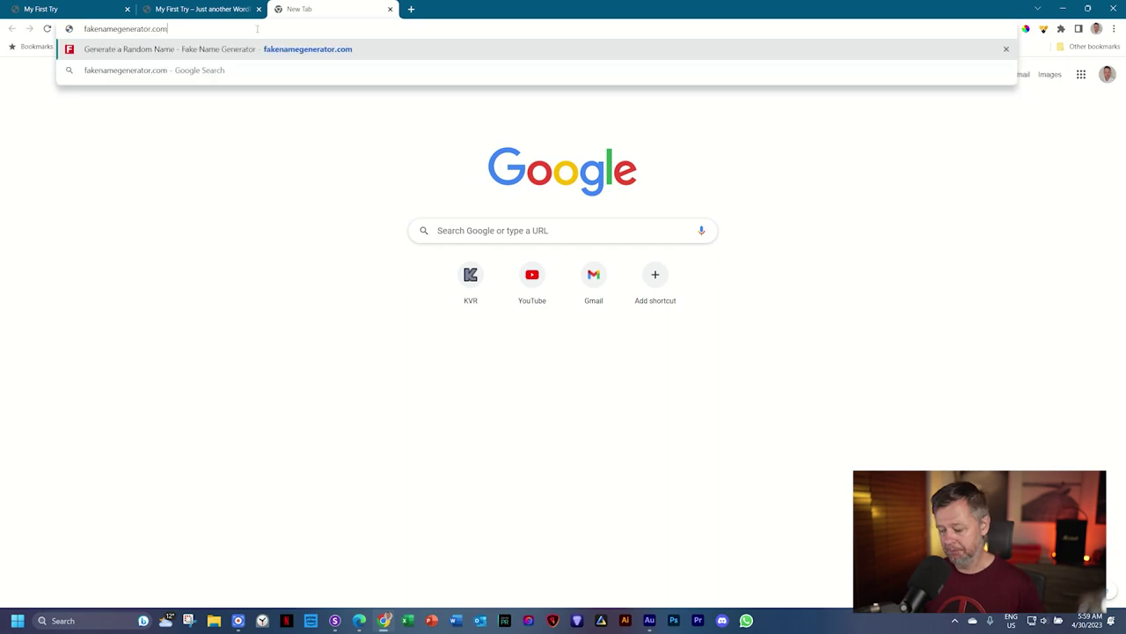
pyautogui.press('Return')
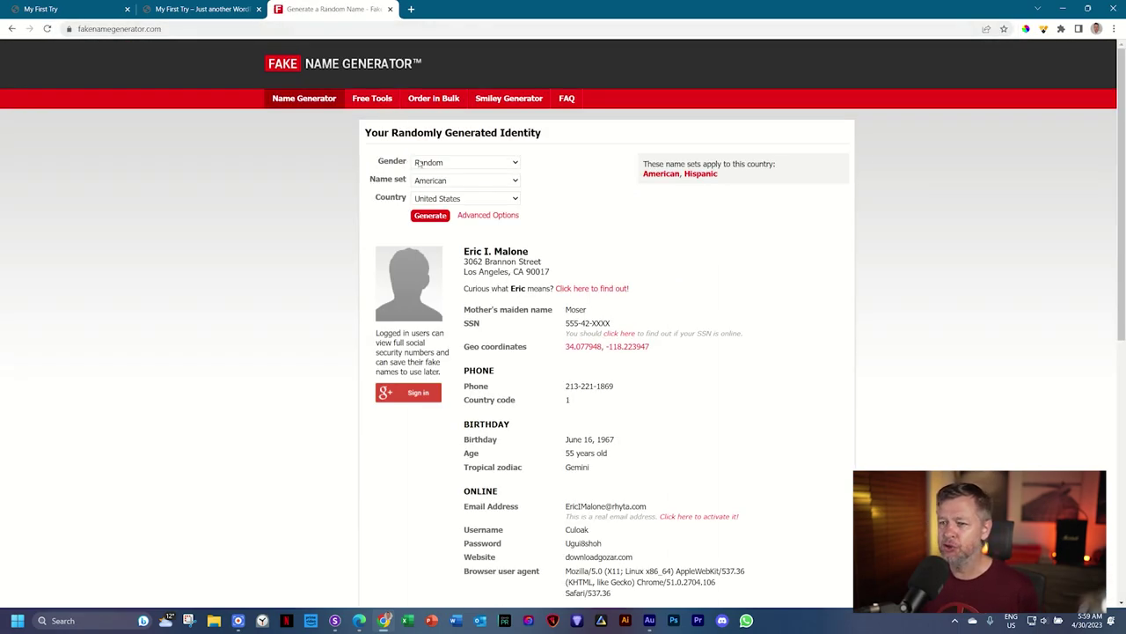
# Generate a random identity with the gender Female and the French name set.
pyautogui.click(455, 163)
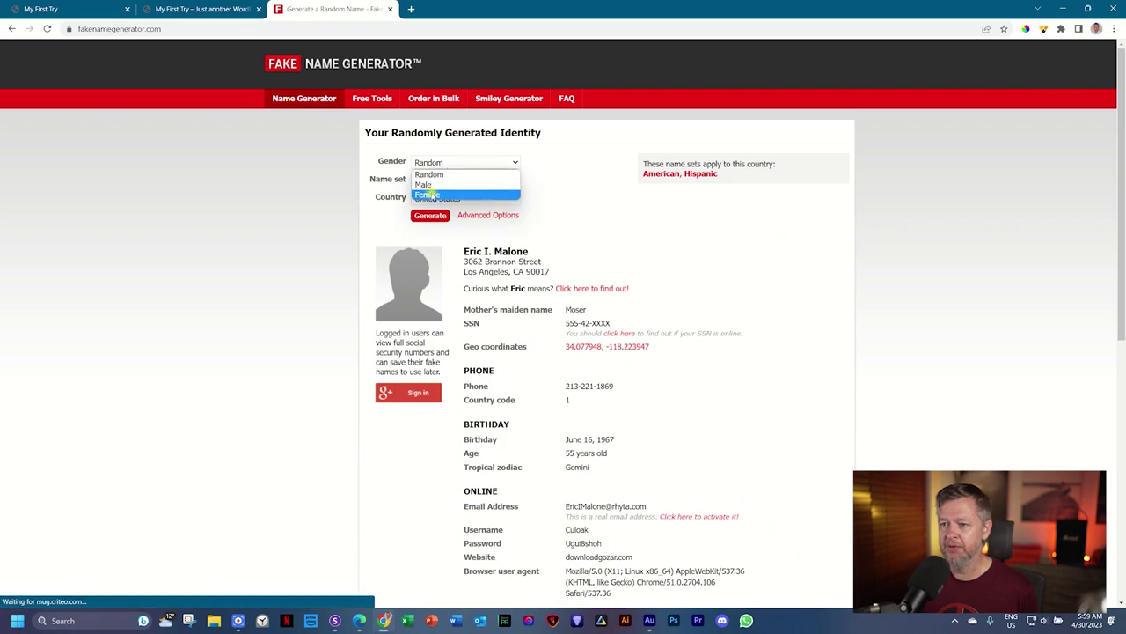
pyautogui.click(426, 194)
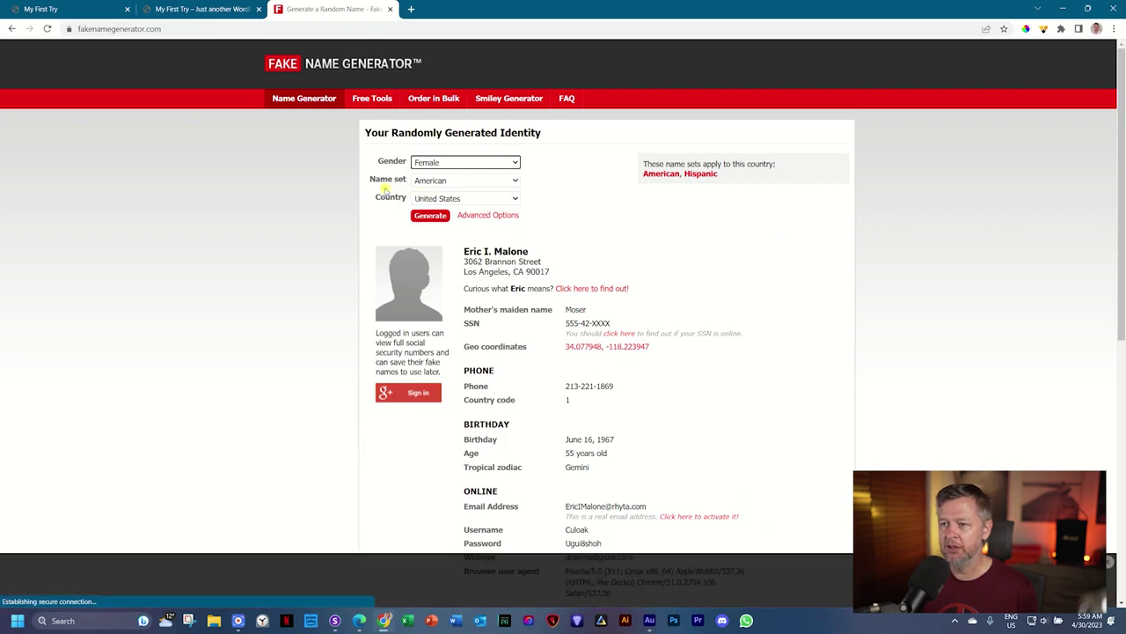
pyautogui.click(443, 182)
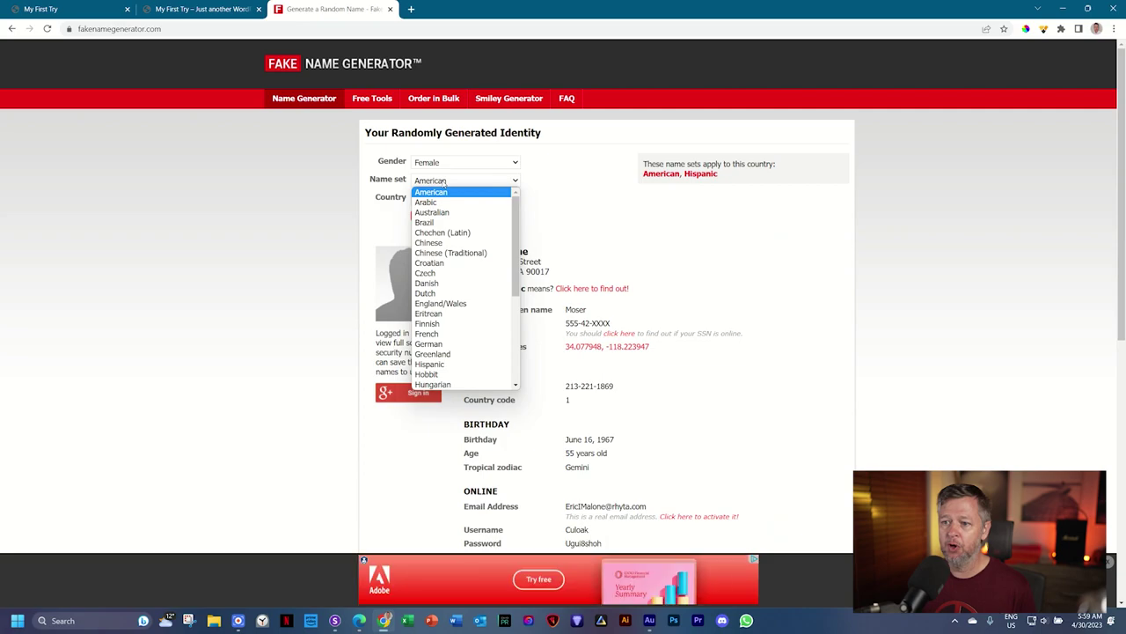
pyautogui.click(431, 333)
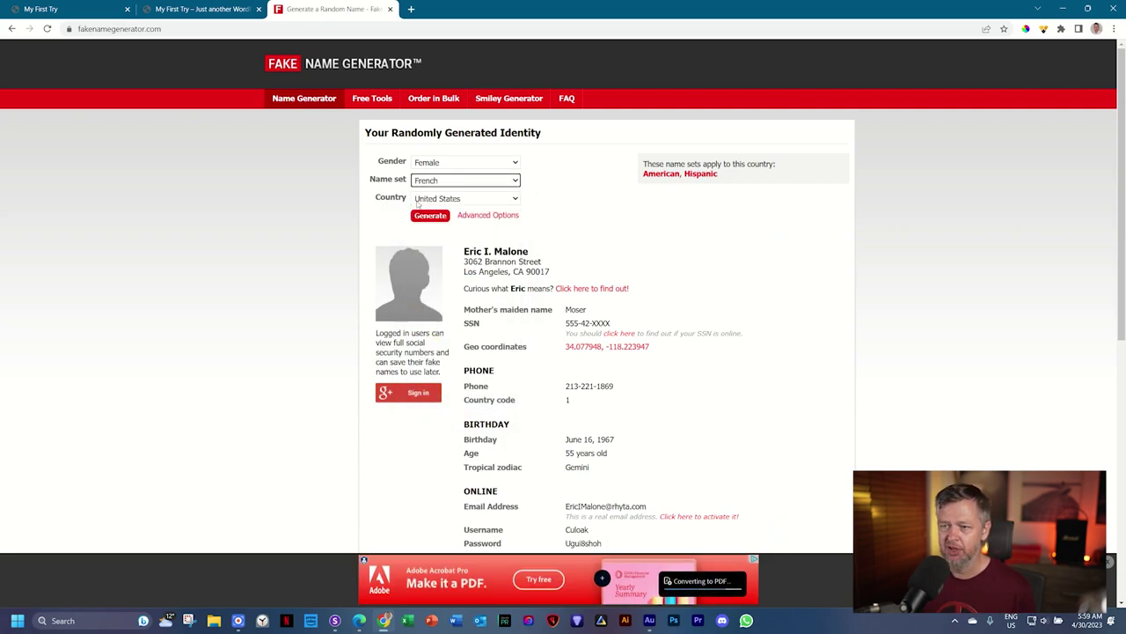
pyautogui.scroll(-2, 553, 361)
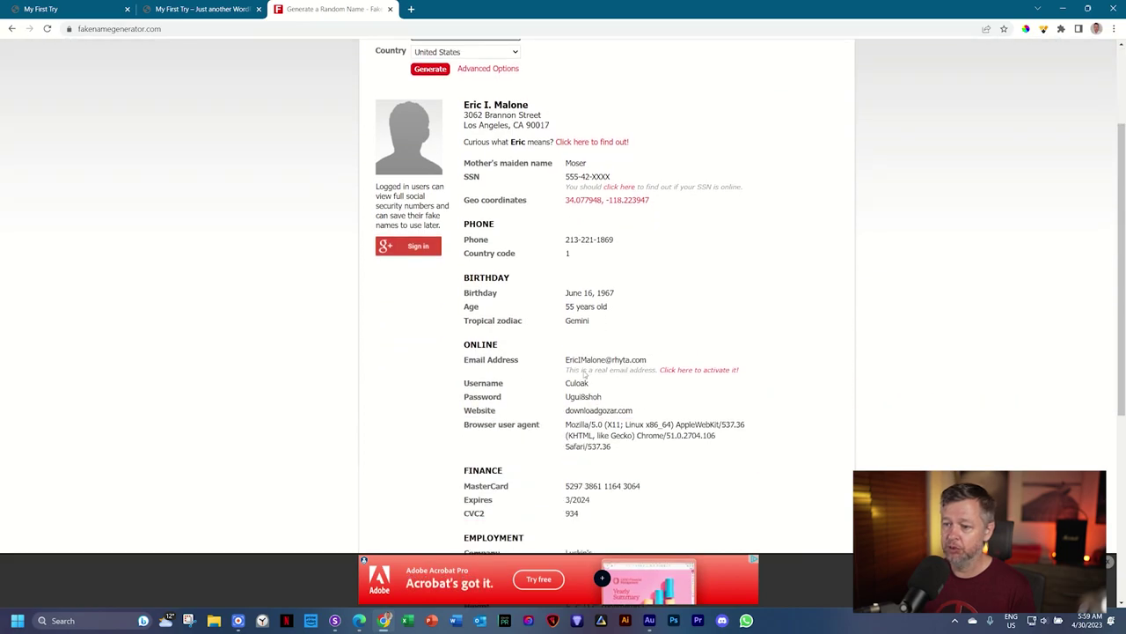
pyautogui.scroll(-4, 554, 361)
pyautogui.scroll(5, 525, 348)
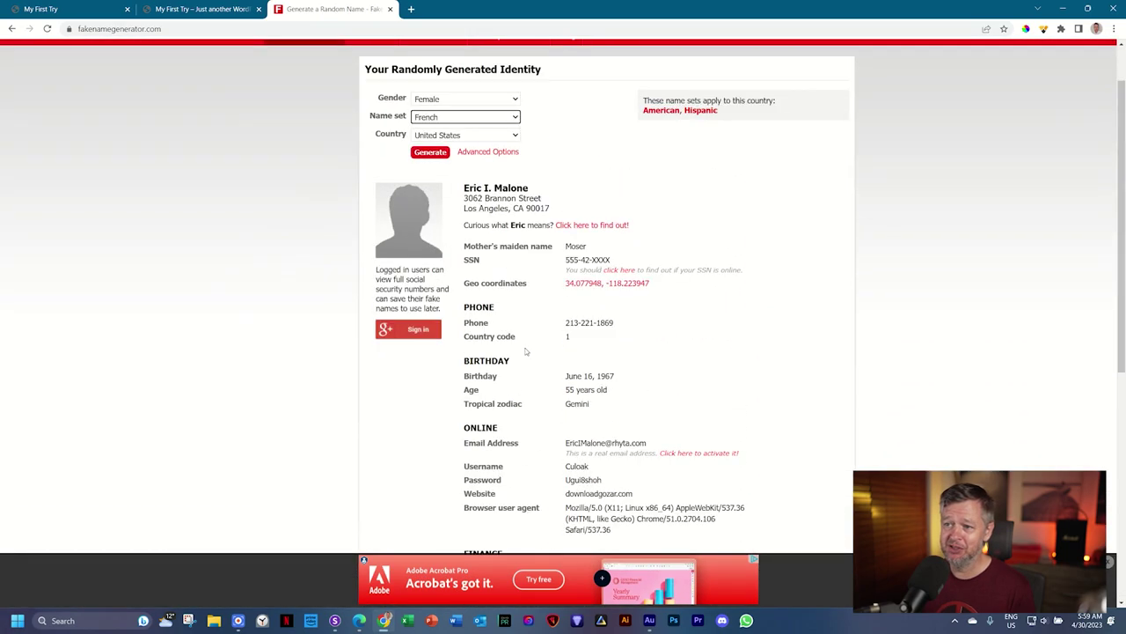
pyautogui.scroll(1, 525, 351)
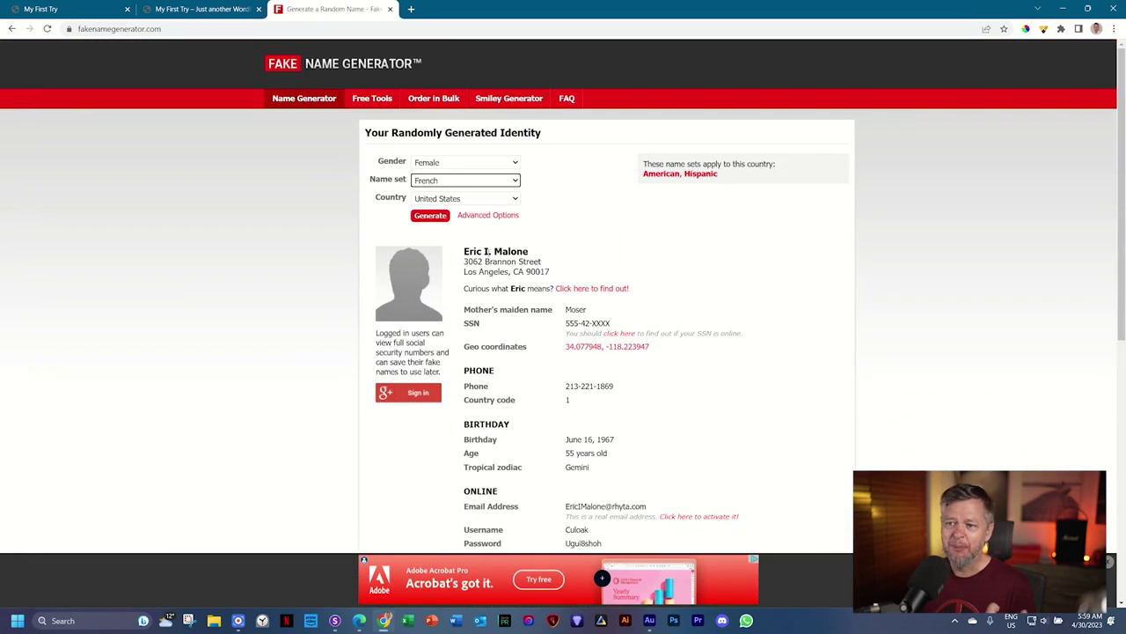
pyautogui.click(426, 219)
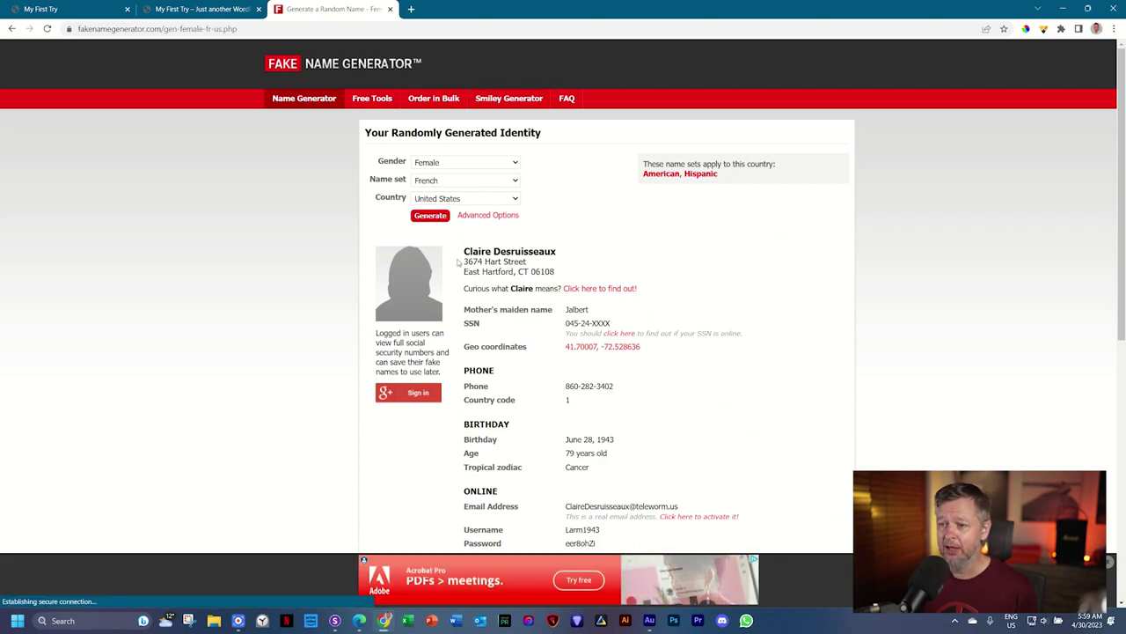
# Copy the generated full name and paste it over the dummy paragraph below the divider in the page editor.
pyautogui.moveTo(464, 250); pyautogui.dragTo(557, 251)
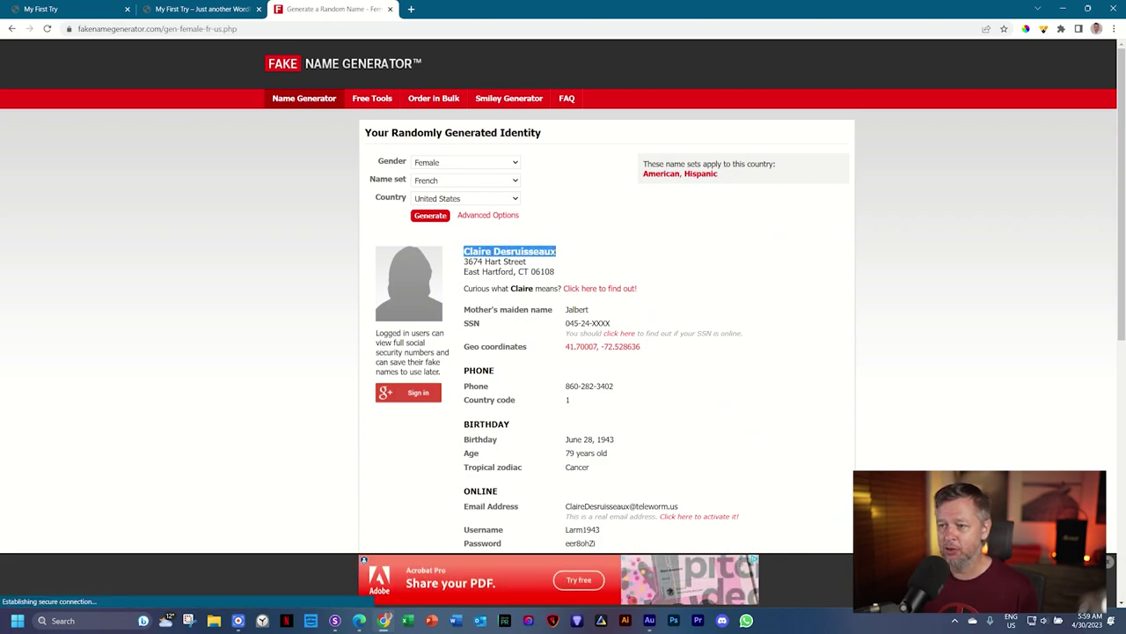
pyautogui.rightClick(528, 256)
pyautogui.click(548, 265)
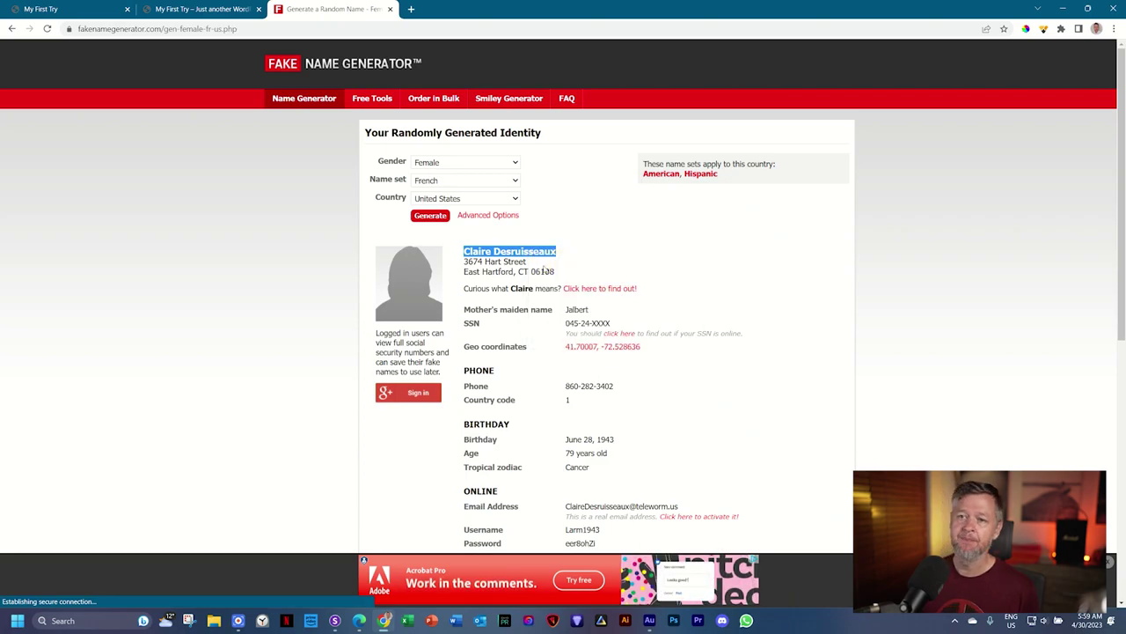
pyautogui.click(86, 9)
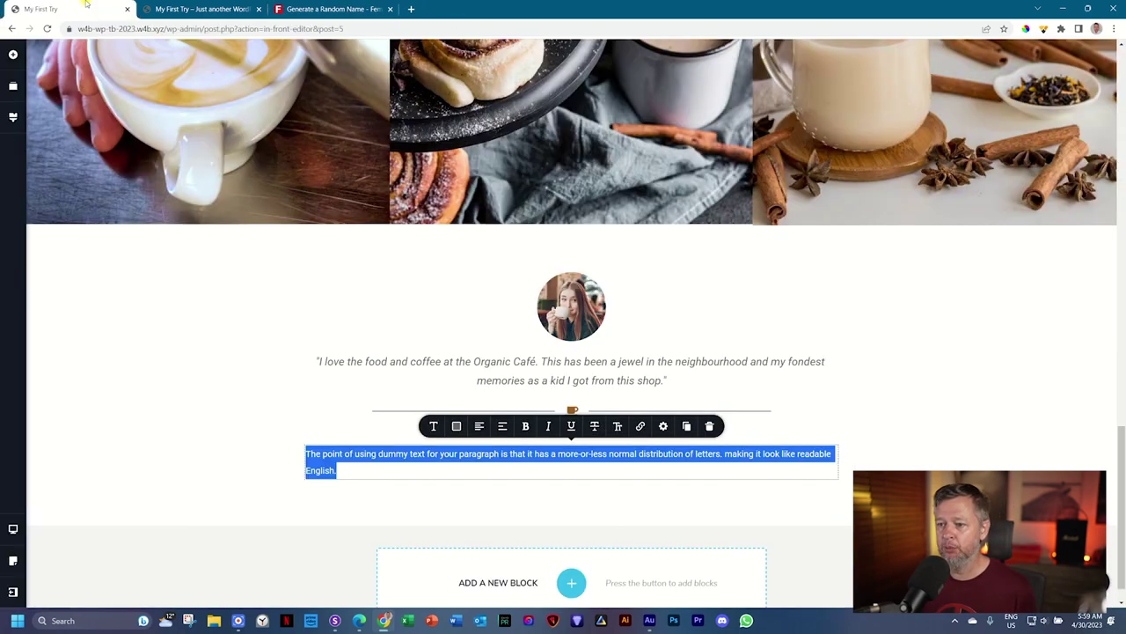
pyautogui.click(325, 454)
pyautogui.hotkey('ctrl', 'a')
pyautogui.hotkey('ctrl', 'v')
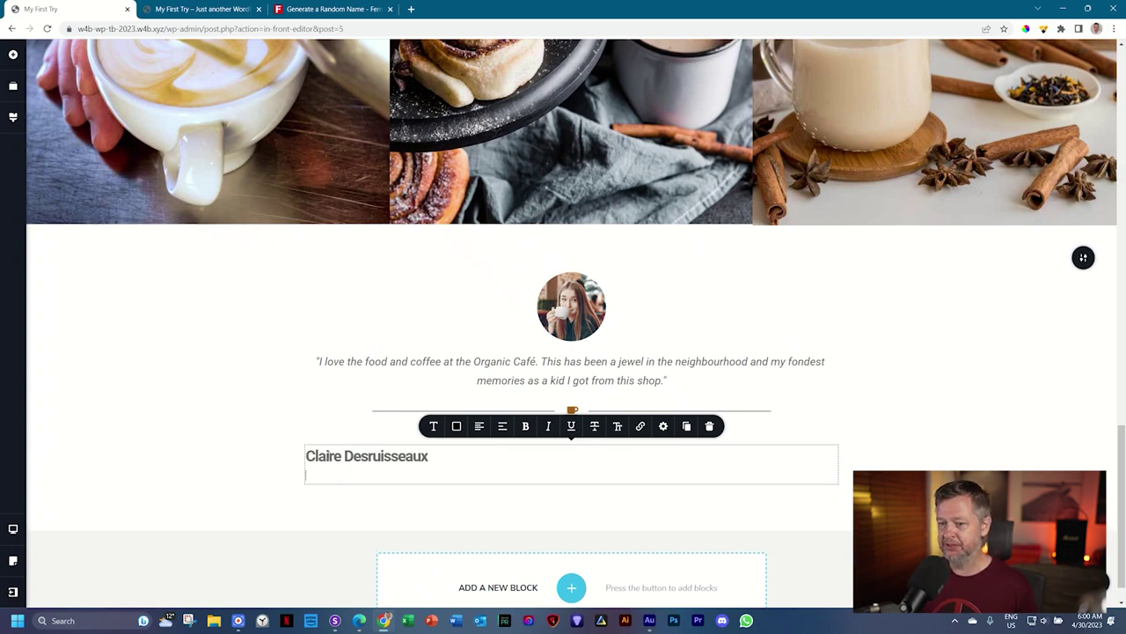
# Set the name text below the divider to the Caveat Brush font at a size of 24 px.
pyautogui.tripleClick(400, 456)
pyautogui.click(433, 426)
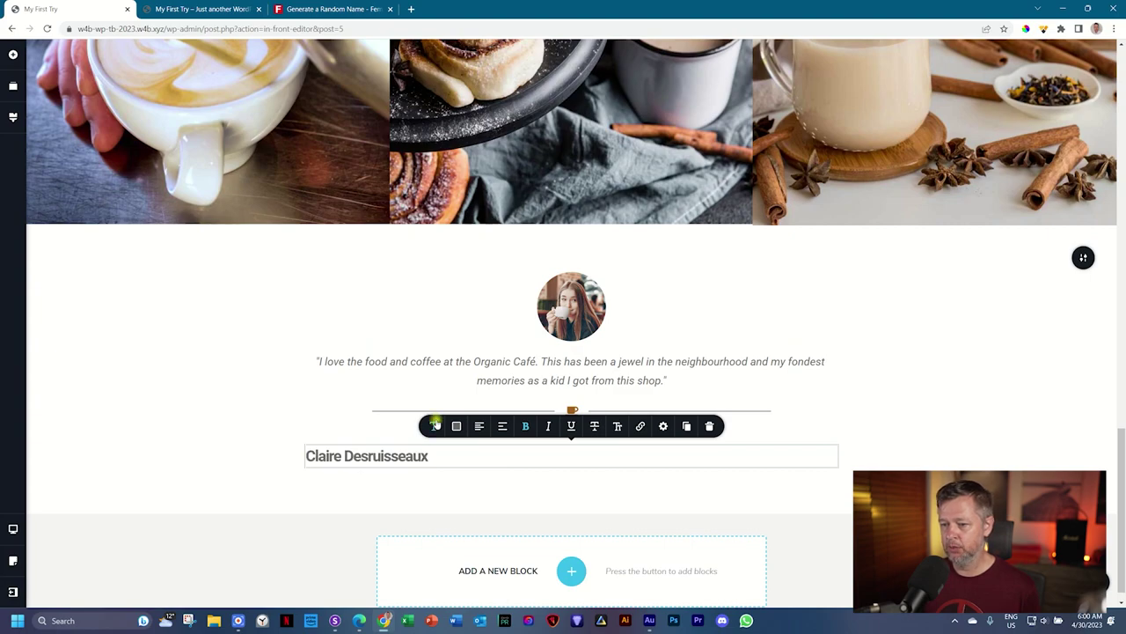
pyautogui.click(361, 336)
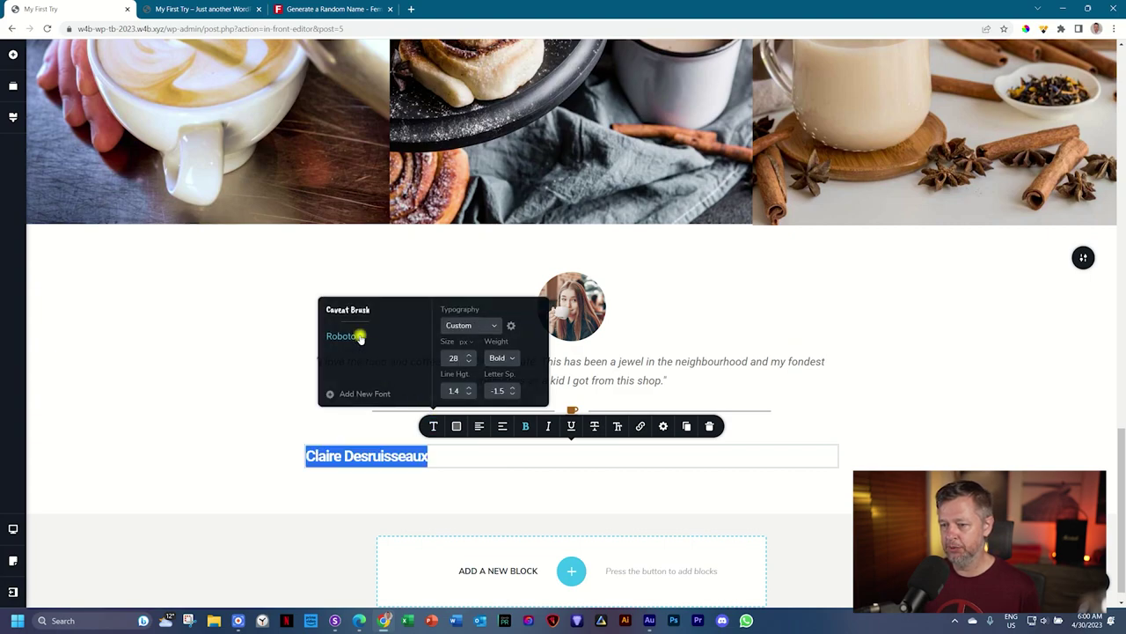
pyautogui.click(498, 358)
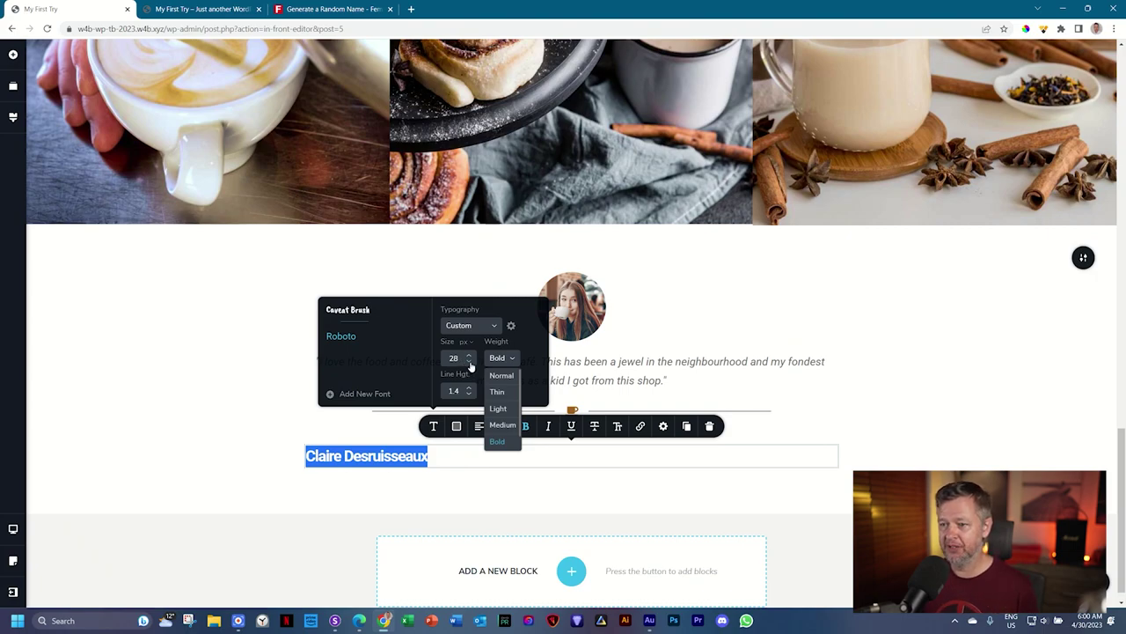
pyautogui.click(470, 362)
pyautogui.click(470, 362)
pyautogui.click(470, 362)
pyautogui.click(470, 362)
pyautogui.click(470, 362)
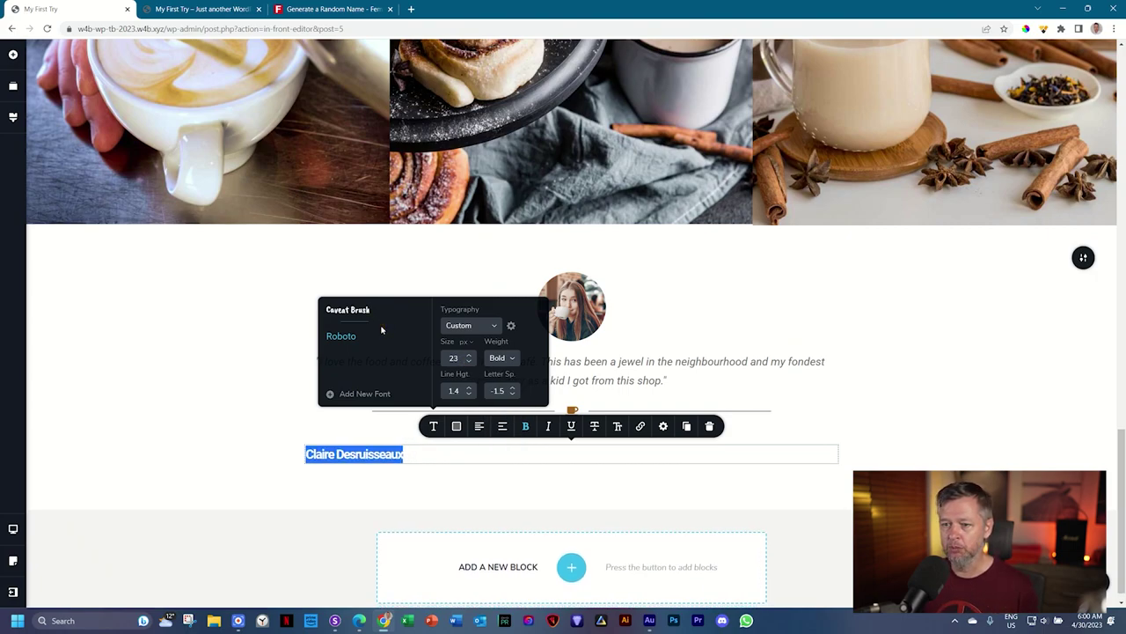
pyautogui.click(348, 310)
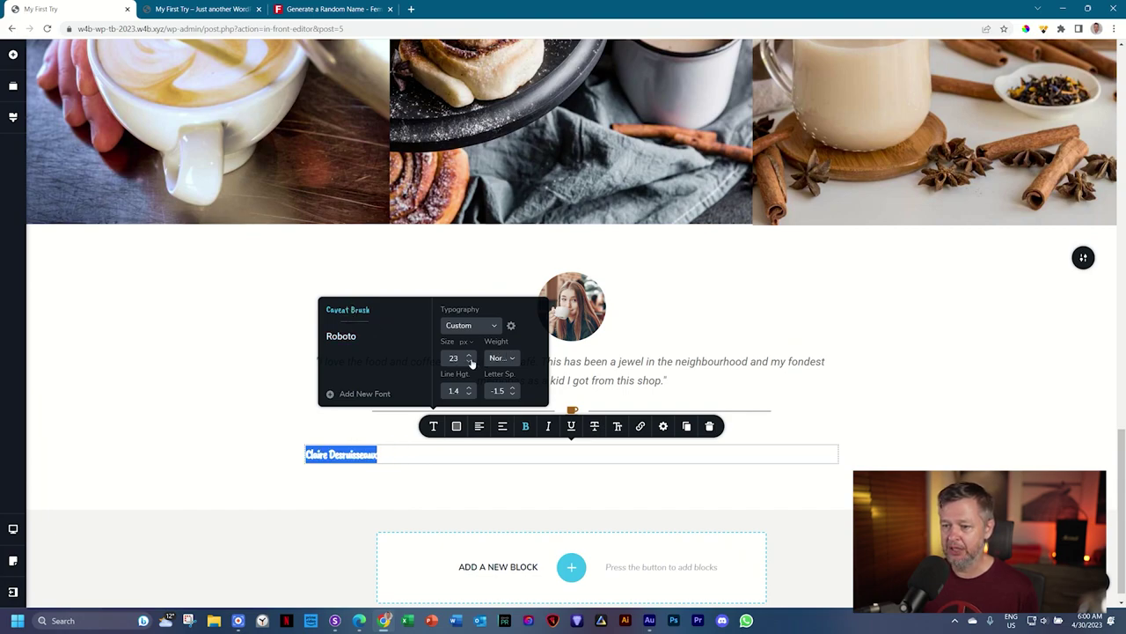
pyautogui.click(471, 355)
# Set the letter spacing of the name text to 0.
pyautogui.click(514, 387)
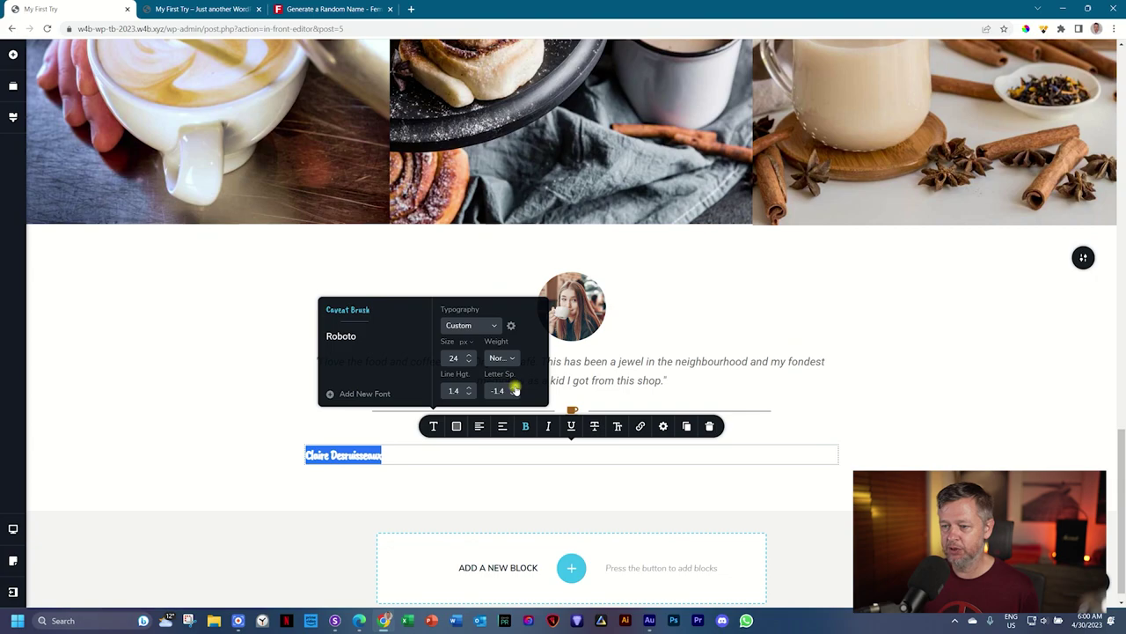
pyautogui.click(514, 388)
pyautogui.click(514, 388)
pyautogui.click(514, 387)
pyautogui.click(514, 387)
pyautogui.click(514, 387)
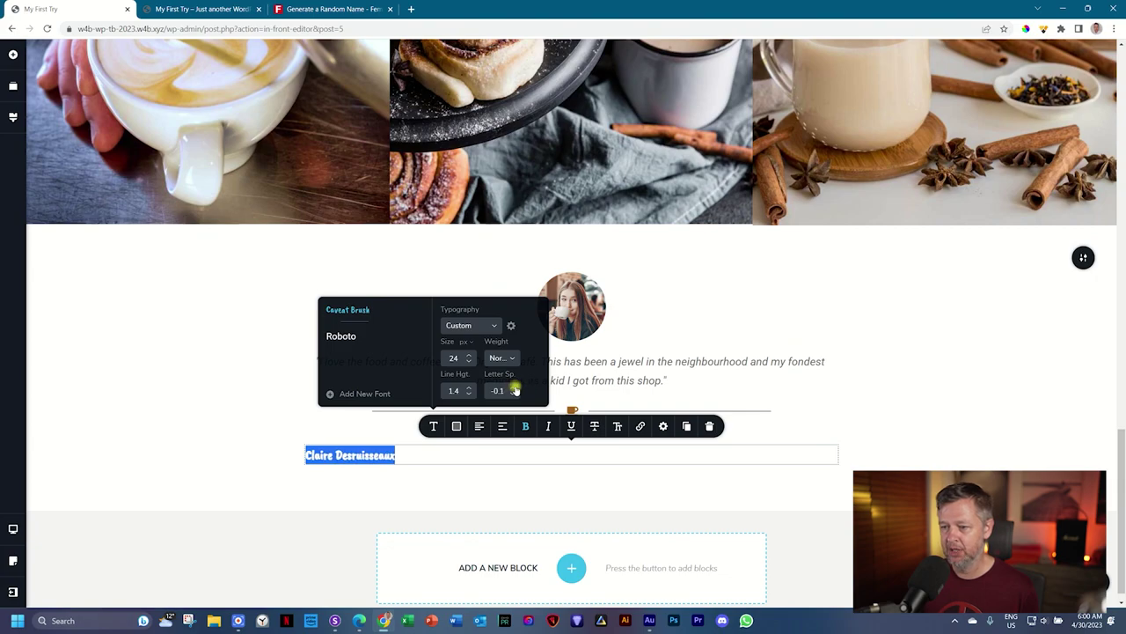
pyautogui.click(514, 387)
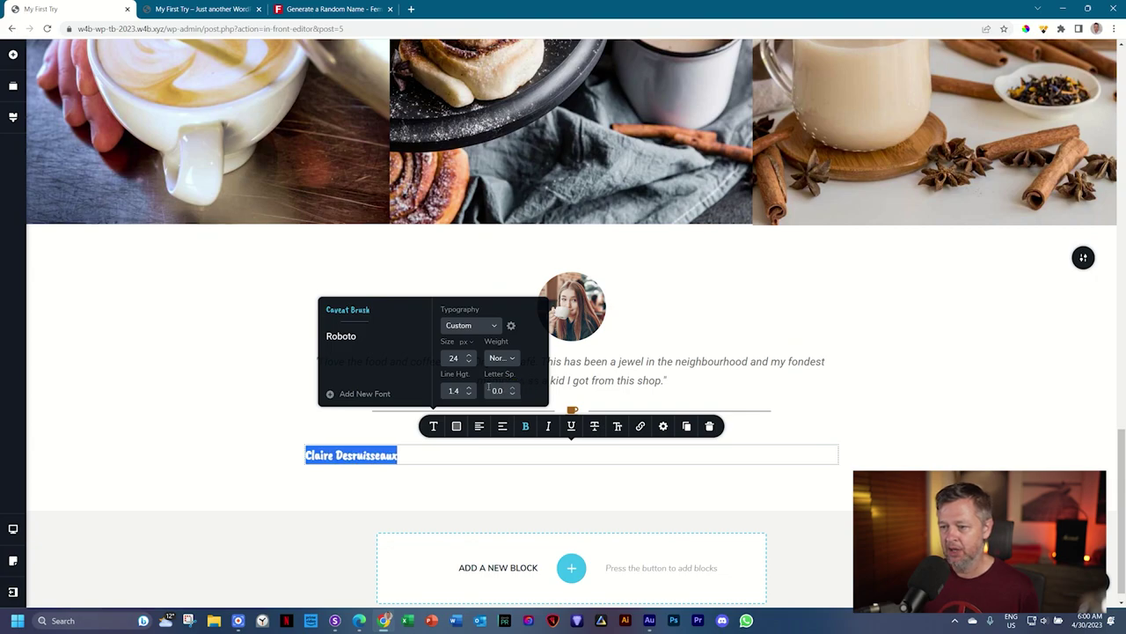
# Remove the bold formatting from the name text and centre it below the divider.
pyautogui.click(525, 427)
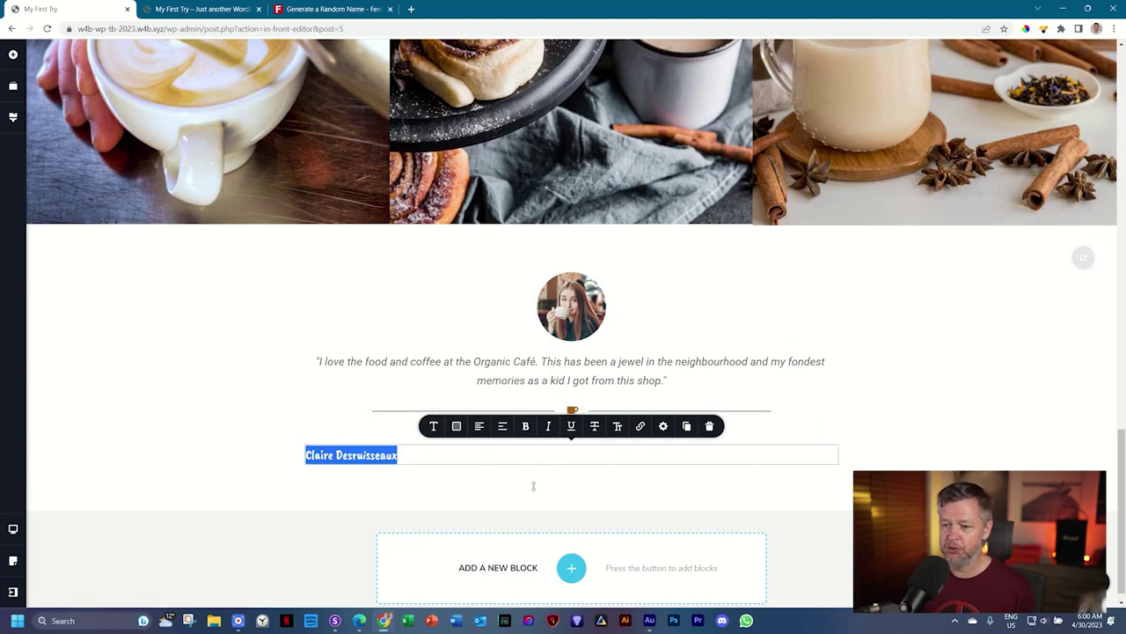
pyautogui.click(479, 427)
pyautogui.click(463, 462)
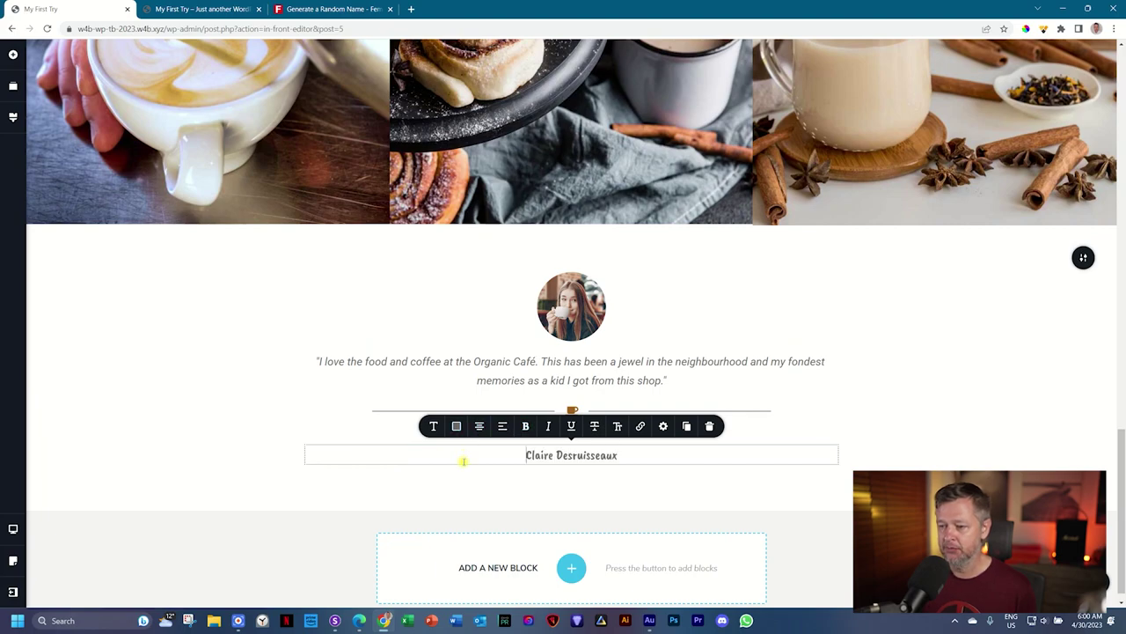
# Try to colour the name text by sampling the brown of the divider's coffee cup icon.
pyautogui.moveTo(526, 454); pyautogui.dragTo(619, 455)
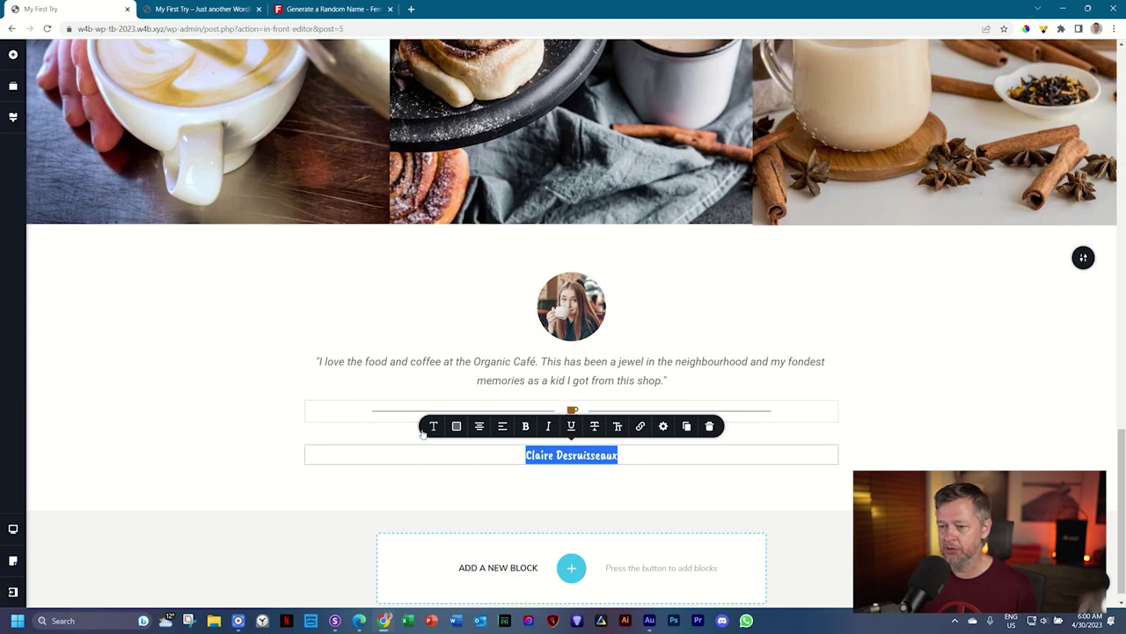
pyautogui.click(456, 427)
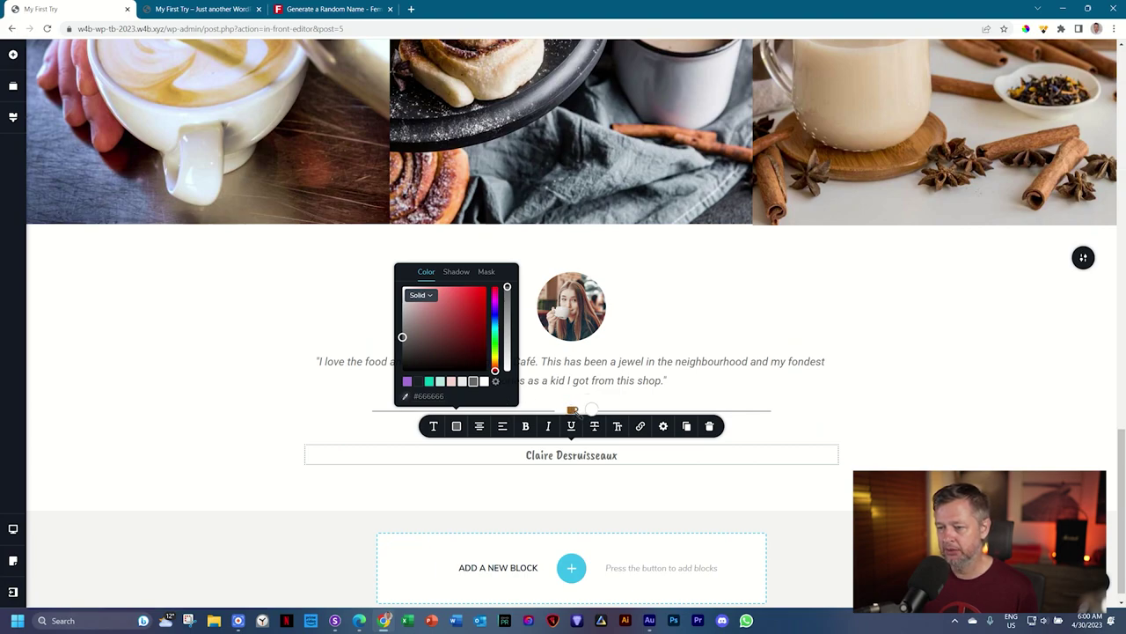
pyautogui.click(591, 410)
pyautogui.click(920, 390)
pyautogui.click(578, 447)
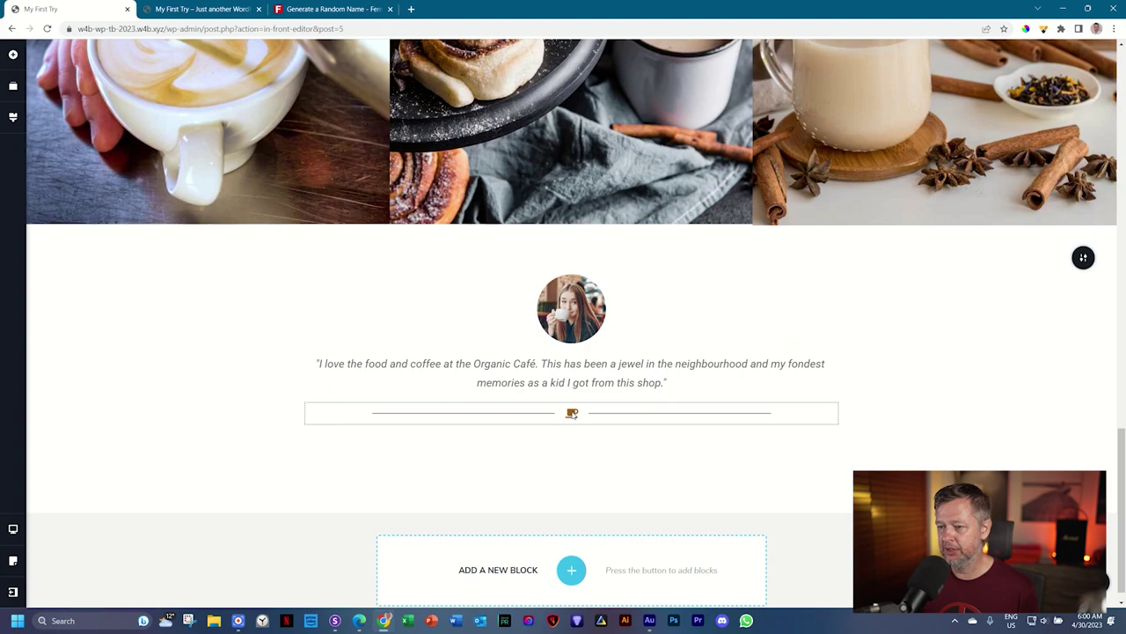
# Copy the hex code a06227 from the colour settings of the divider's coffee cup icon.
pyautogui.click(506, 404)
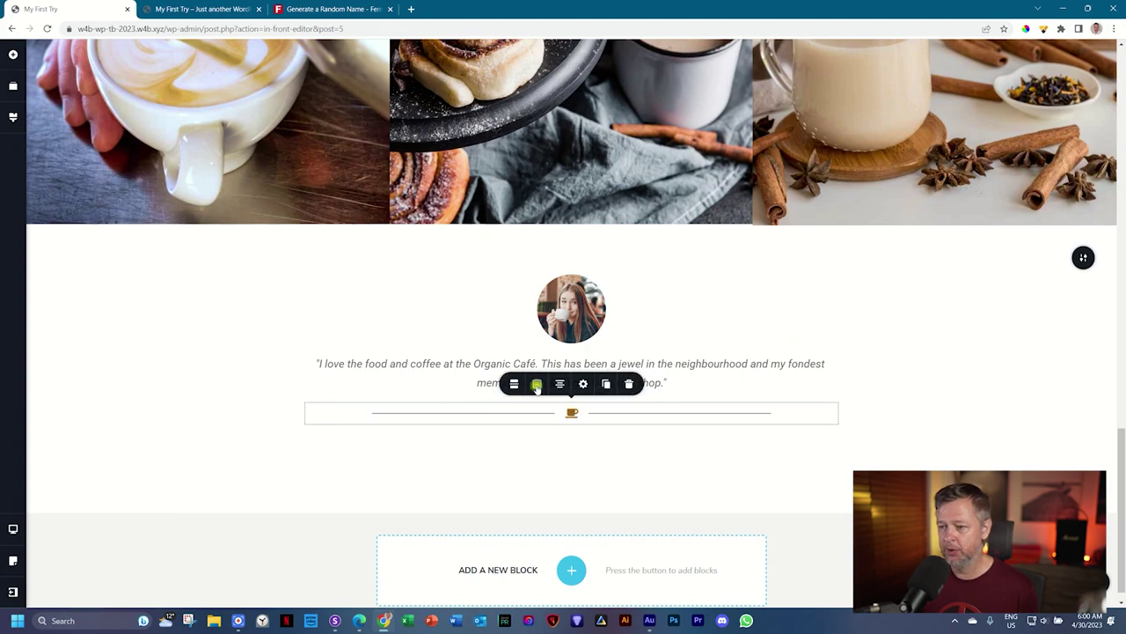
pyautogui.click(537, 384)
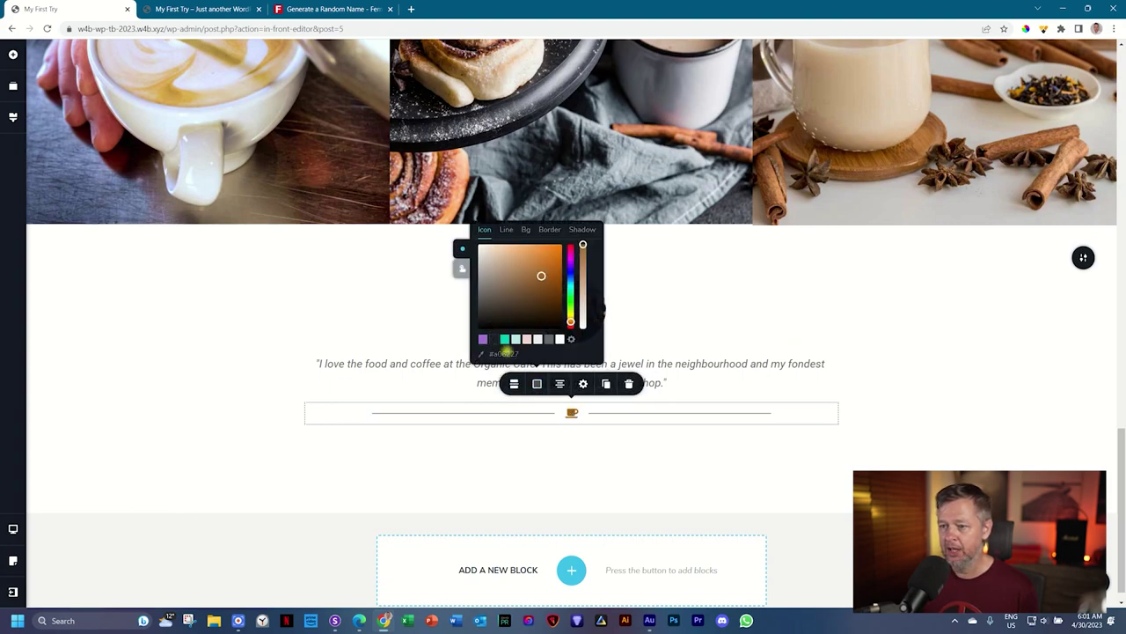
pyautogui.click(505, 352)
pyautogui.hotkey('ctrl', 'c')
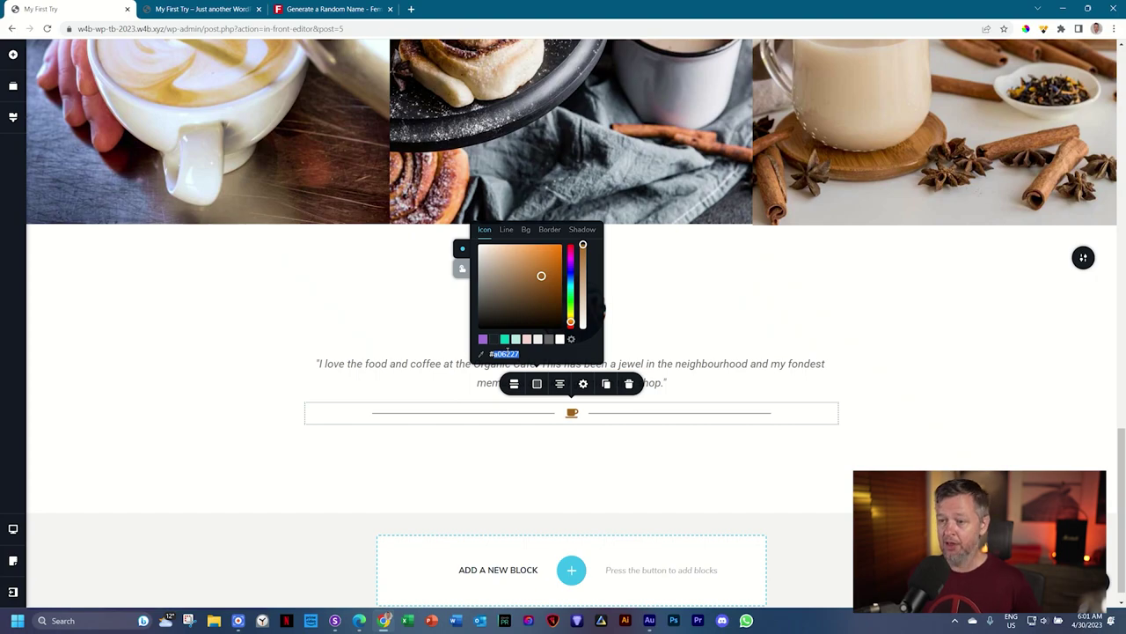
# Apply the copied hex colour a06227 to the customer name text below the divider.
pyautogui.click(569, 457)
pyautogui.click(456, 428)
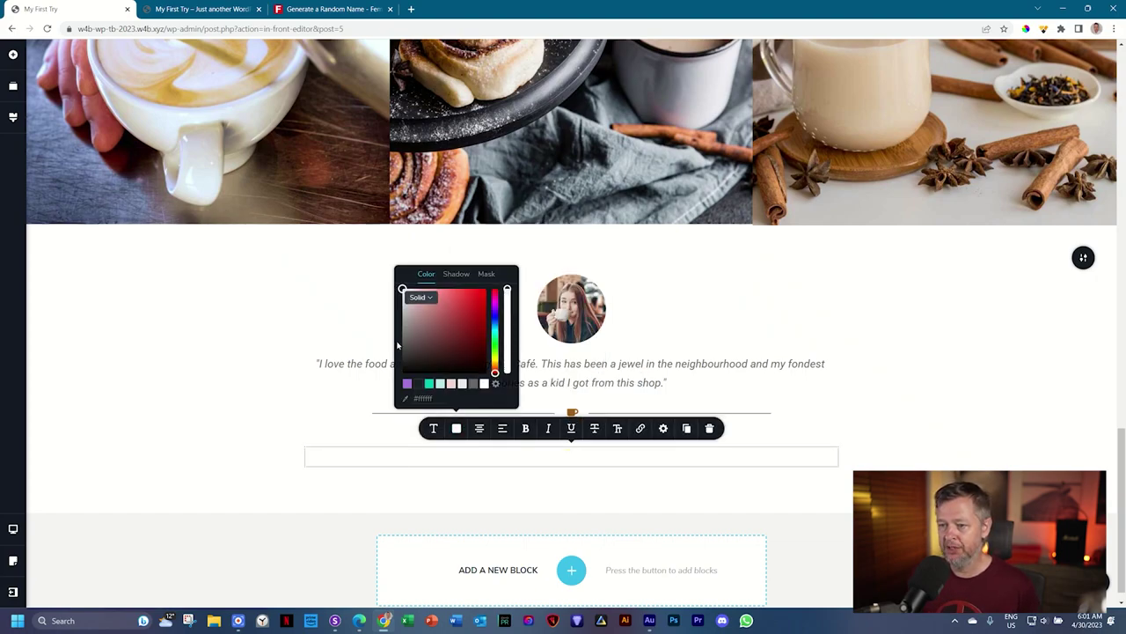
pyautogui.doubleClick(423, 398)
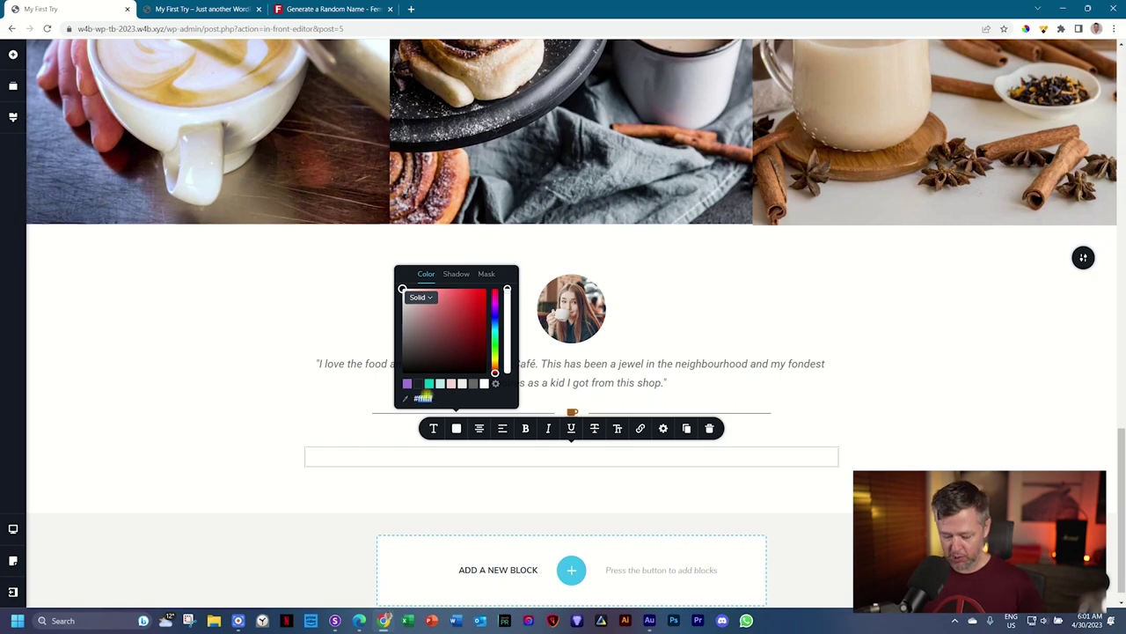
pyautogui.hotkey('ctrl', 'v')
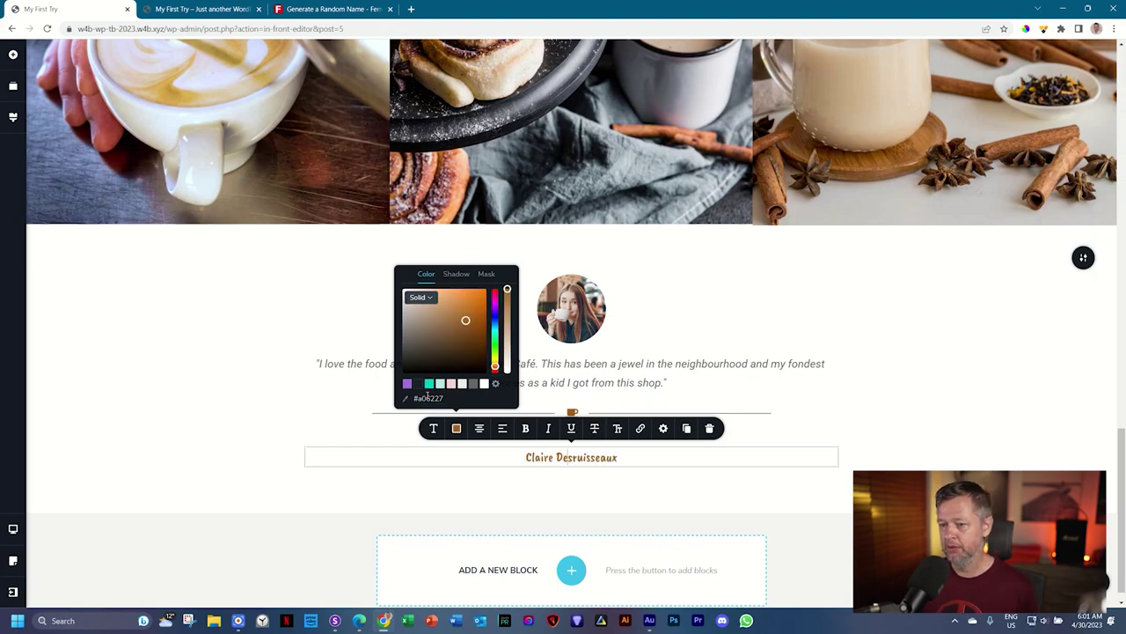
pyautogui.click(910, 398)
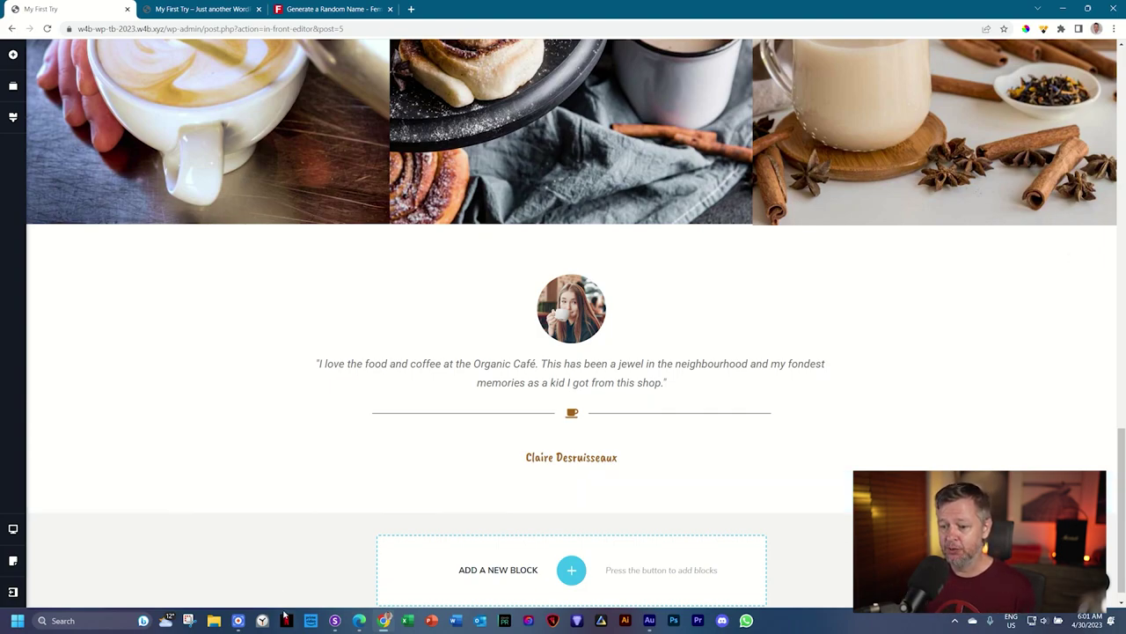
# Switch to the multi-device preview, browse the testimonials in the reference site's slider, and return to the page editor in Chrome.
pyautogui.click(335, 621)
pyautogui.scroll(-5, 886, 259)
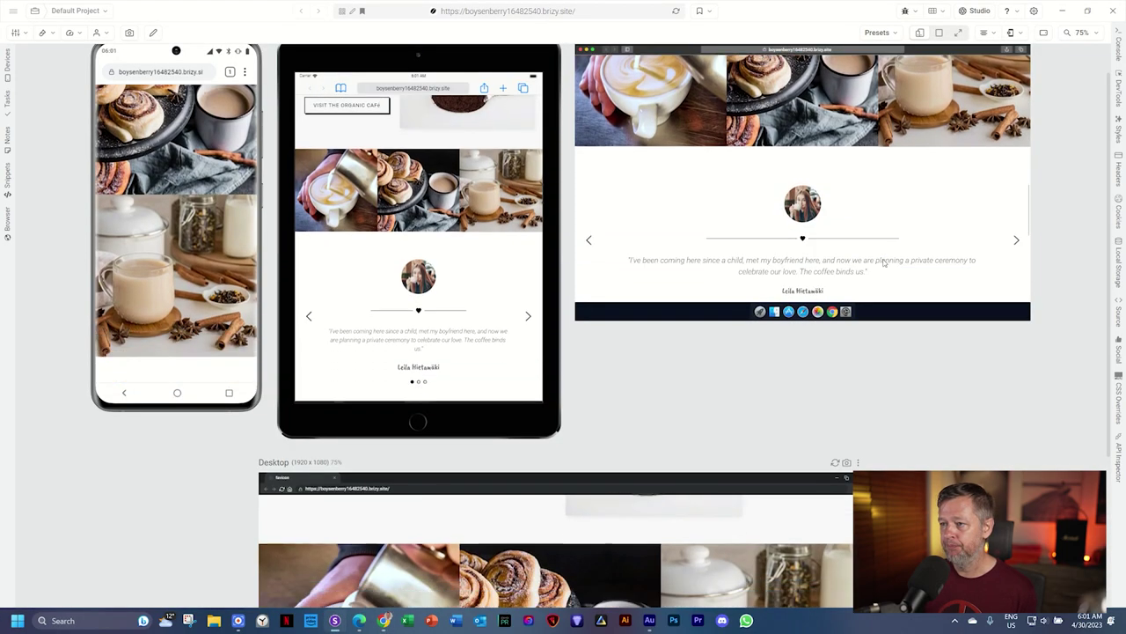
pyautogui.scroll(1, 885, 257)
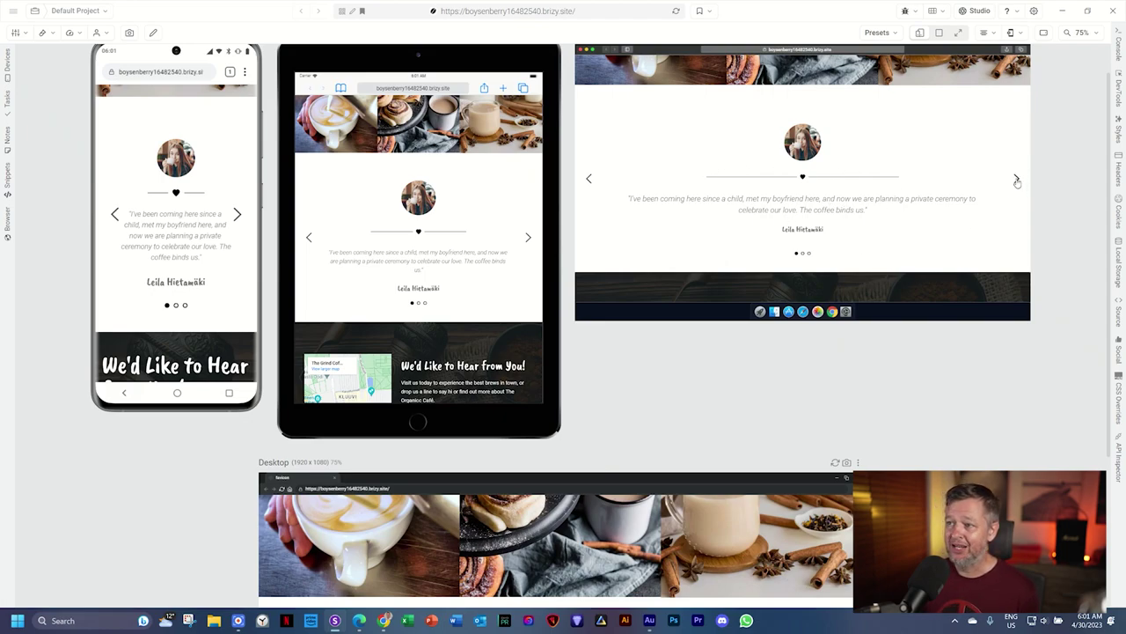
pyautogui.click(1016, 180)
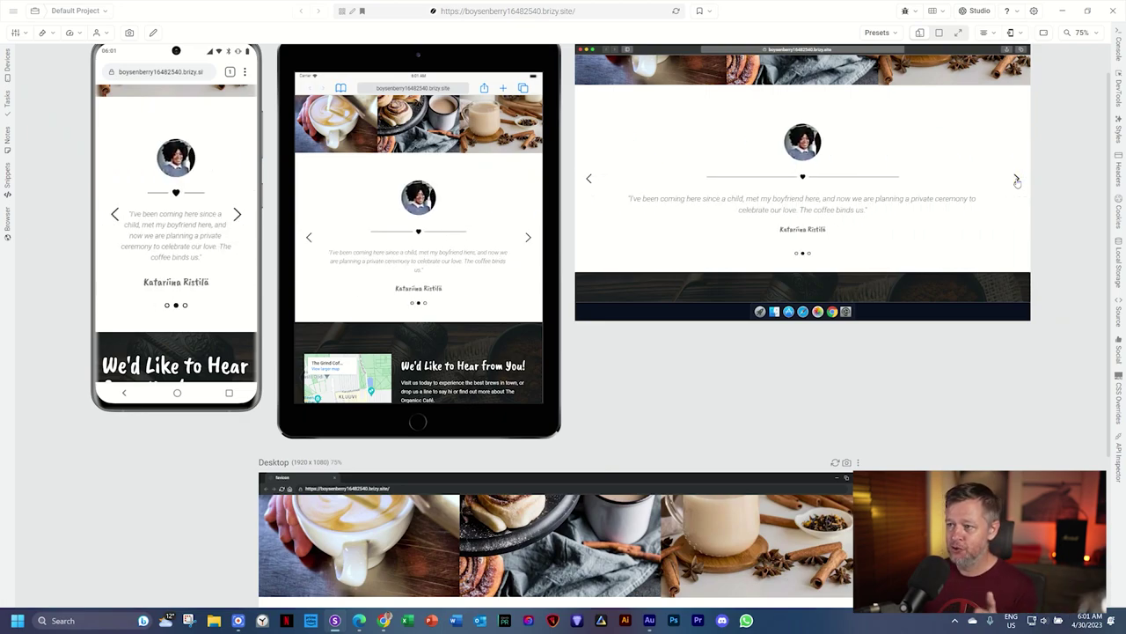
pyautogui.click(1017, 180)
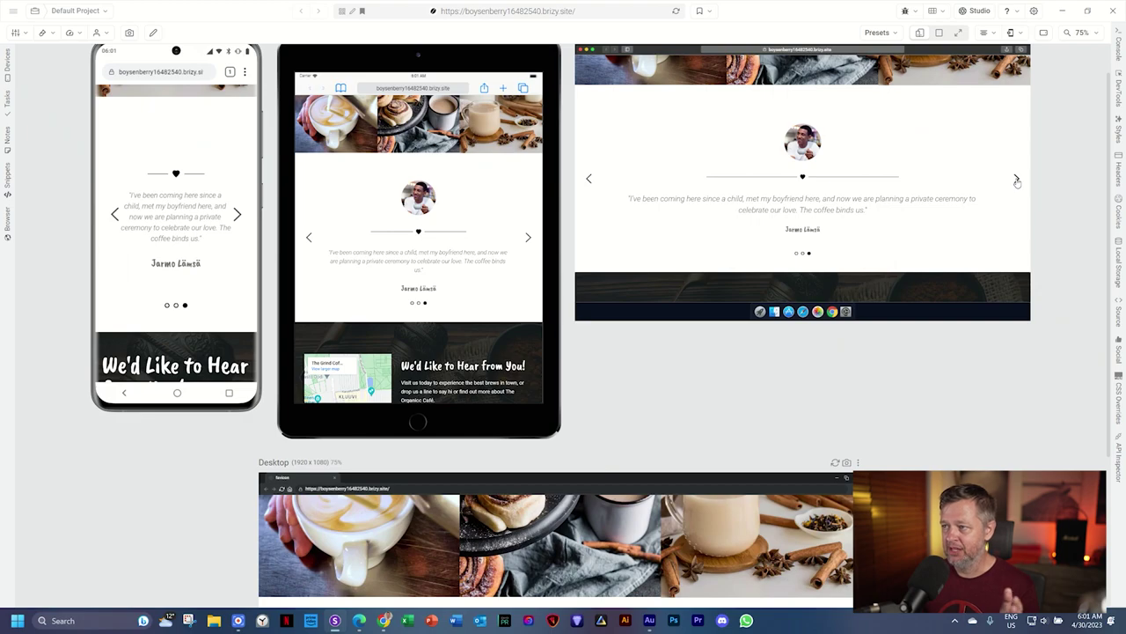
pyautogui.click(1017, 180)
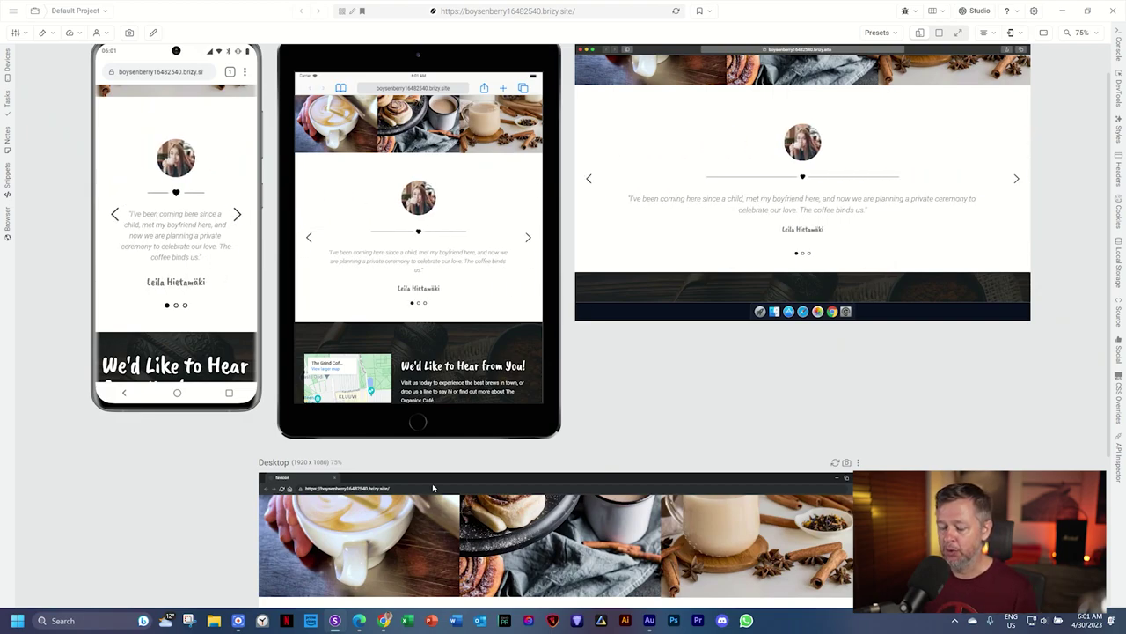
pyautogui.moveTo(384, 620)
pyautogui.click(383, 554)
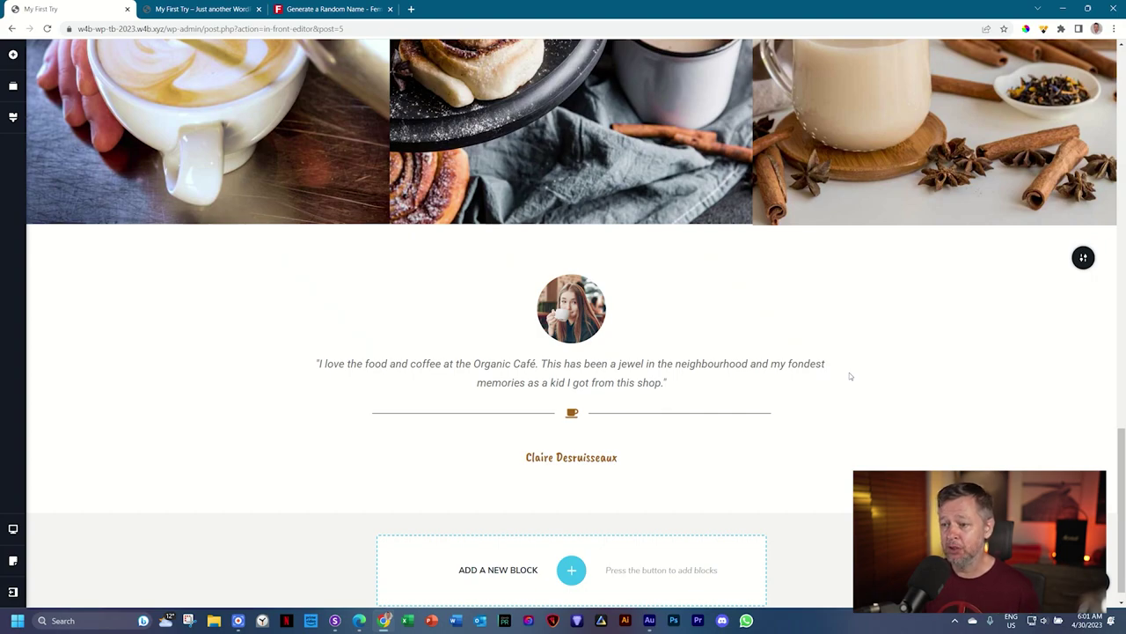
# Switch the page to tablet view and enlarge the circular testimonial photo slightly.
pyautogui.moveTo(13, 528)
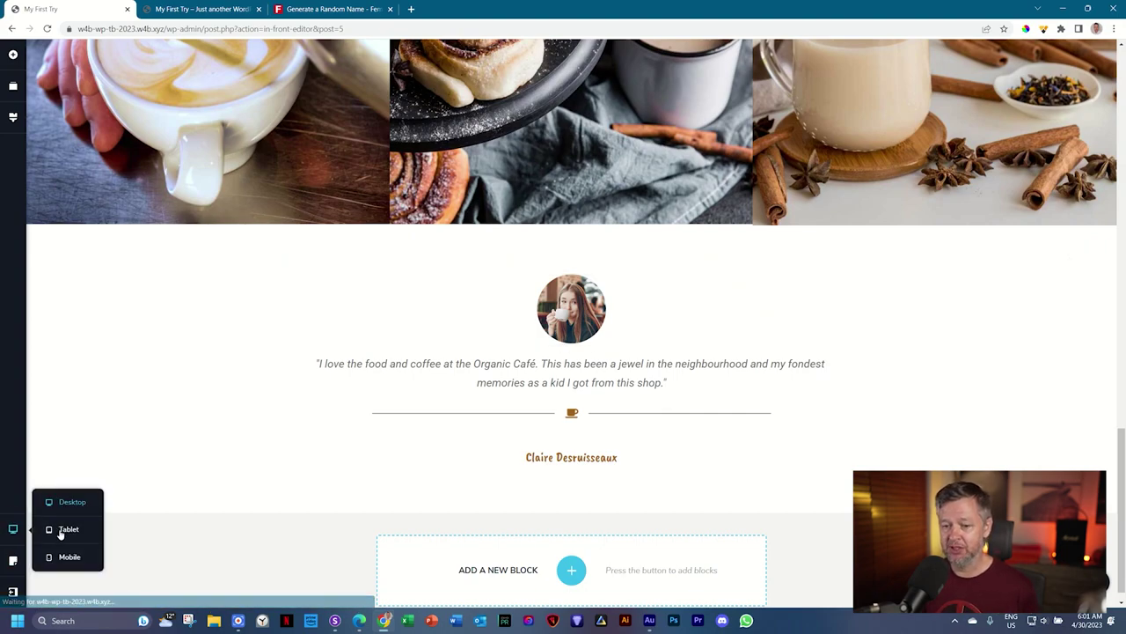
pyautogui.click(65, 530)
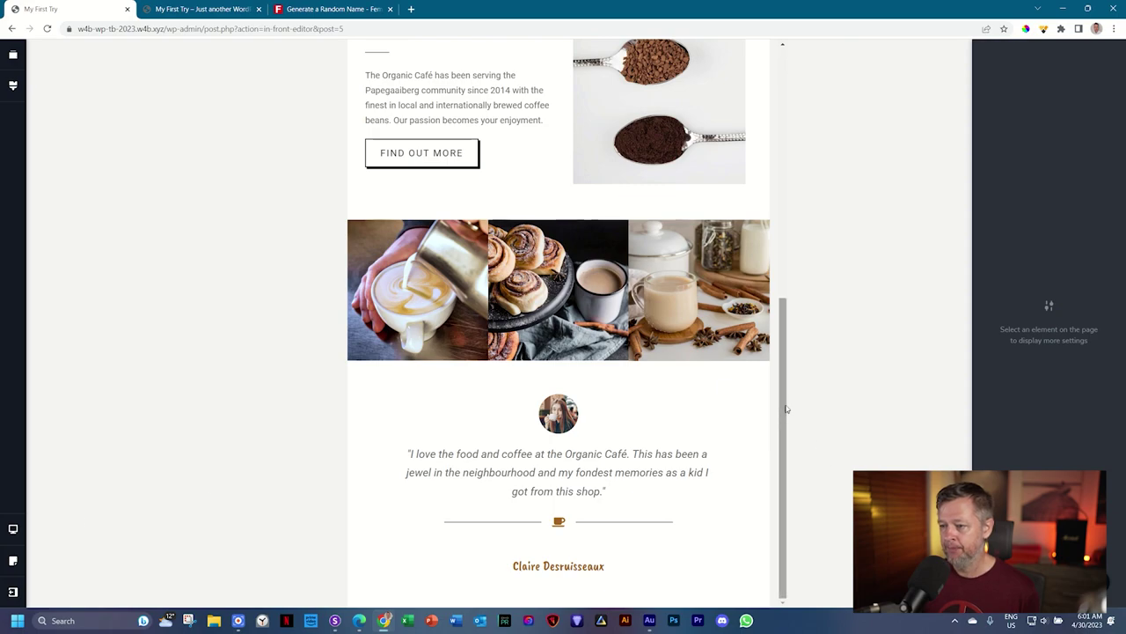
pyautogui.click(567, 410)
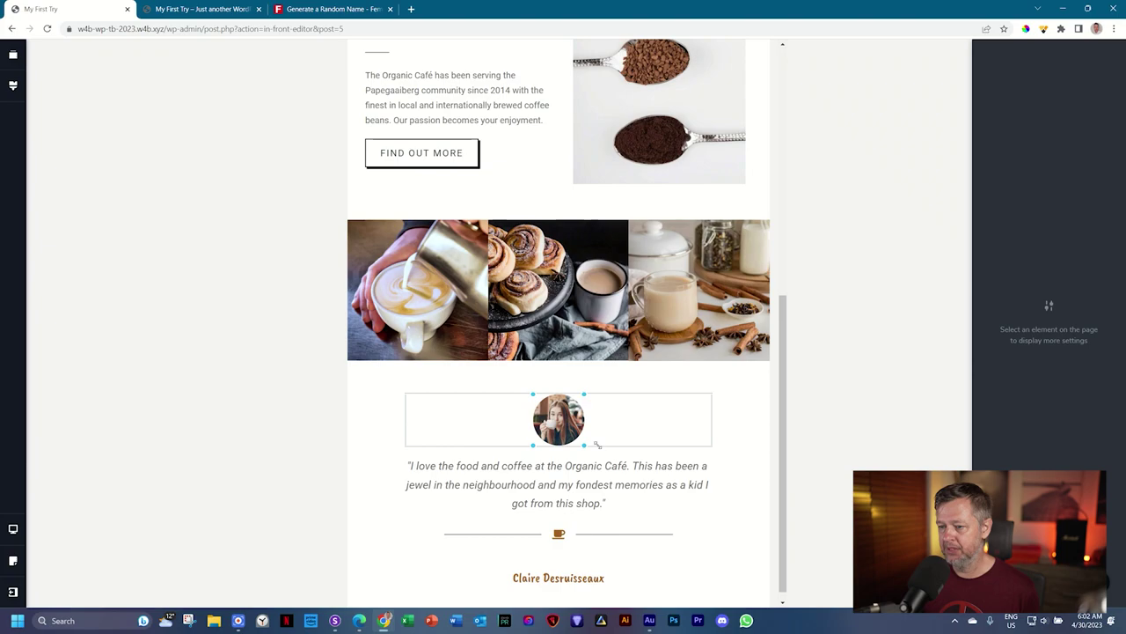
# Set the testimonial quote's font size to 18 px and its line height to 1.6 in tablet view.
pyautogui.click(569, 485)
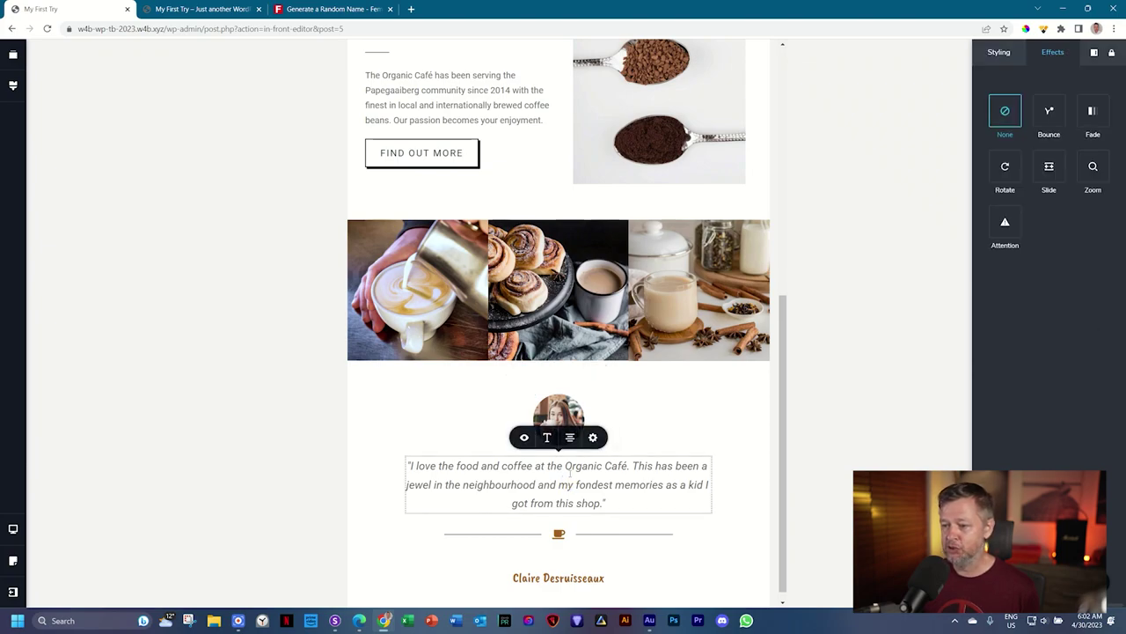
pyautogui.click(548, 437)
pyautogui.click(534, 373)
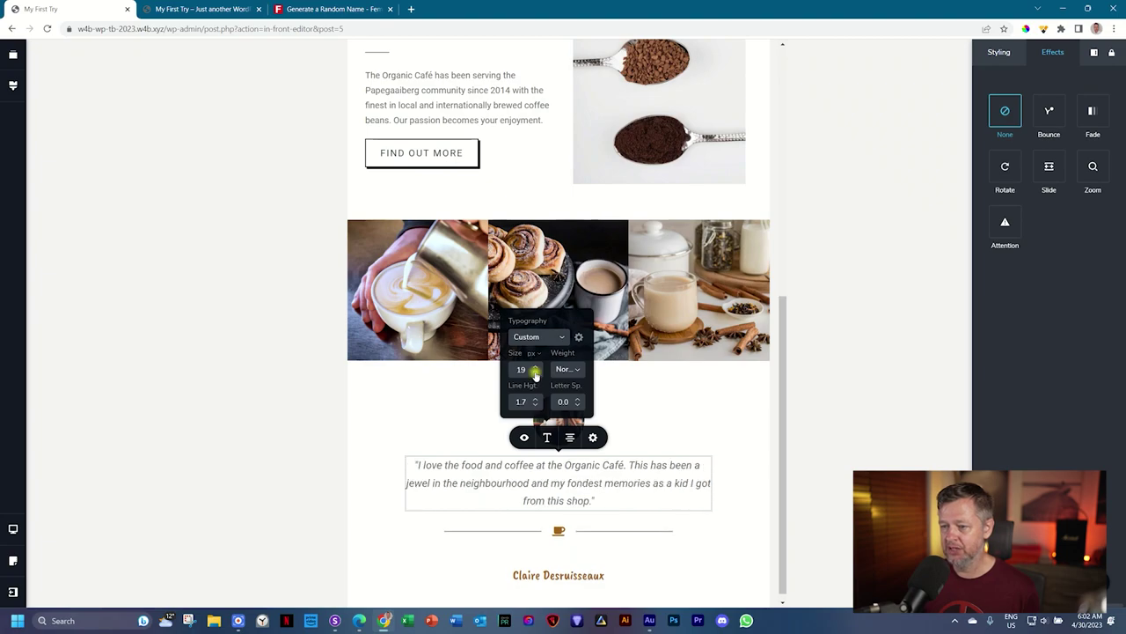
pyautogui.click(534, 374)
pyautogui.click(535, 406)
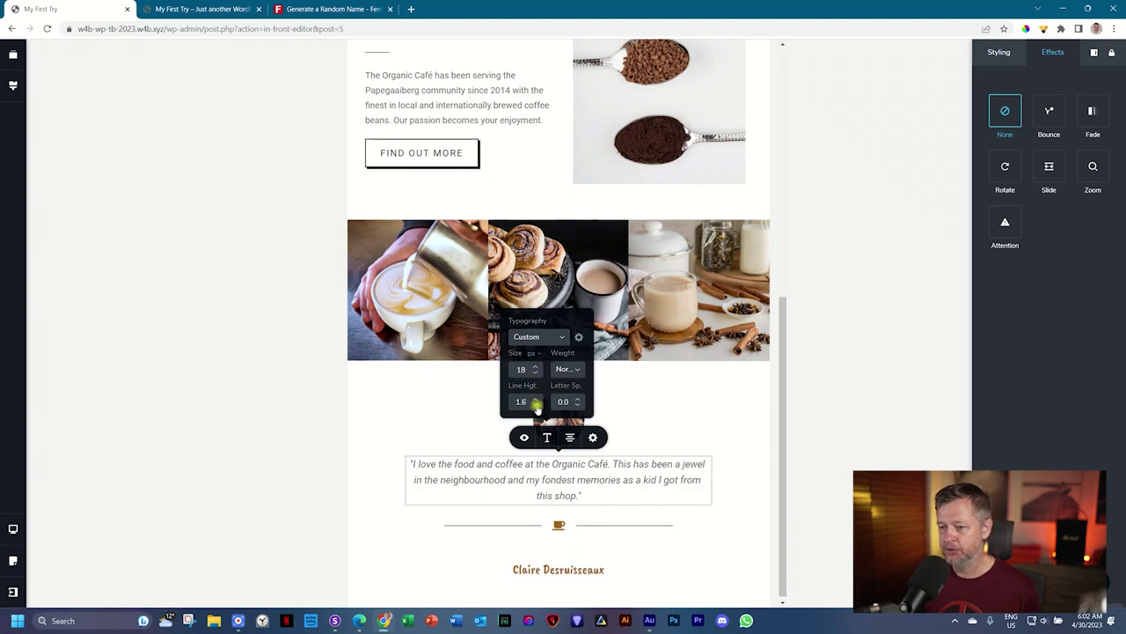
pyautogui.click(729, 428)
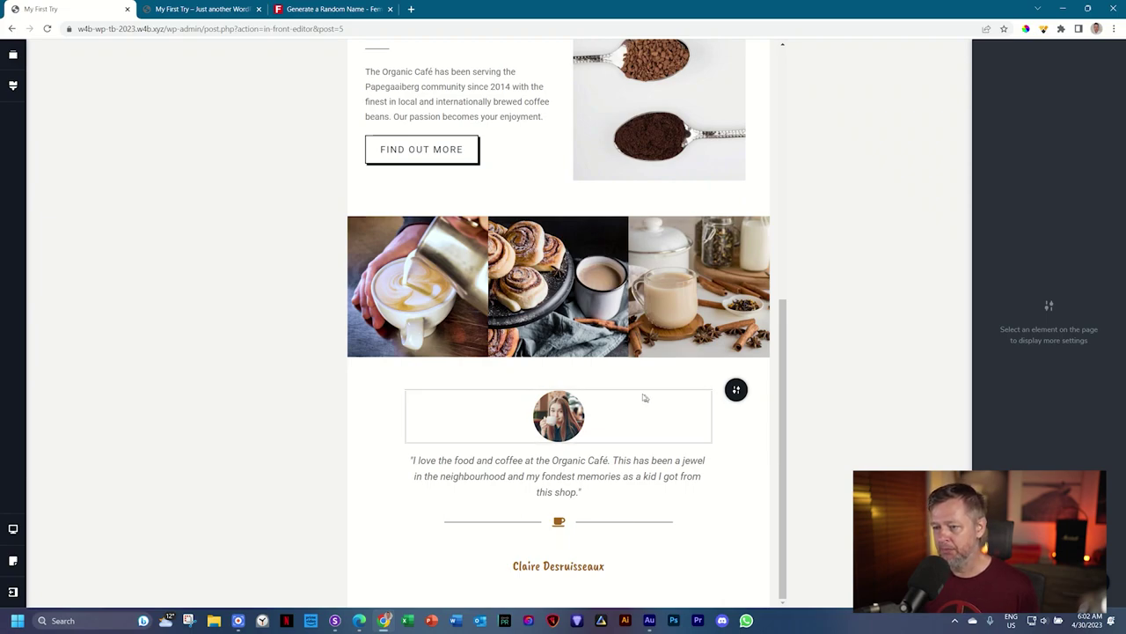
# Add a little space above the testimonial photo and set the testimonial block's width to 85% in tablet view.
pyautogui.moveTo(609, 372); pyautogui.dragTo(612, 377)
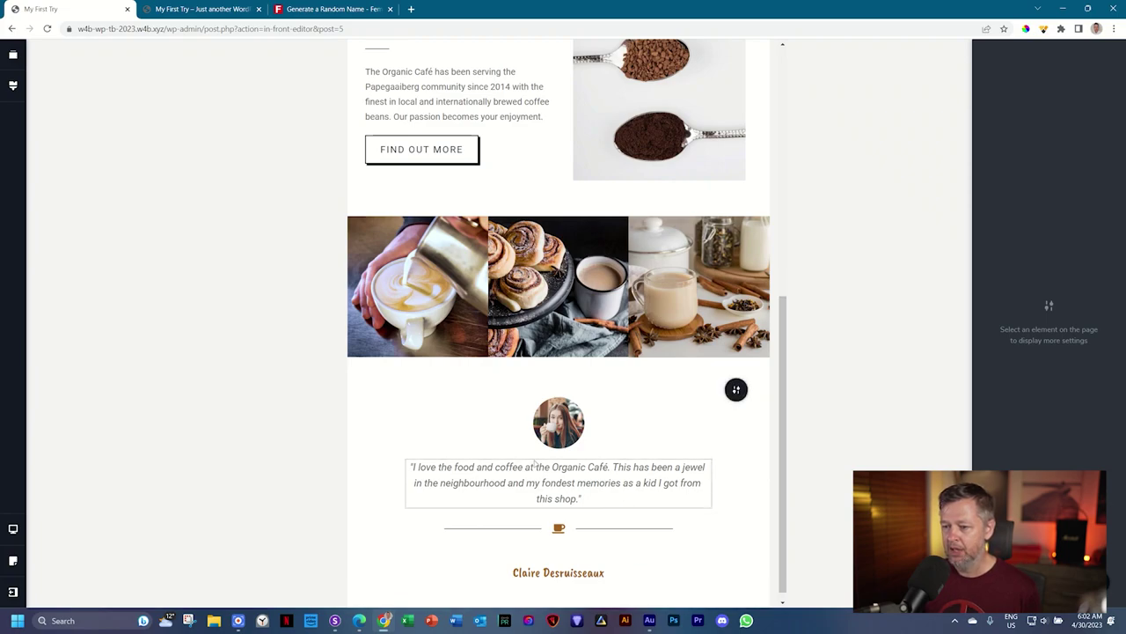
pyautogui.click(736, 390)
pyautogui.click(734, 390)
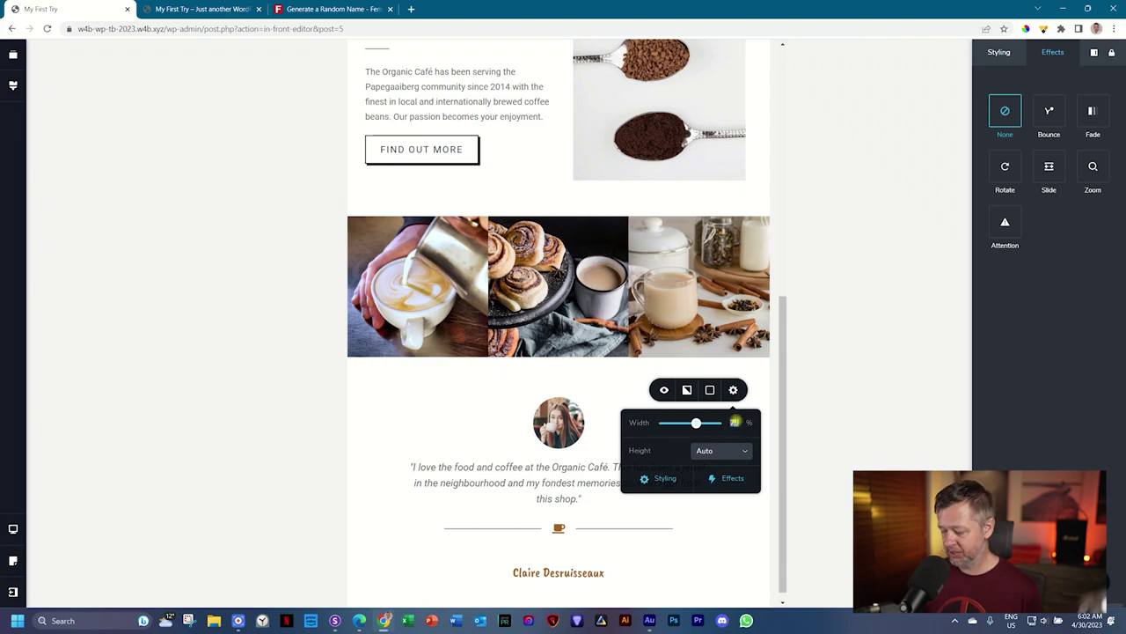
pyautogui.doubleClick(735, 422)
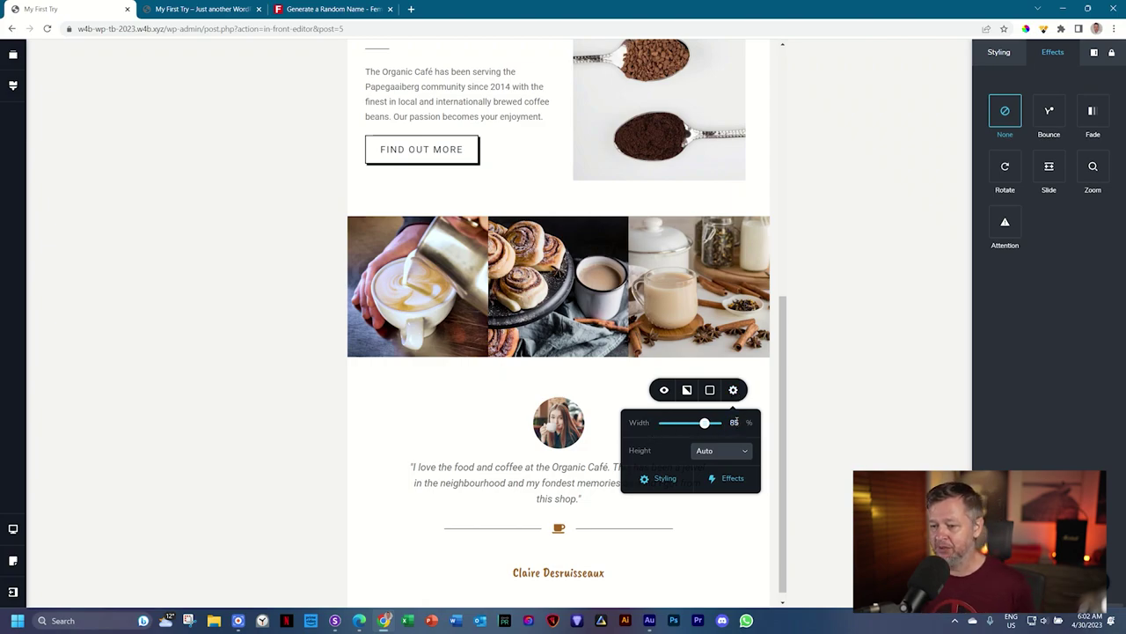
pyautogui.click(755, 388)
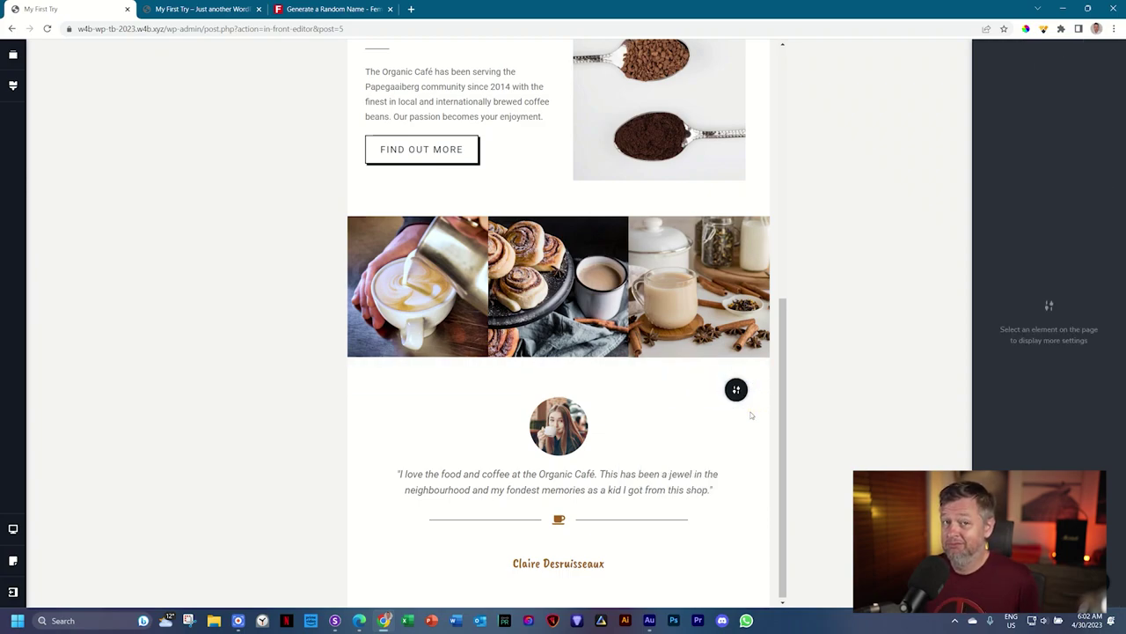
# Shrink the circular testimonial photo slightly in tablet view.
pyautogui.click(560, 432)
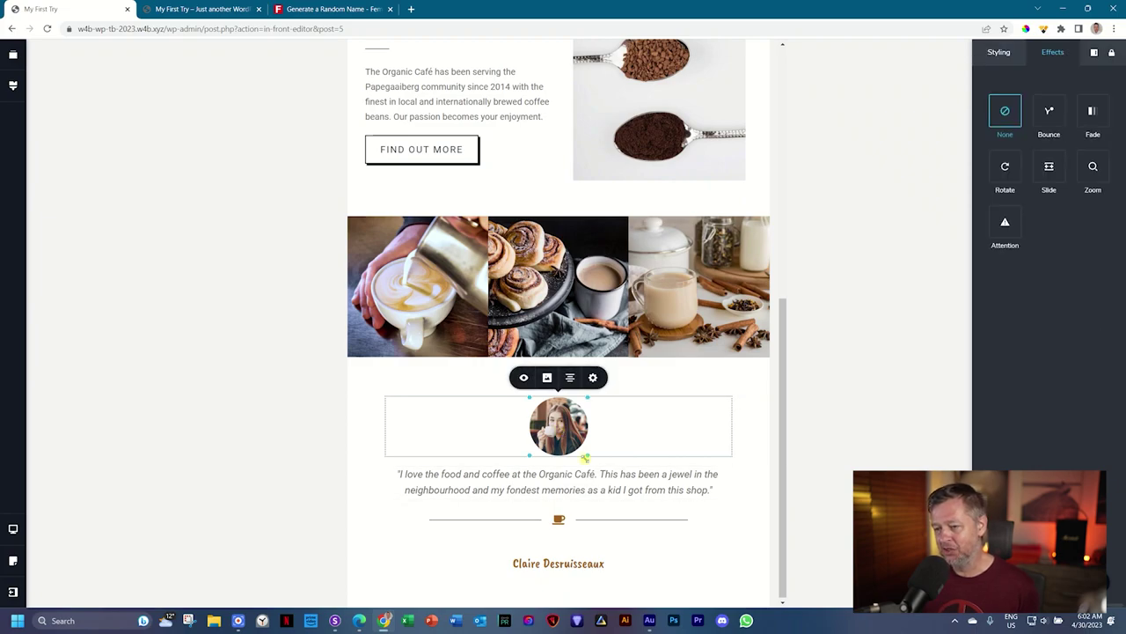
pyautogui.moveTo(585, 458); pyautogui.dragTo(582, 452)
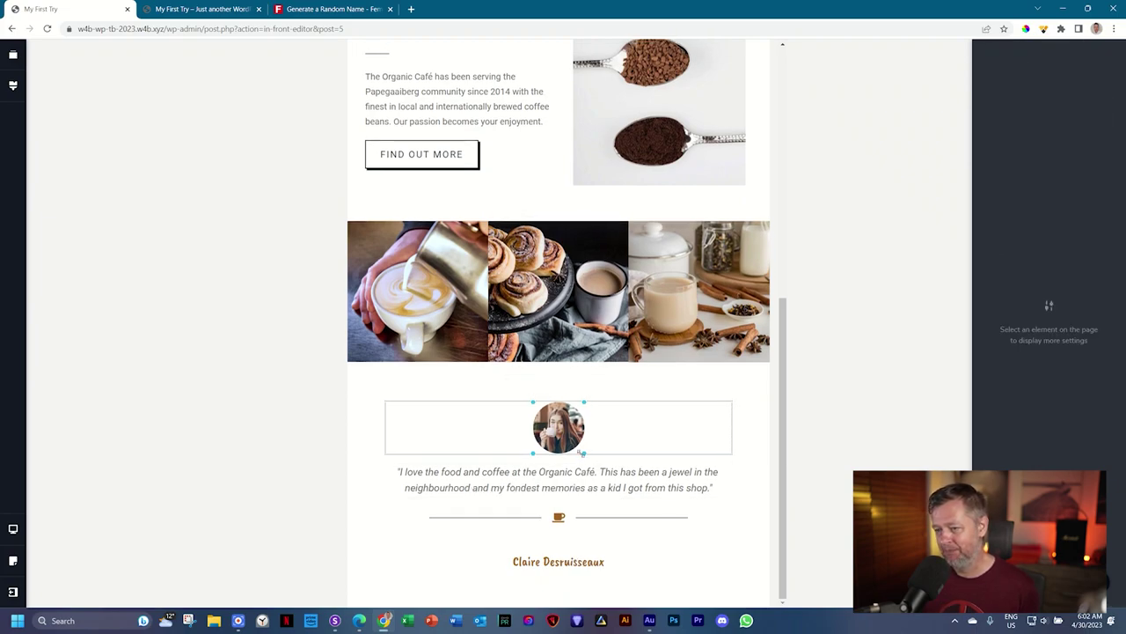
pyautogui.click(748, 434)
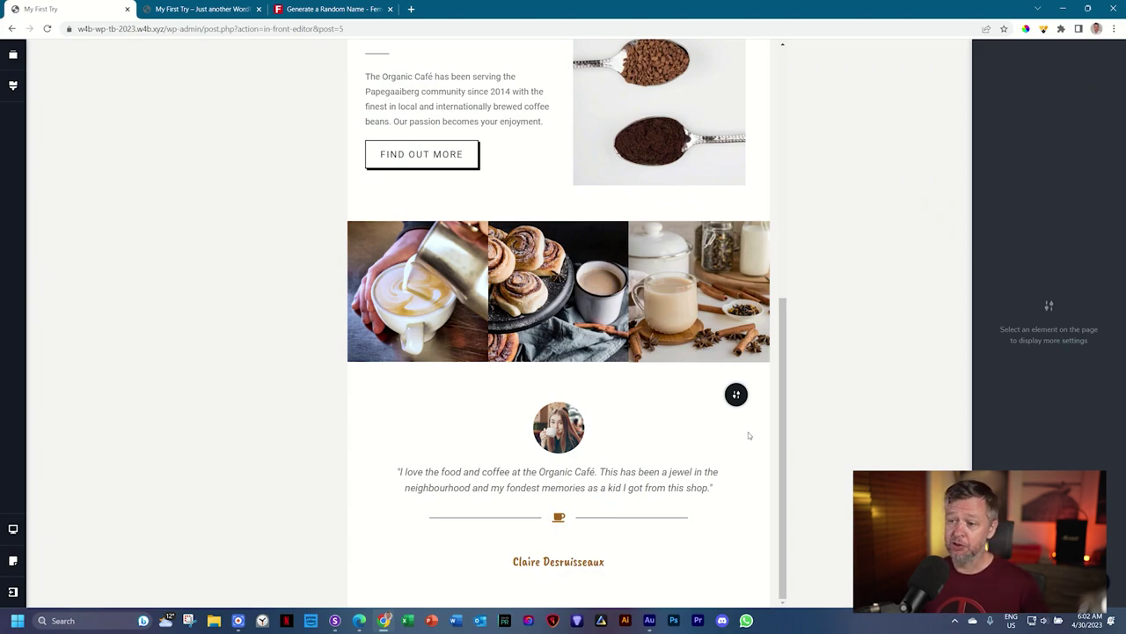
# Switch the page to mobile view and set the testimonial block's width to 100%.
pyautogui.hotkey('ctrl', 'shift', 'm')
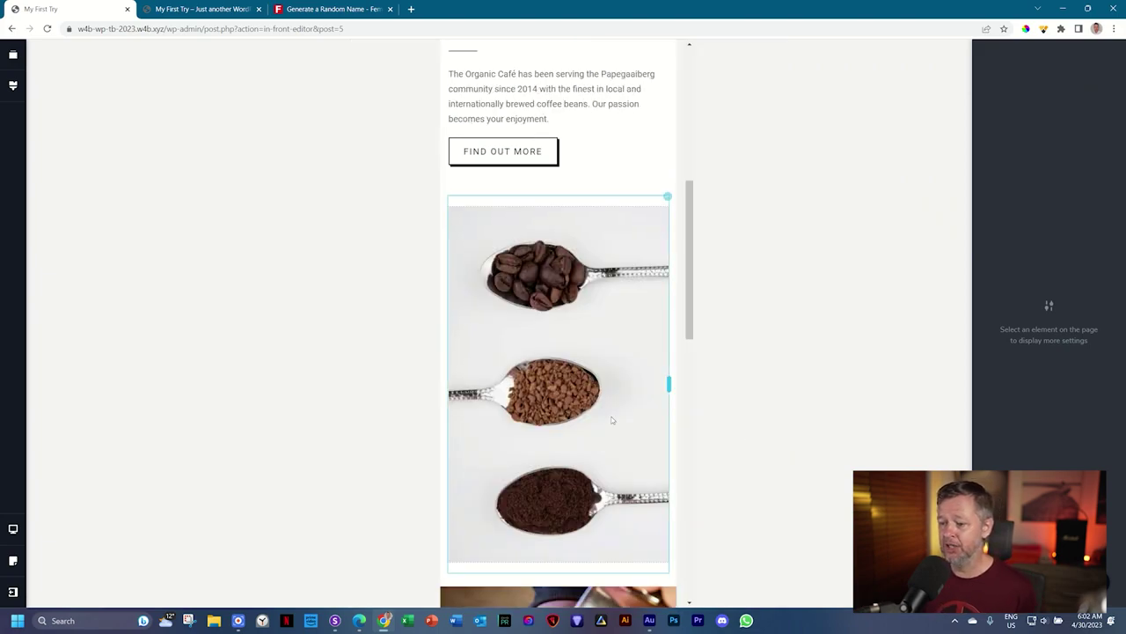
pyautogui.scroll(-10, 611, 419)
pyautogui.moveTo(664, 508)
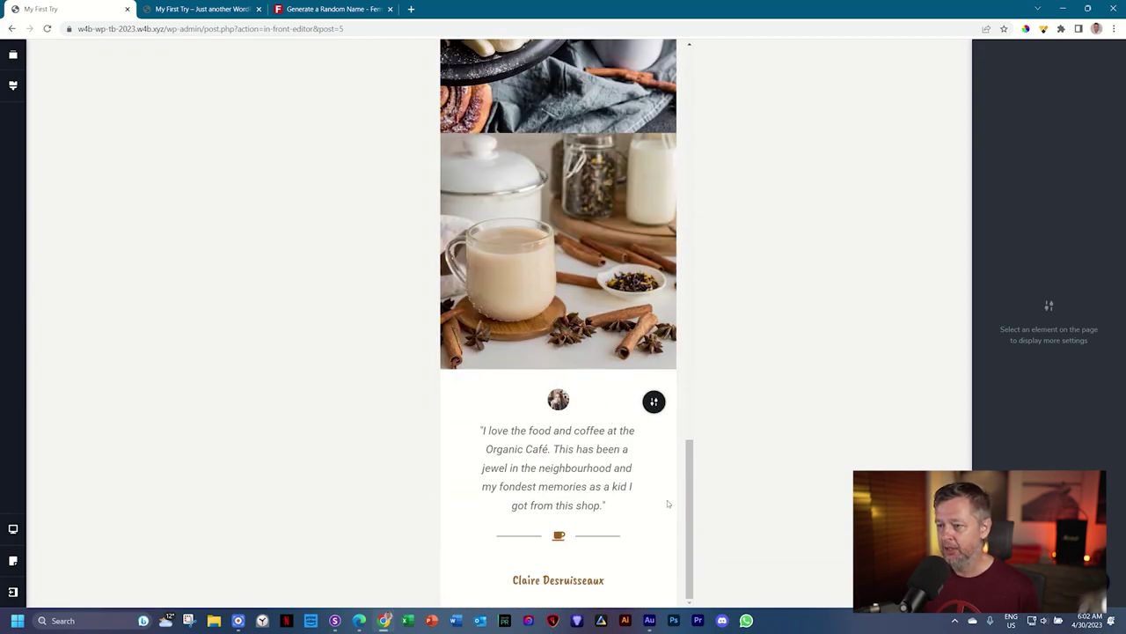
pyautogui.click(655, 403)
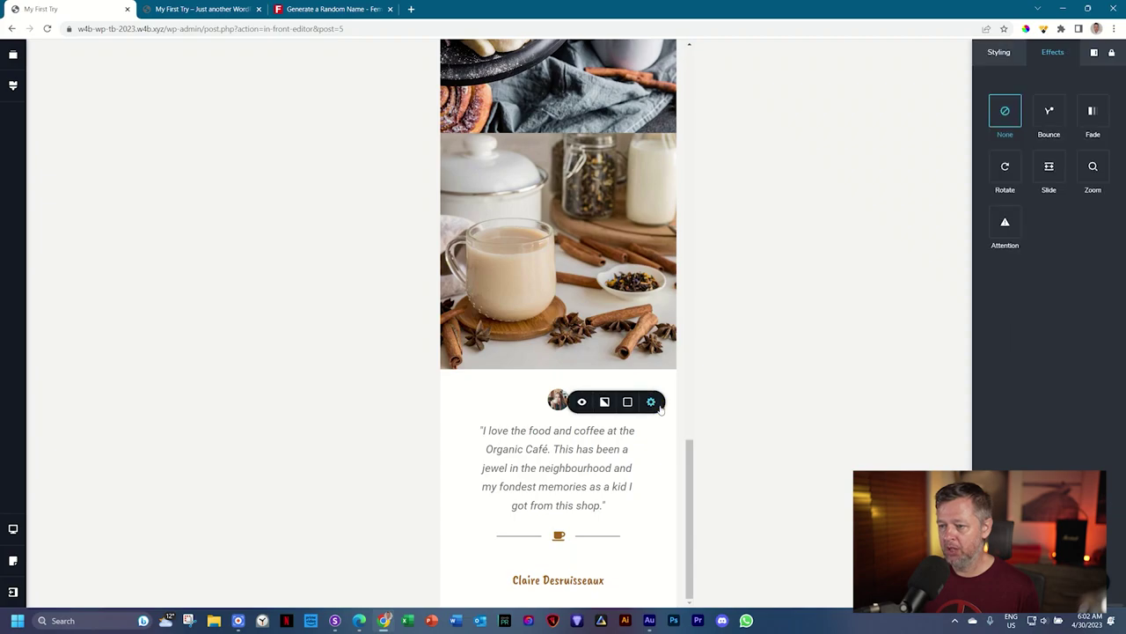
pyautogui.click(653, 402)
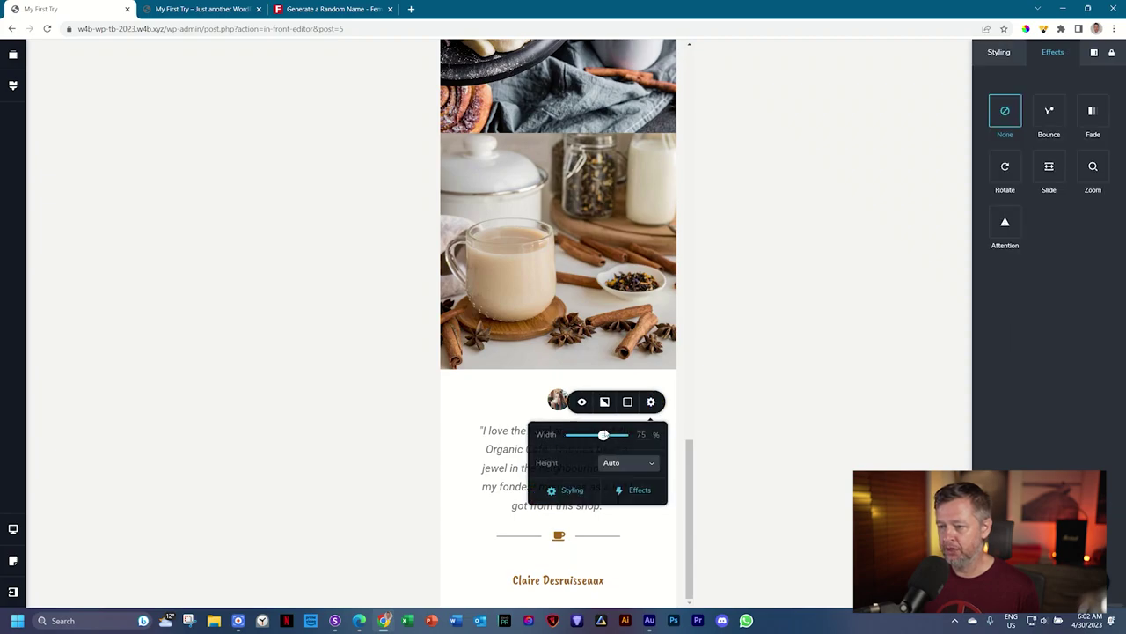
pyautogui.moveTo(604, 434); pyautogui.dragTo(645, 433)
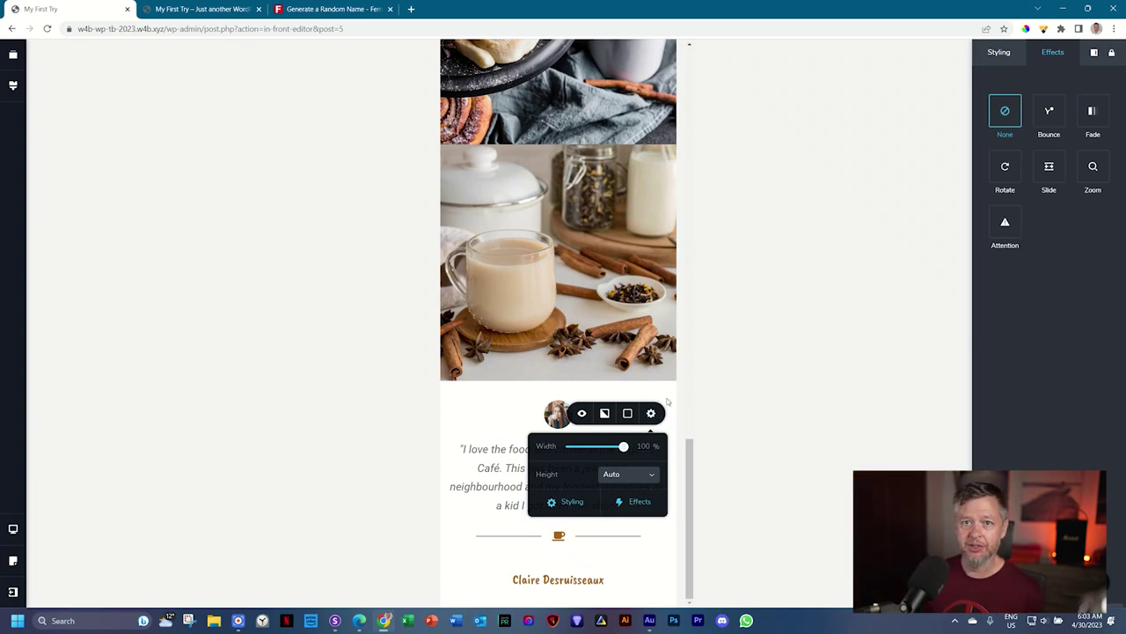
# Enlarge the circular testimonial photo to about twice its size in mobile view.
pyautogui.click(544, 416)
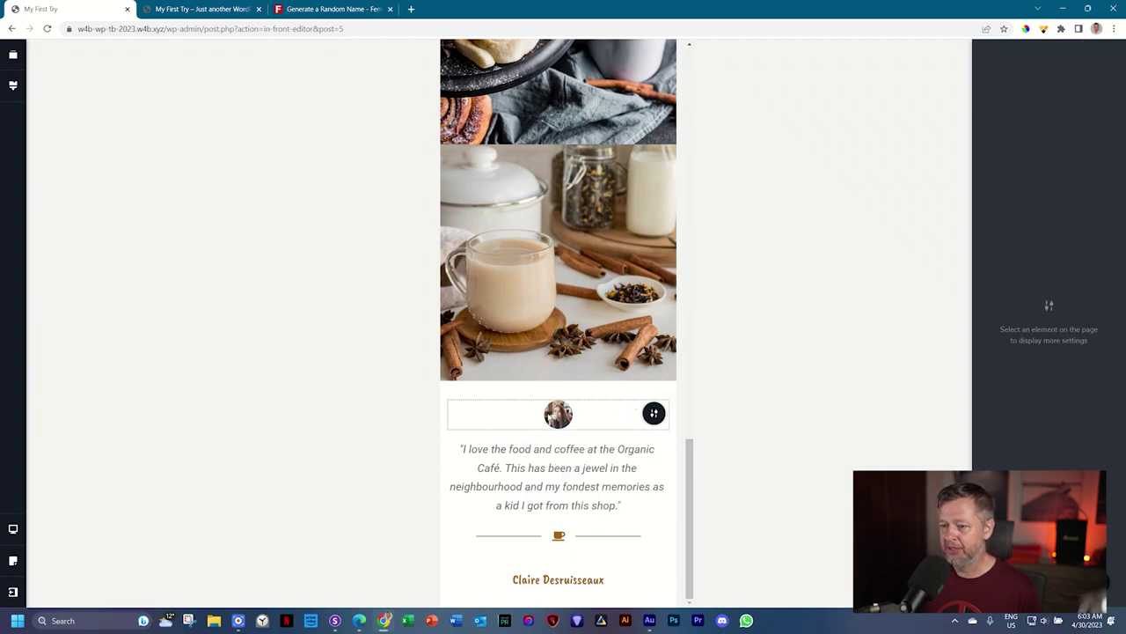
pyautogui.click(549, 414)
pyautogui.moveTo(572, 428); pyautogui.dragTo(589, 454)
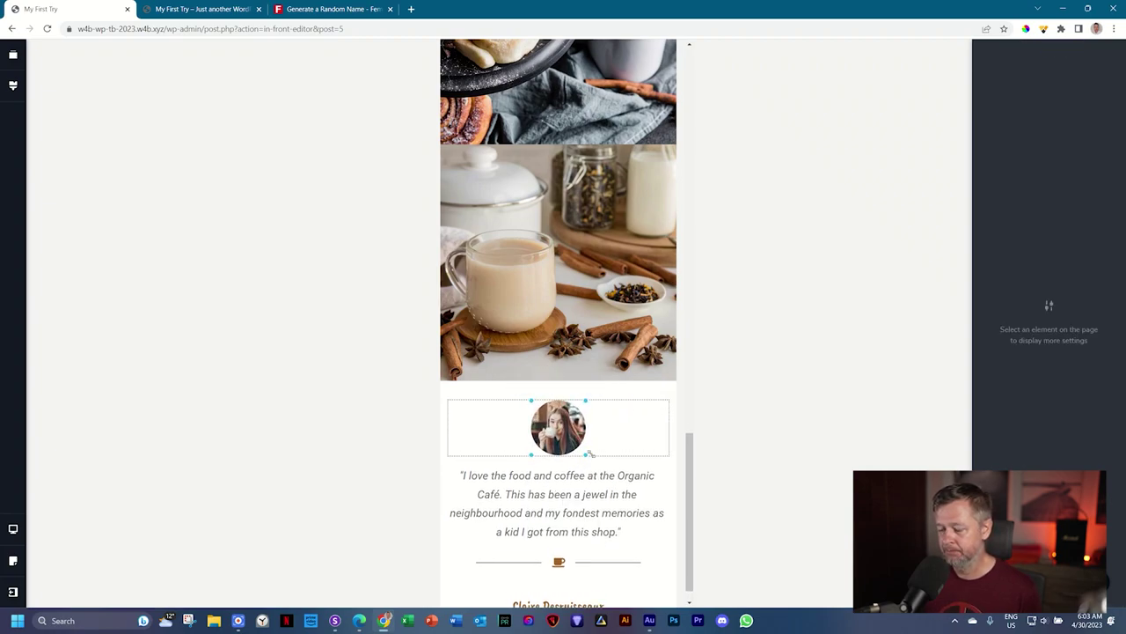
# Set the testimonial quote's font size to 16 px and reduce its line height by one increment in mobile view.
pyautogui.click(575, 488)
pyautogui.click(546, 446)
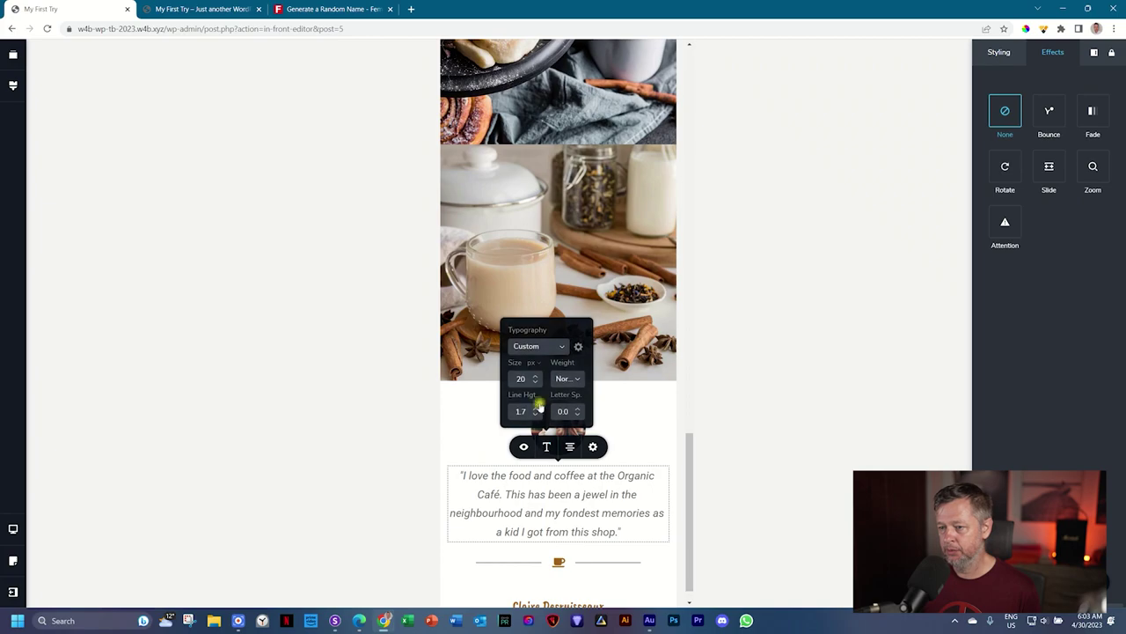
pyautogui.click(535, 382)
pyautogui.click(535, 382)
pyautogui.click(535, 381)
pyautogui.click(535, 382)
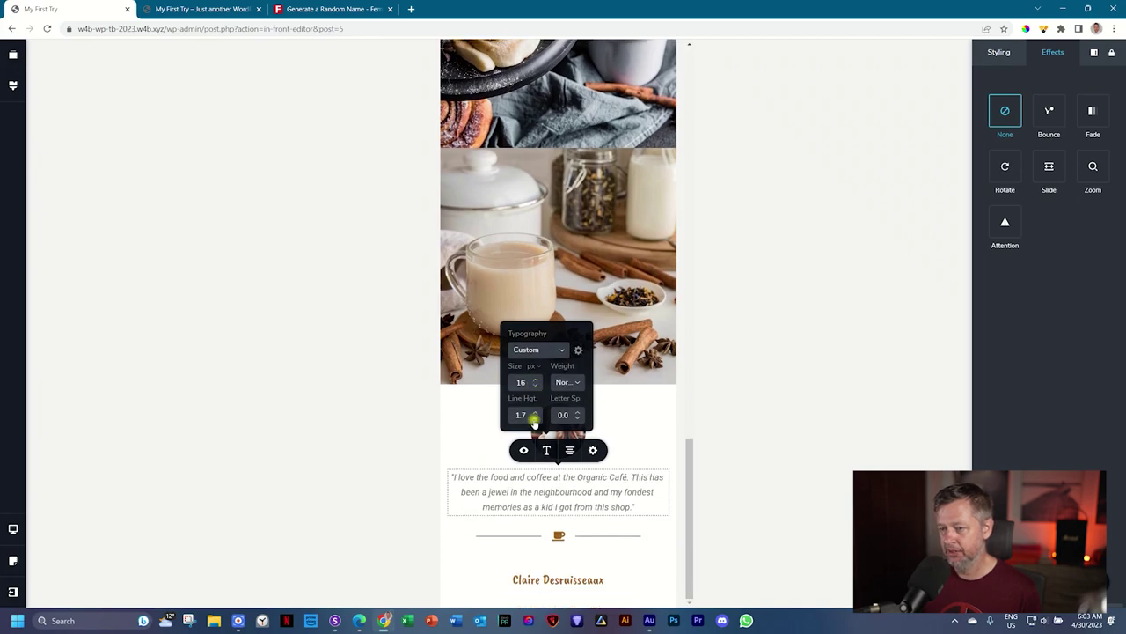
pyautogui.click(534, 420)
pyautogui.click(643, 448)
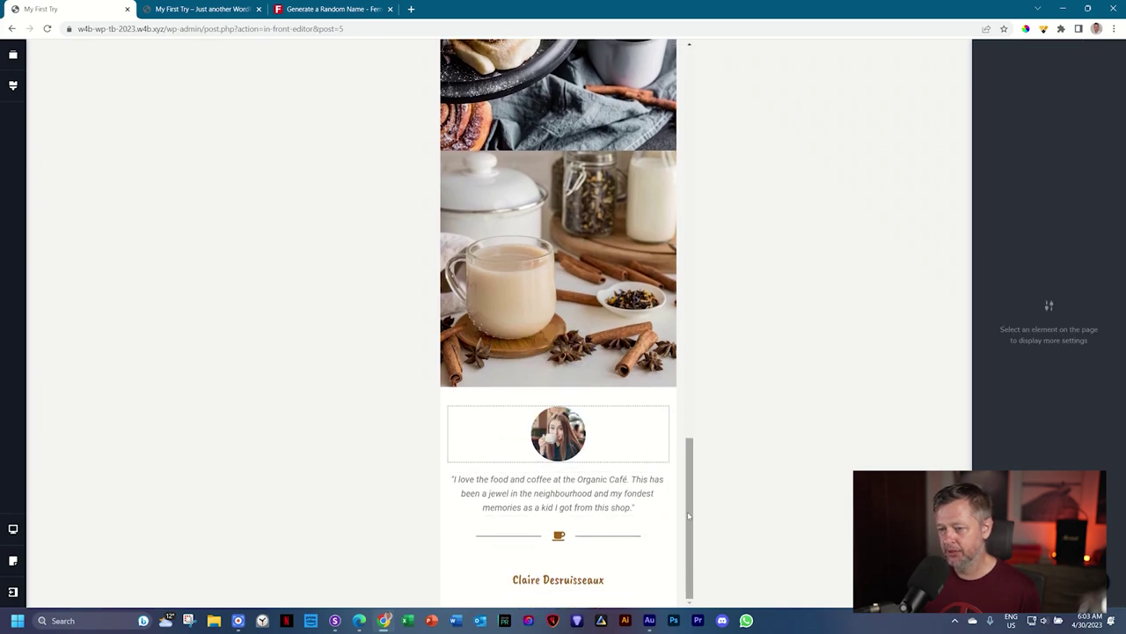
# Hide the spacer above the customer name in mobile view and increase the testimonial block's top and bottom padding.
pyautogui.click(616, 553)
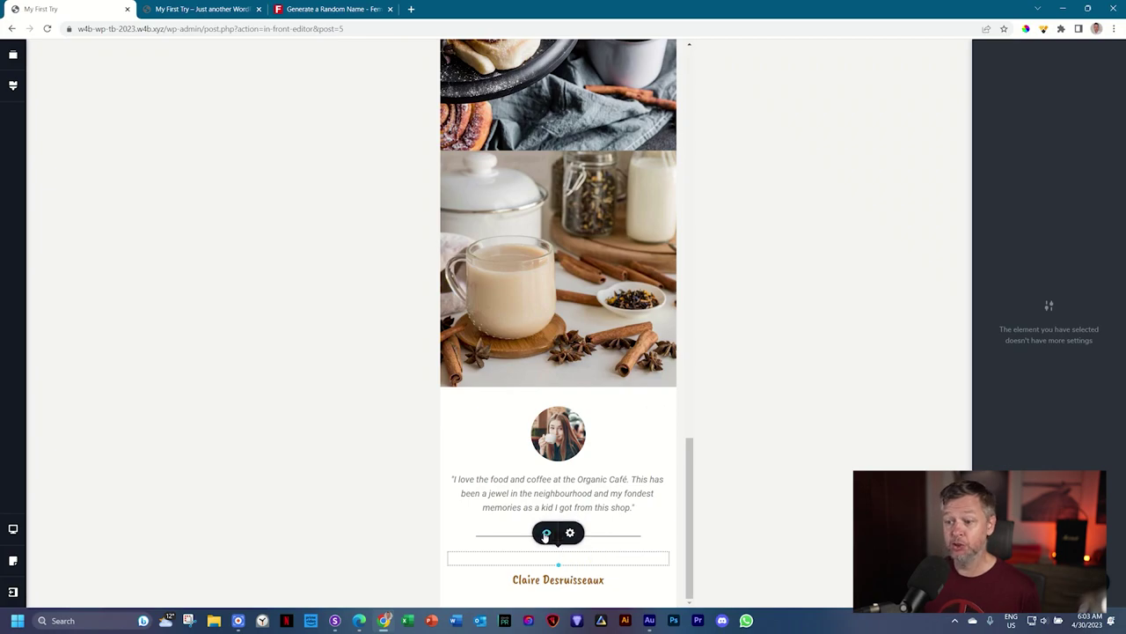
pyautogui.click(546, 534)
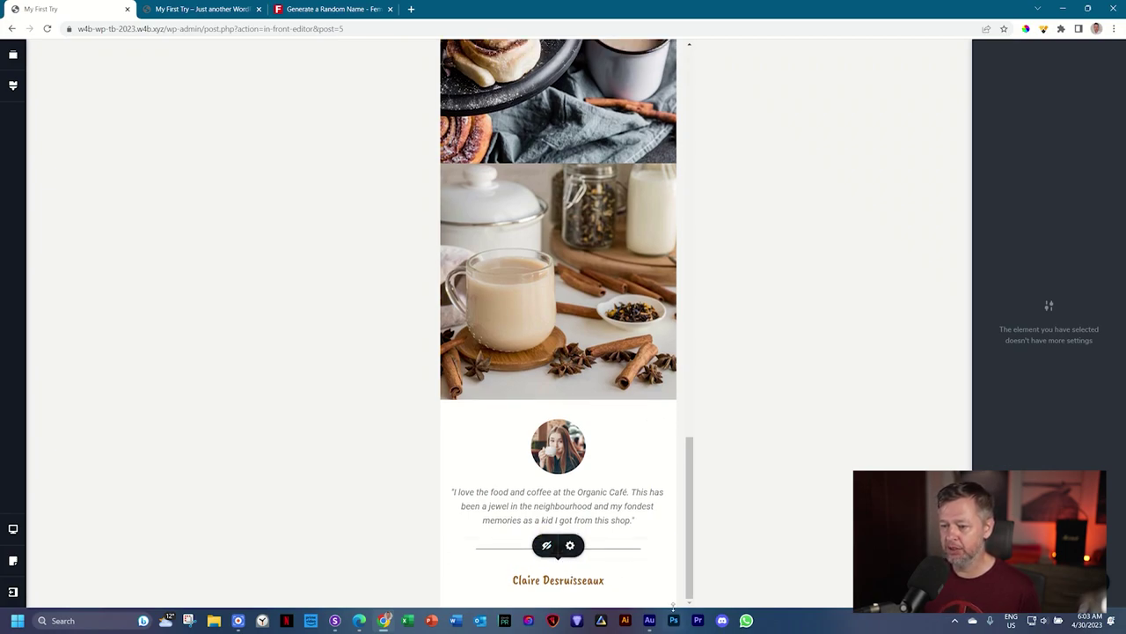
pyautogui.click(605, 412)
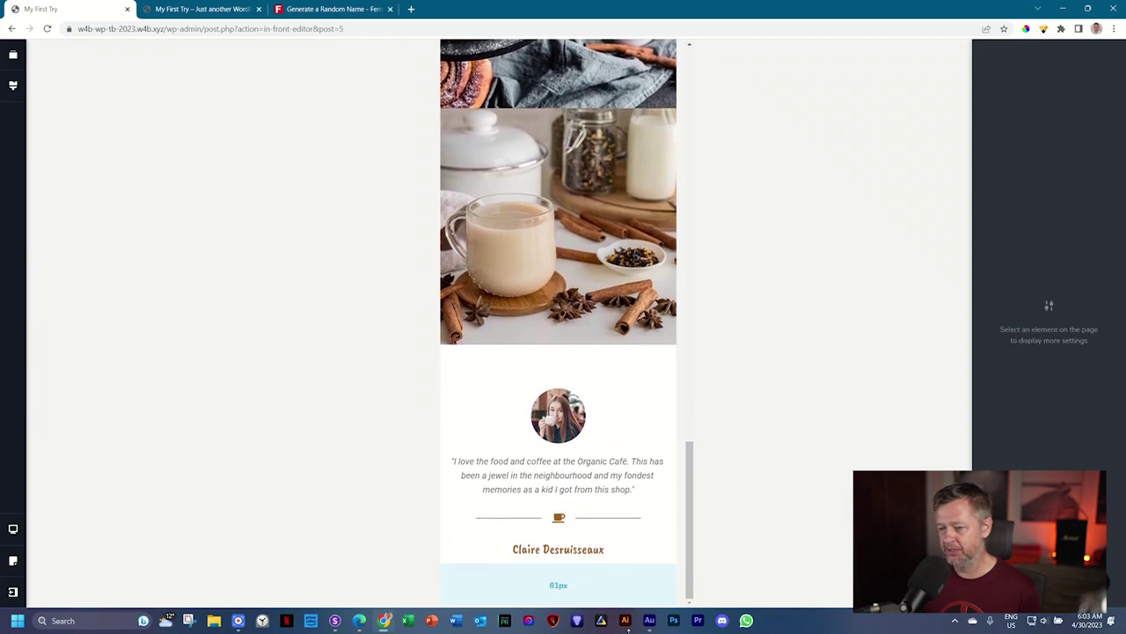
pyautogui.moveTo(608, 360); pyautogui.dragTo(609, 405)
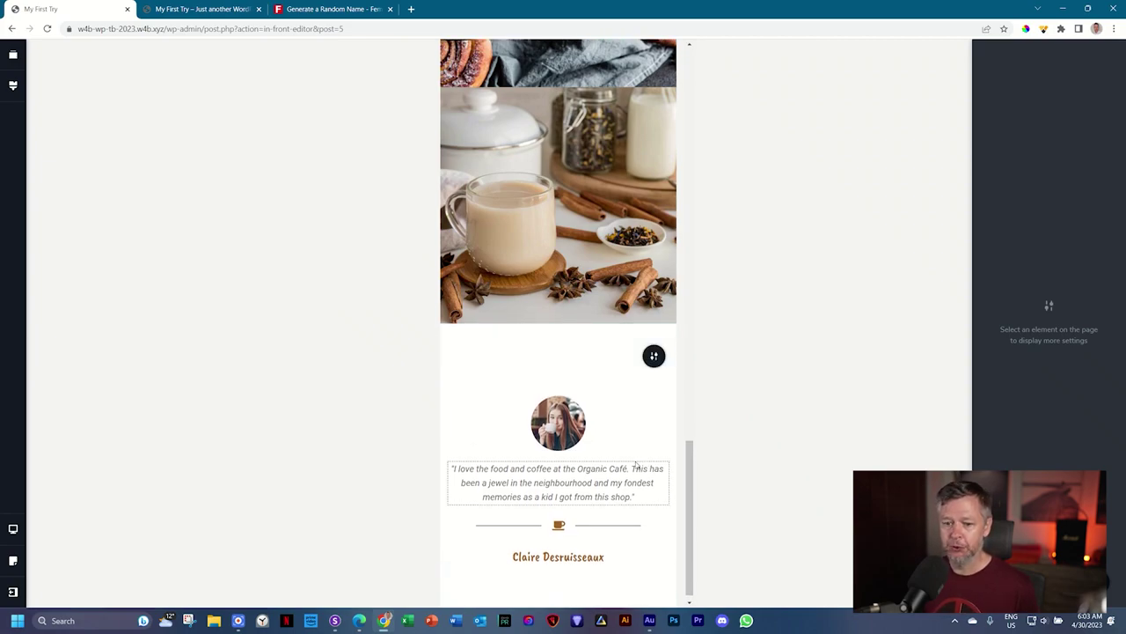
# Return the page to desktop view and turn the testimonial block into a slider.
pyautogui.click(13, 528)
pyautogui.click(60, 501)
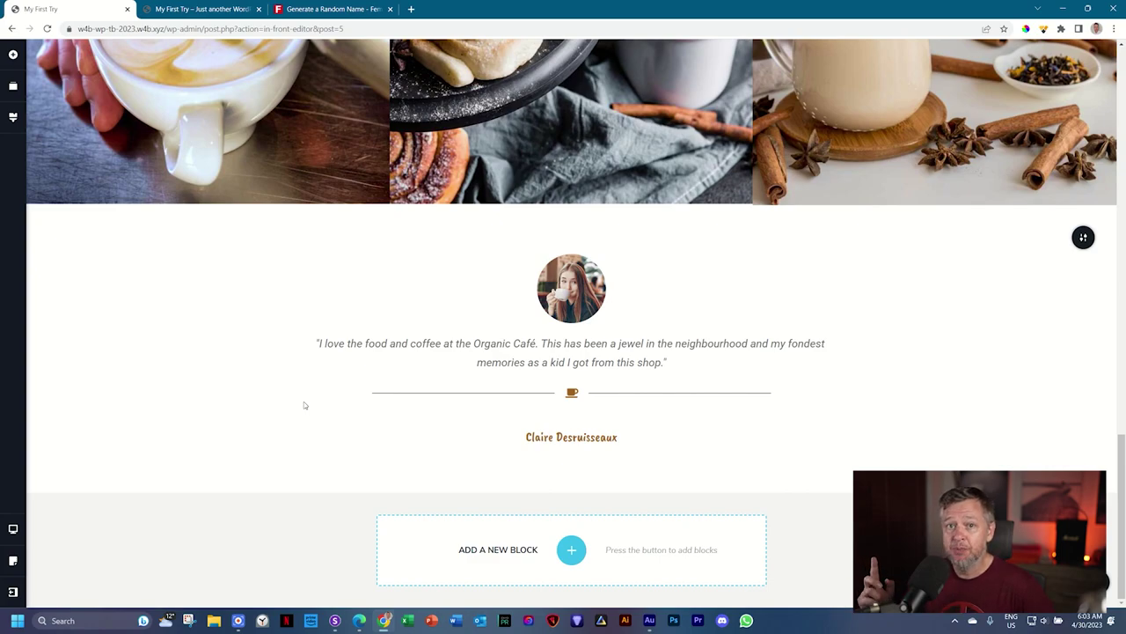
pyautogui.click(1083, 238)
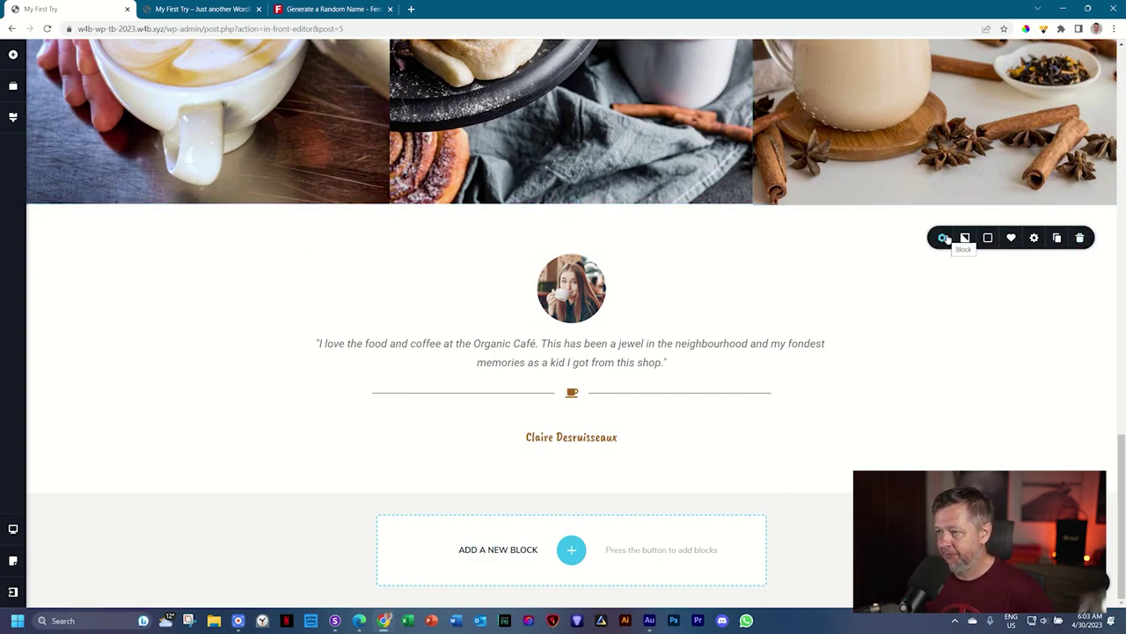
pyautogui.click(944, 237)
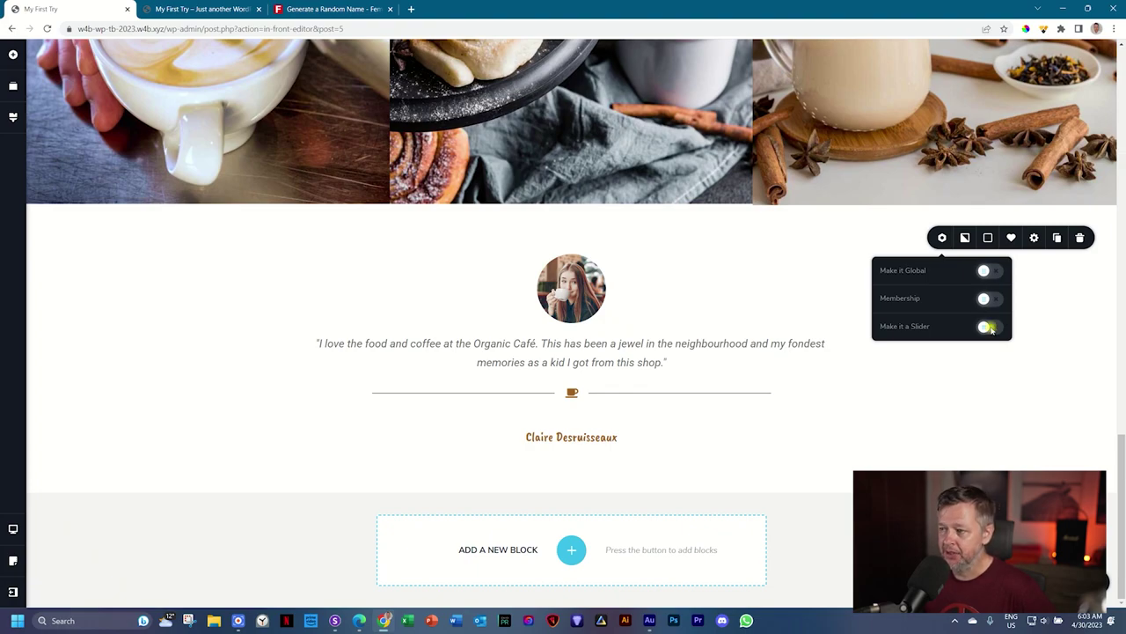
pyautogui.click(986, 326)
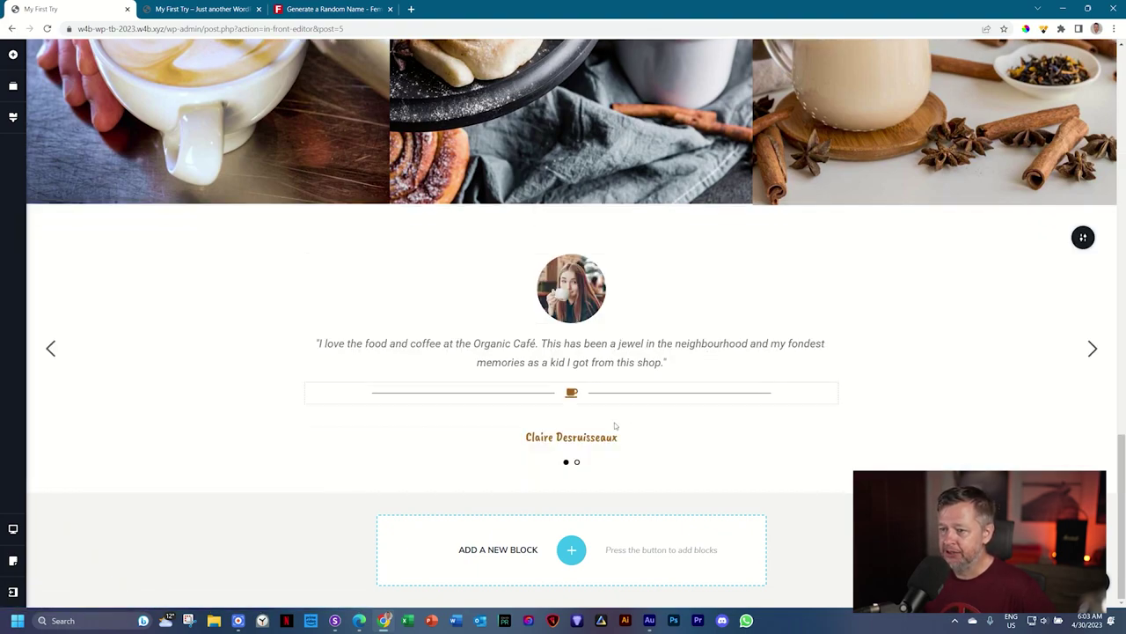
# Test the testimonial slider by switching between its two slides with the dots and arrows.
pyautogui.click(577, 463)
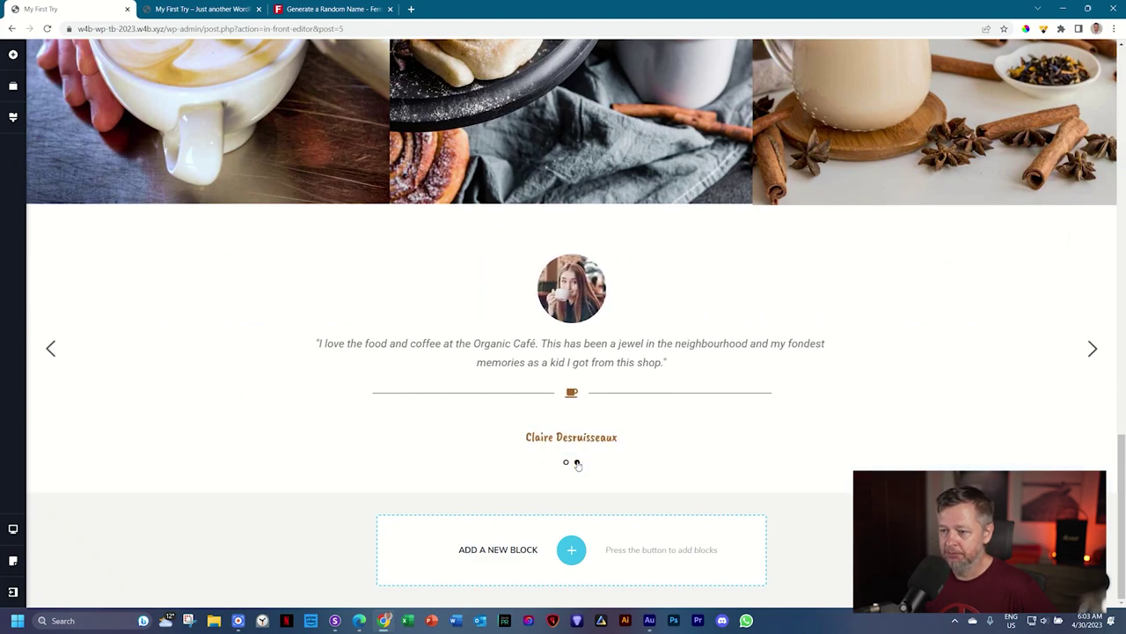
pyautogui.click(566, 463)
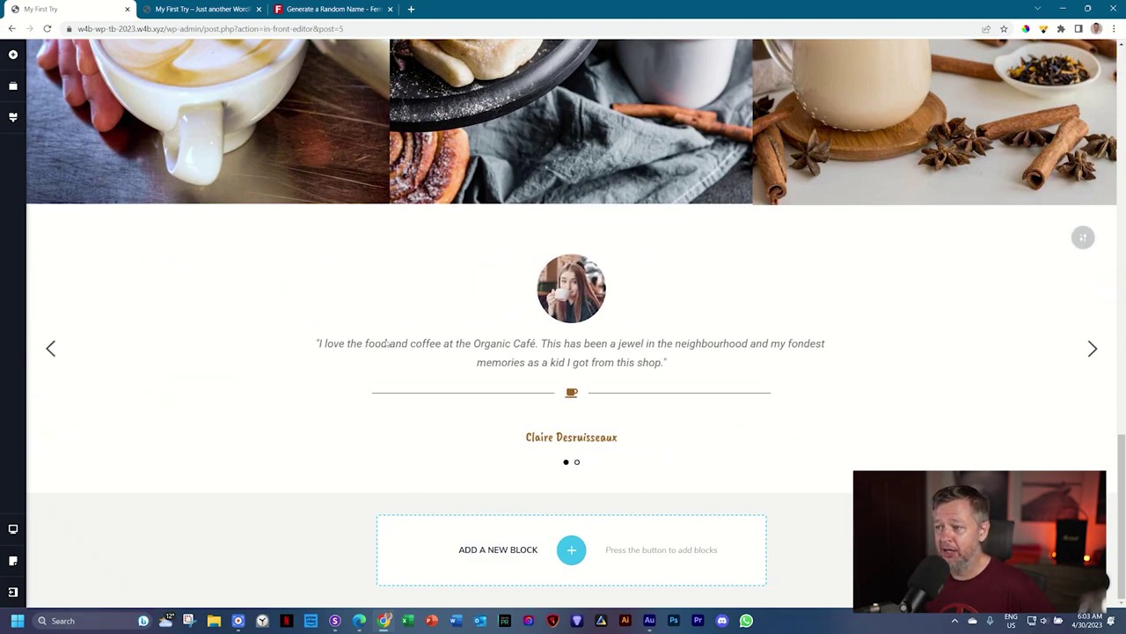
pyautogui.click(1092, 349)
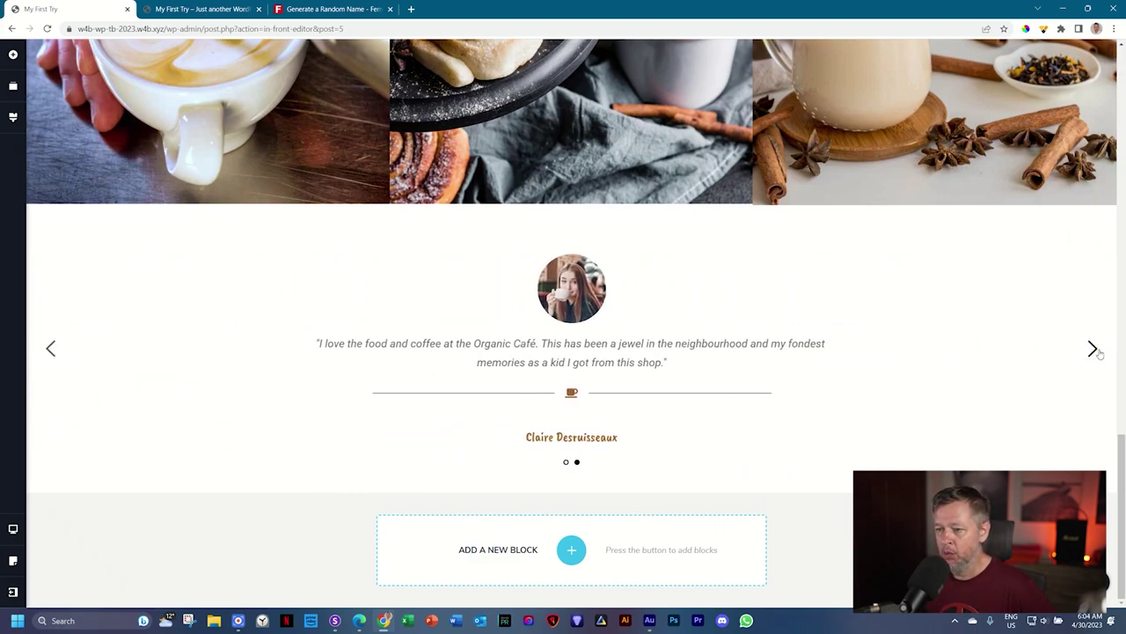
pyautogui.click(51, 348)
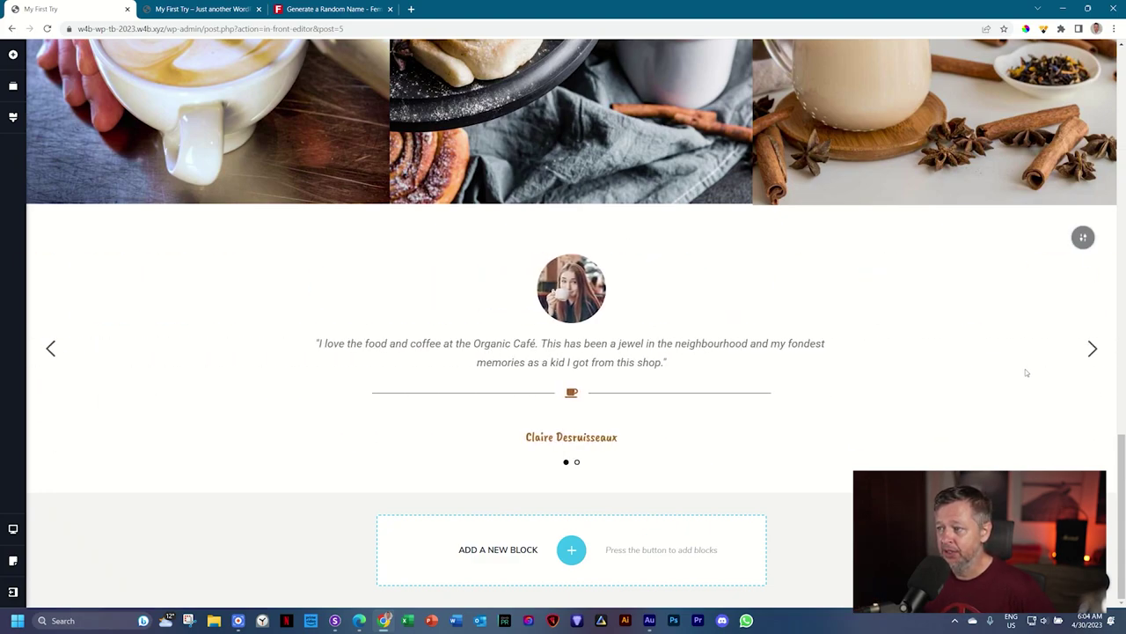
# Replace the circular photo on the second testimonial slide with 04-_-Testimonial-2.jpg from the media library.
pyautogui.click(1092, 349)
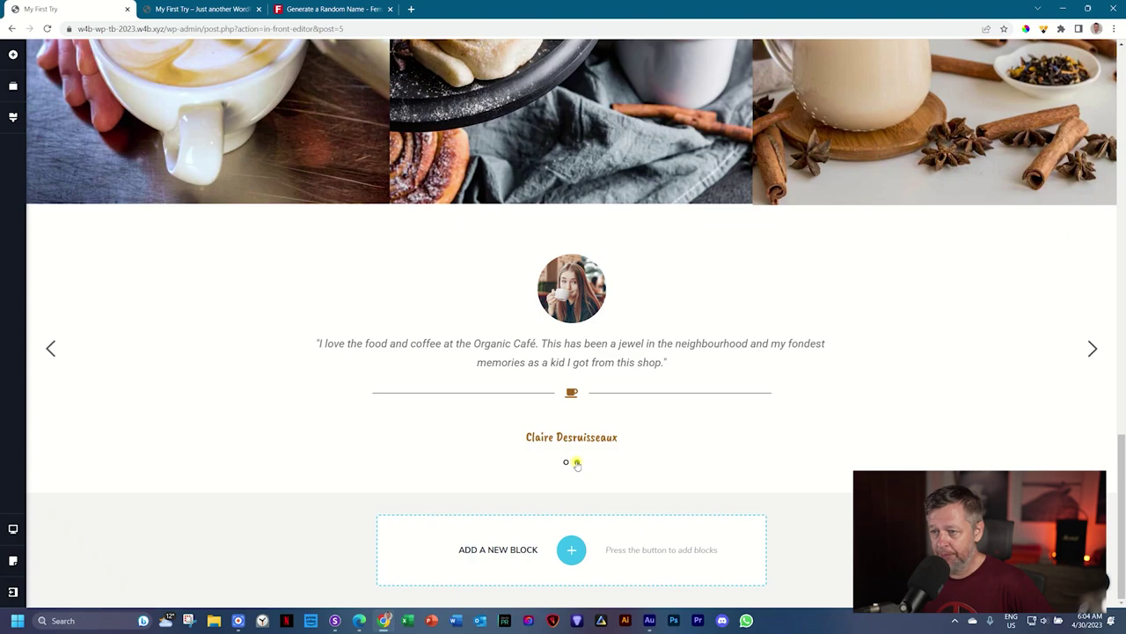
pyautogui.click(582, 283)
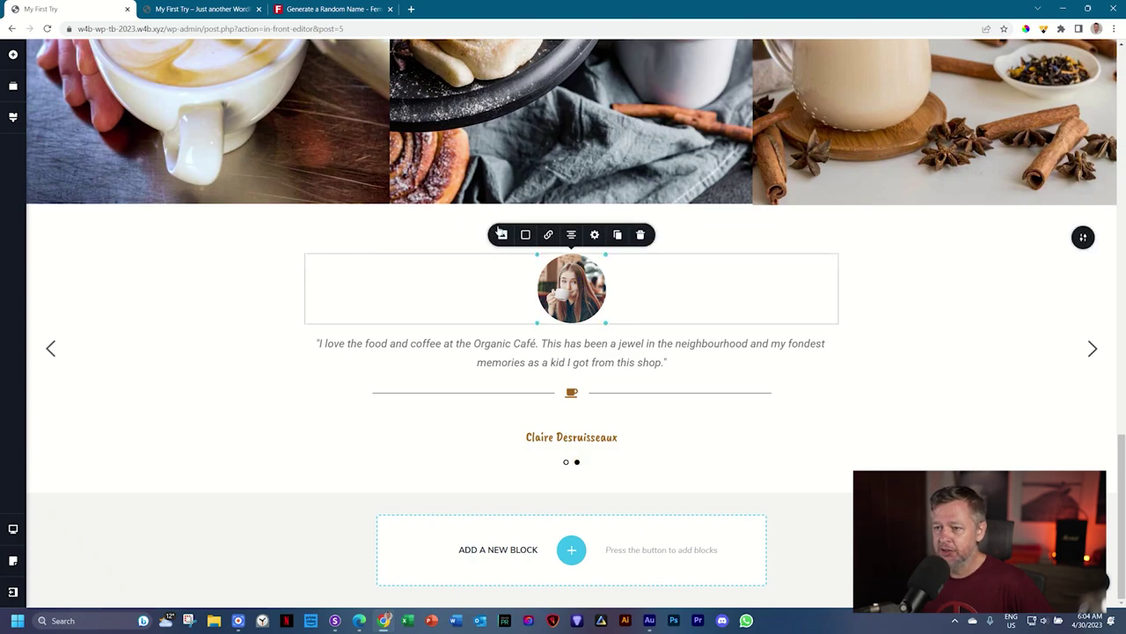
pyautogui.click(502, 234)
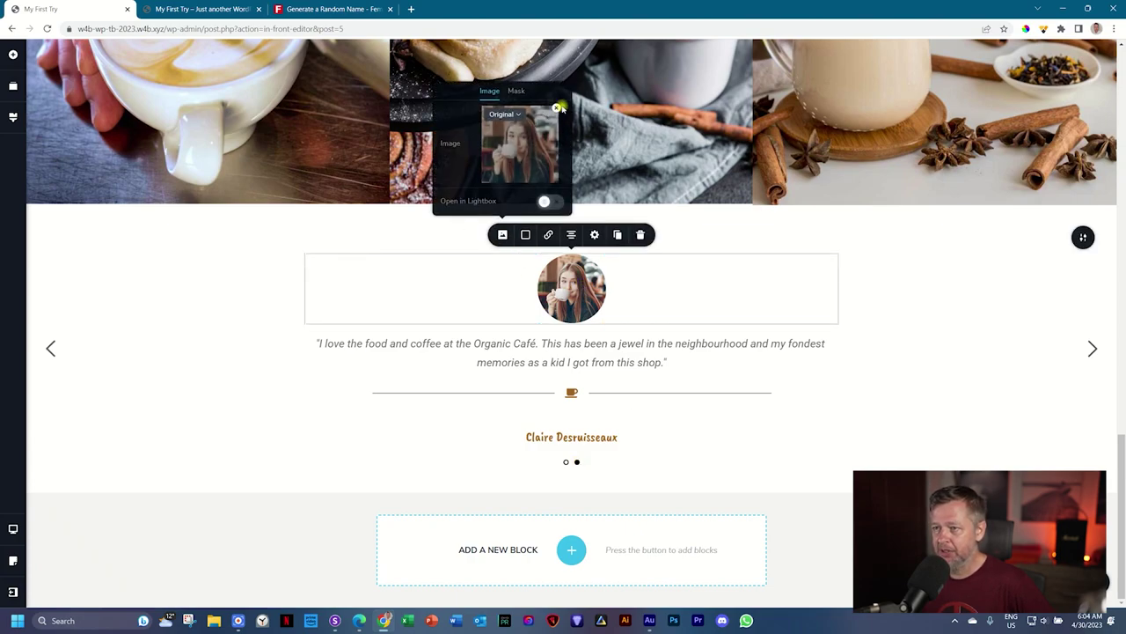
pyautogui.click(528, 152)
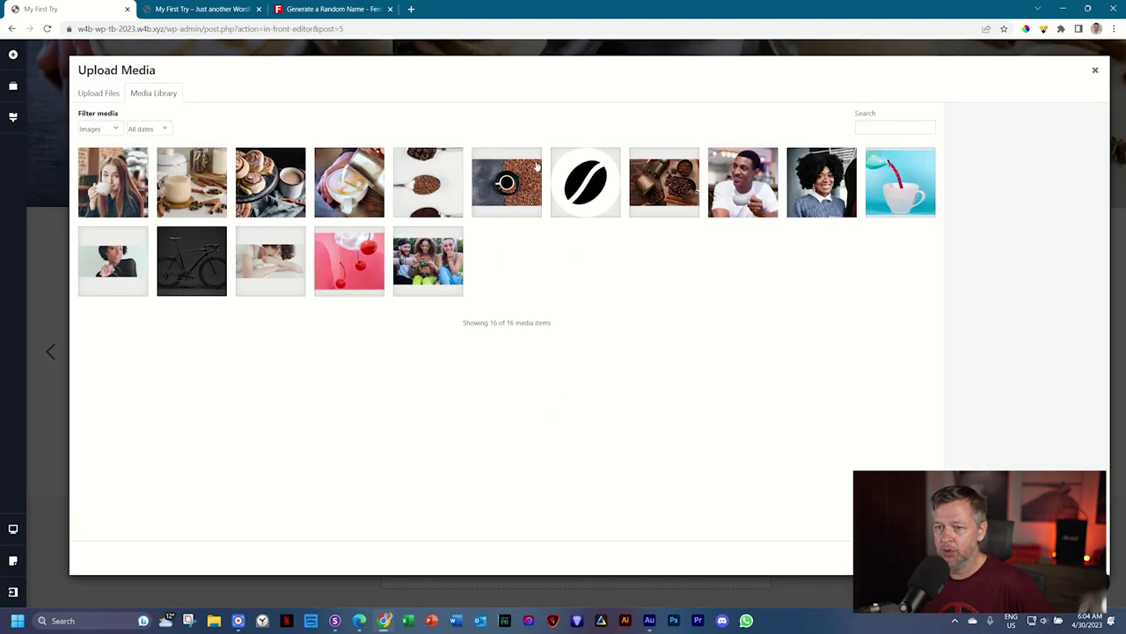
pyautogui.click(817, 173)
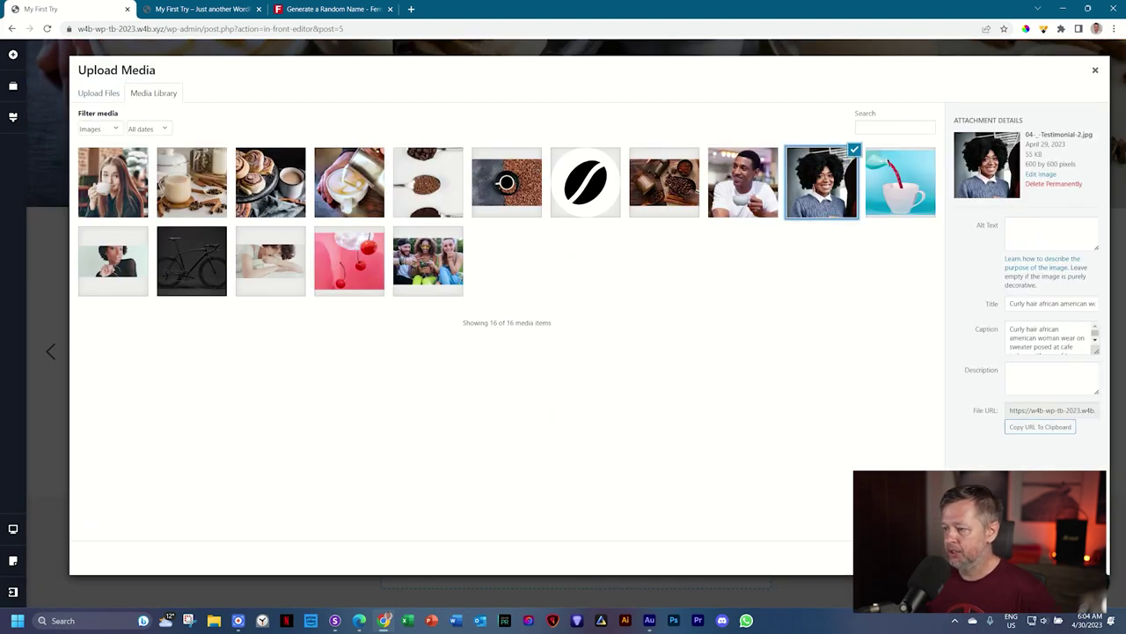
pyautogui.click(1061, 554)
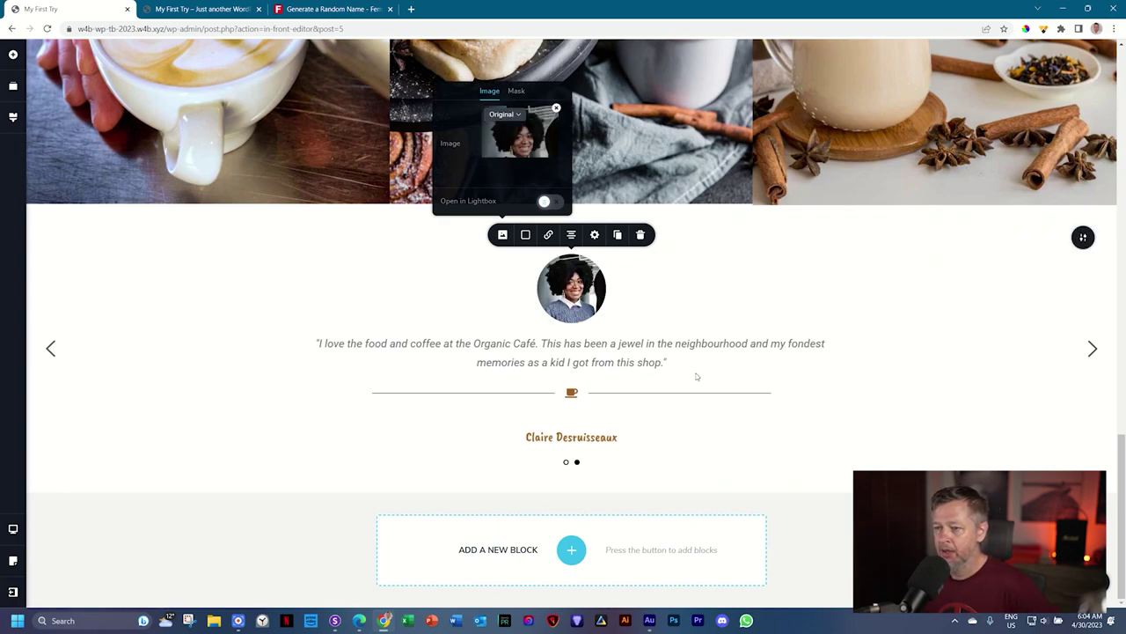
# Page through the testimonial slides in desktop view and check the slider in tablet view.
pyautogui.click(1093, 348)
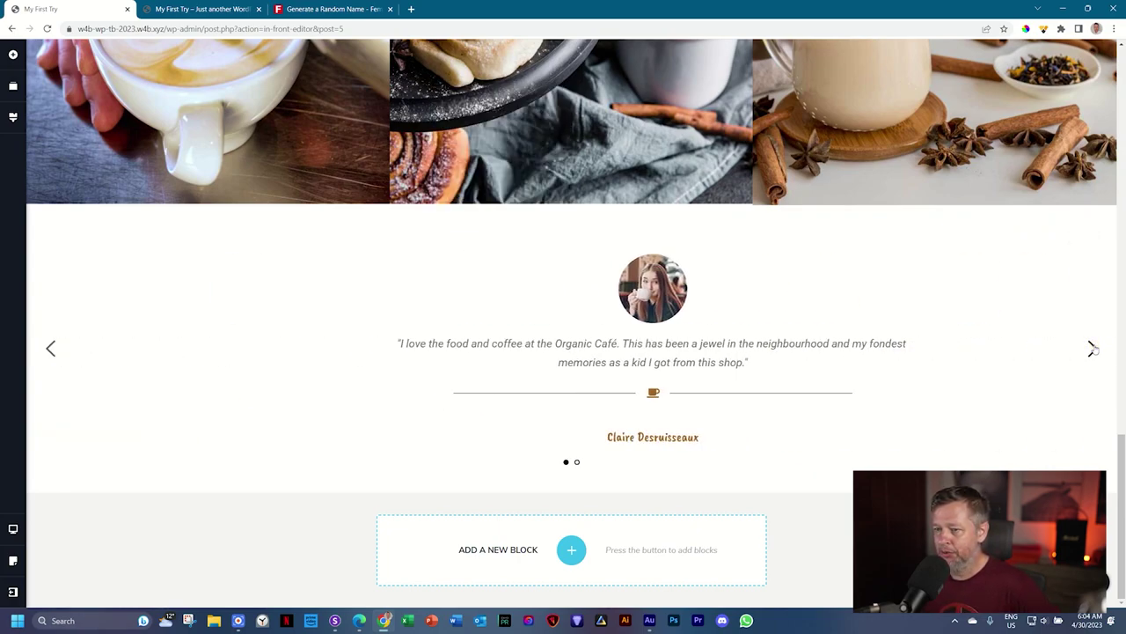
pyautogui.click(1093, 348)
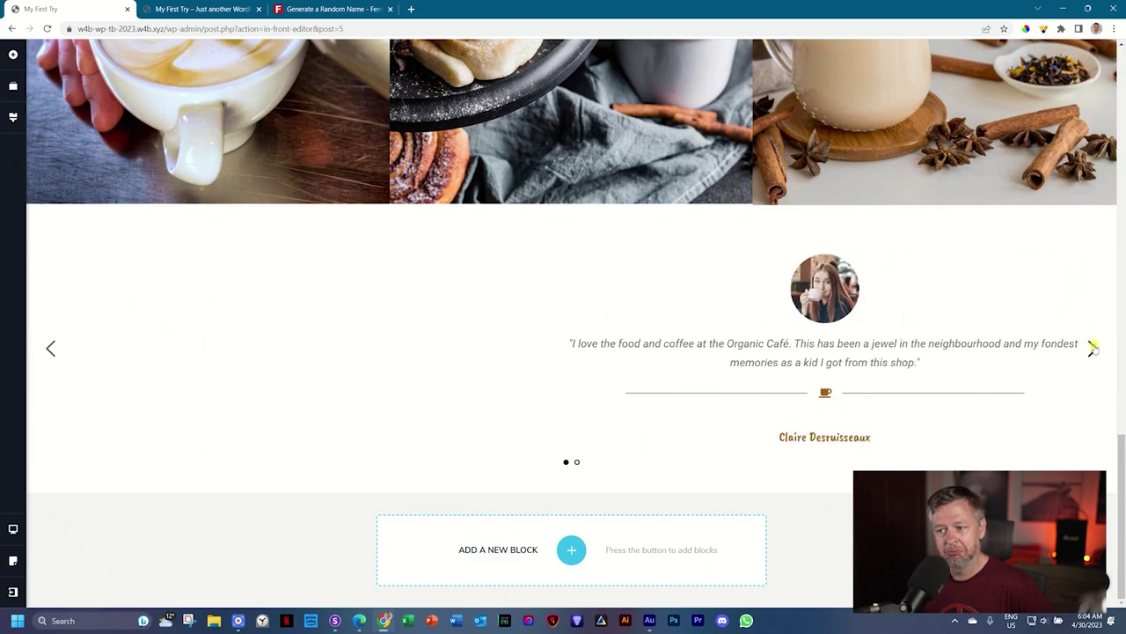
pyautogui.click(1093, 348)
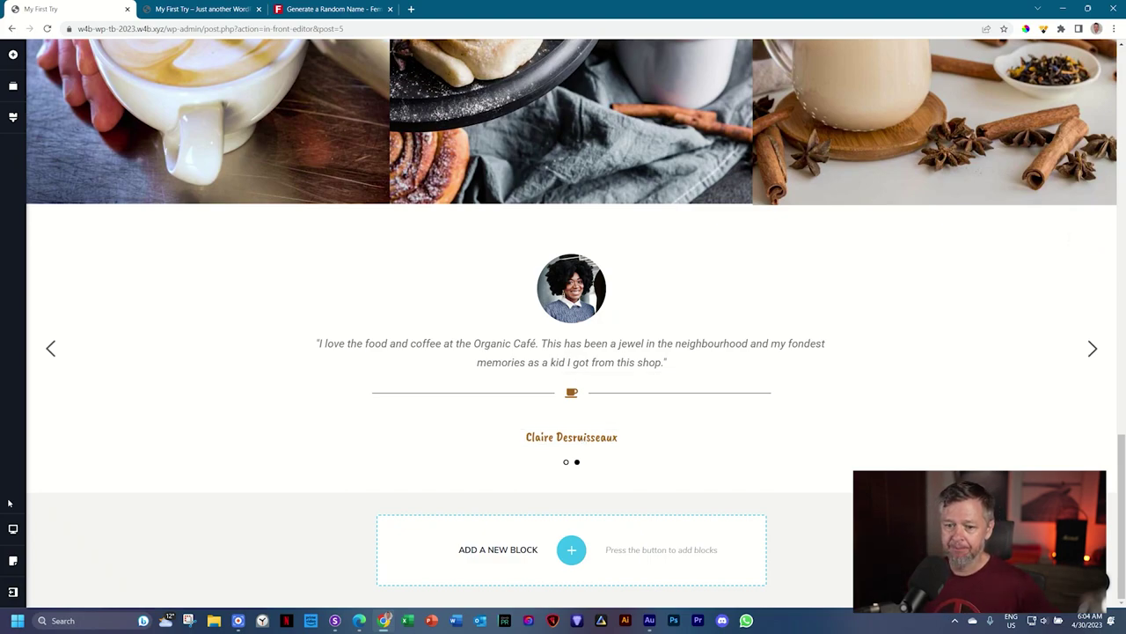
pyautogui.click(45, 531)
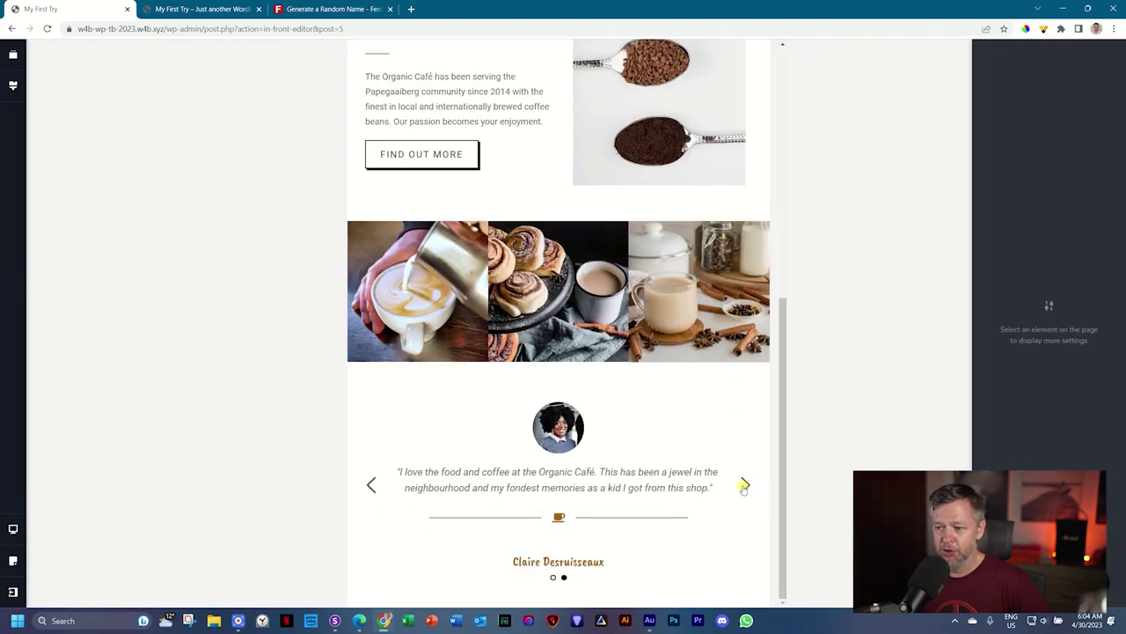
pyautogui.click(745, 486)
pyautogui.click(745, 486)
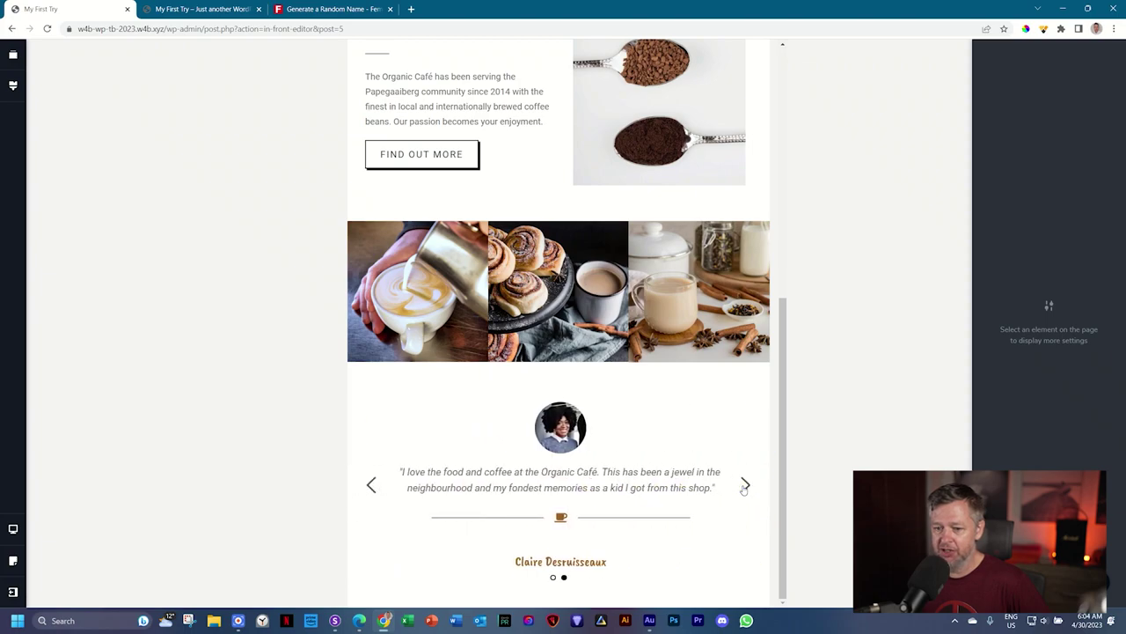
# Switch the page to mobile view and bring up the first slide of the testimonial slider.
pyautogui.click(8, 531)
pyautogui.click(88, 555)
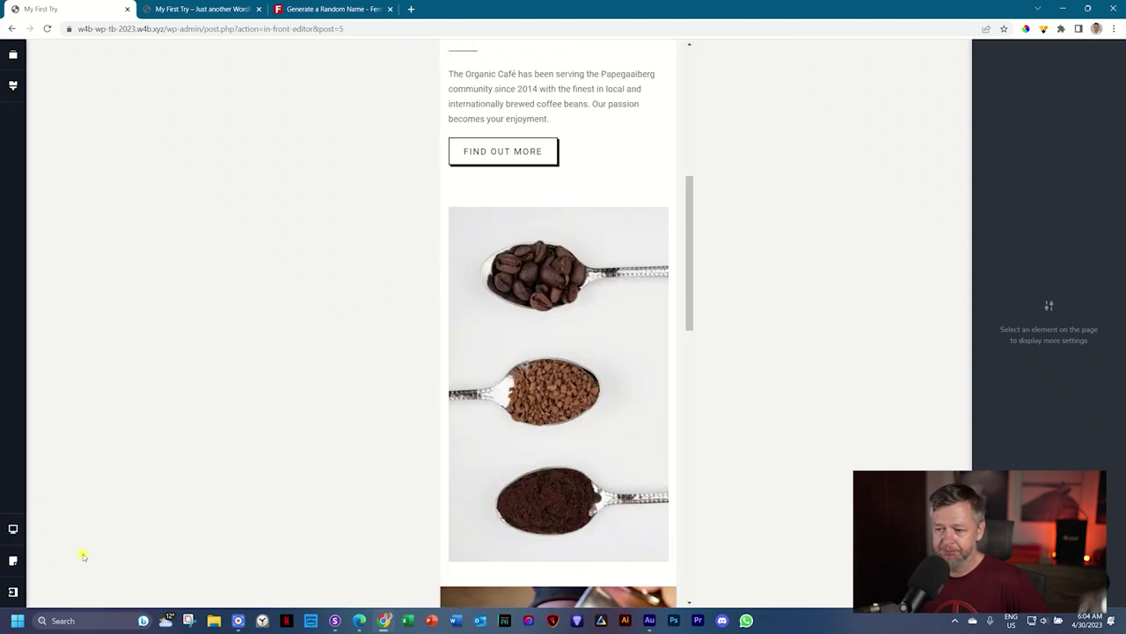
pyautogui.scroll(-10, 559, 535)
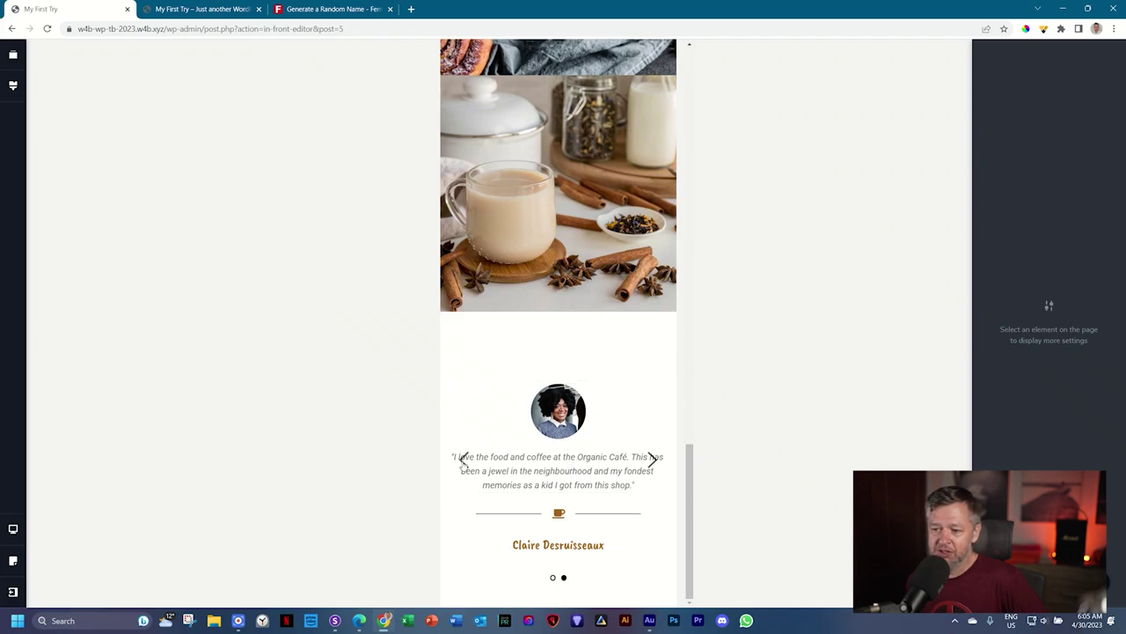
pyautogui.click(462, 460)
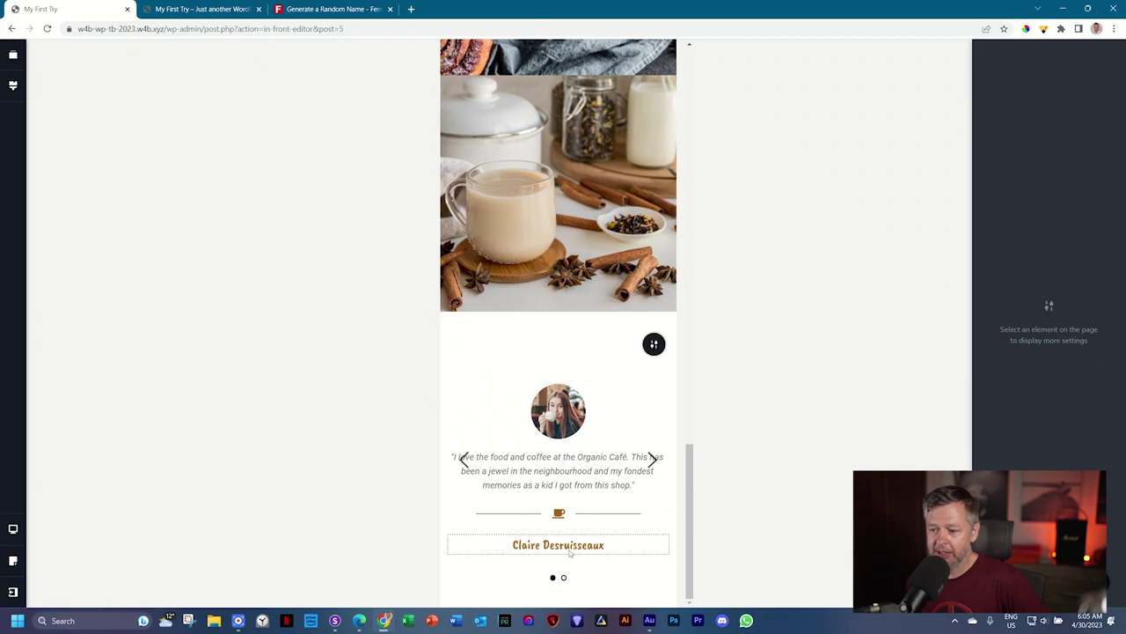
# Reduce the first testimonial slide's width to 64% in mobile view and fine-tune it slightly narrower.
pyautogui.click(654, 346)
pyautogui.click(652, 344)
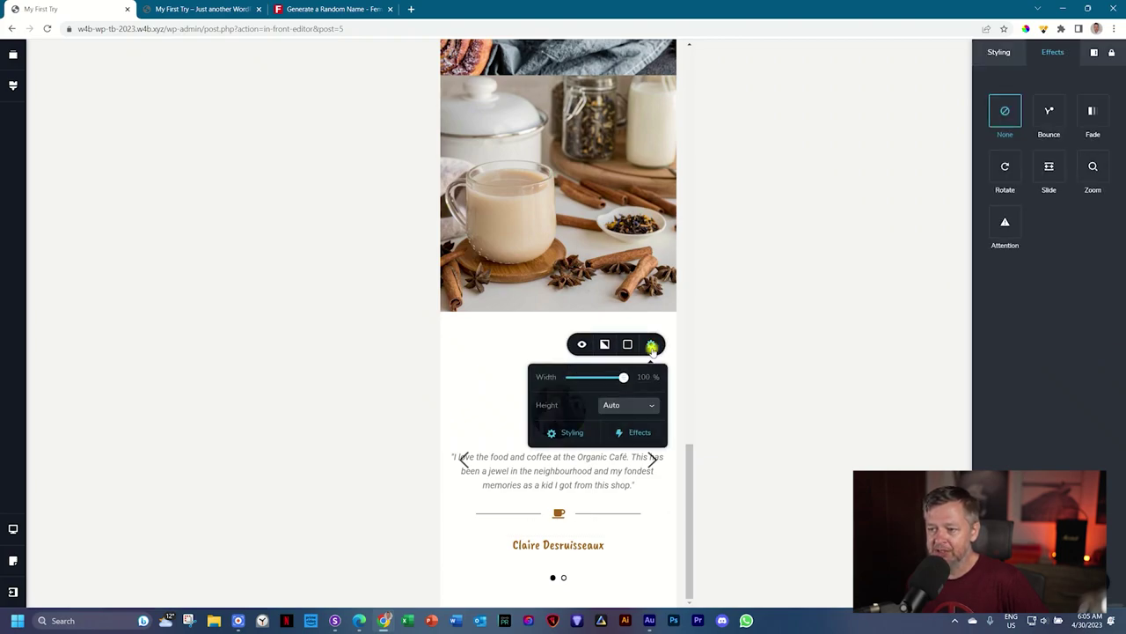
pyautogui.moveTo(622, 378); pyautogui.dragTo(594, 378)
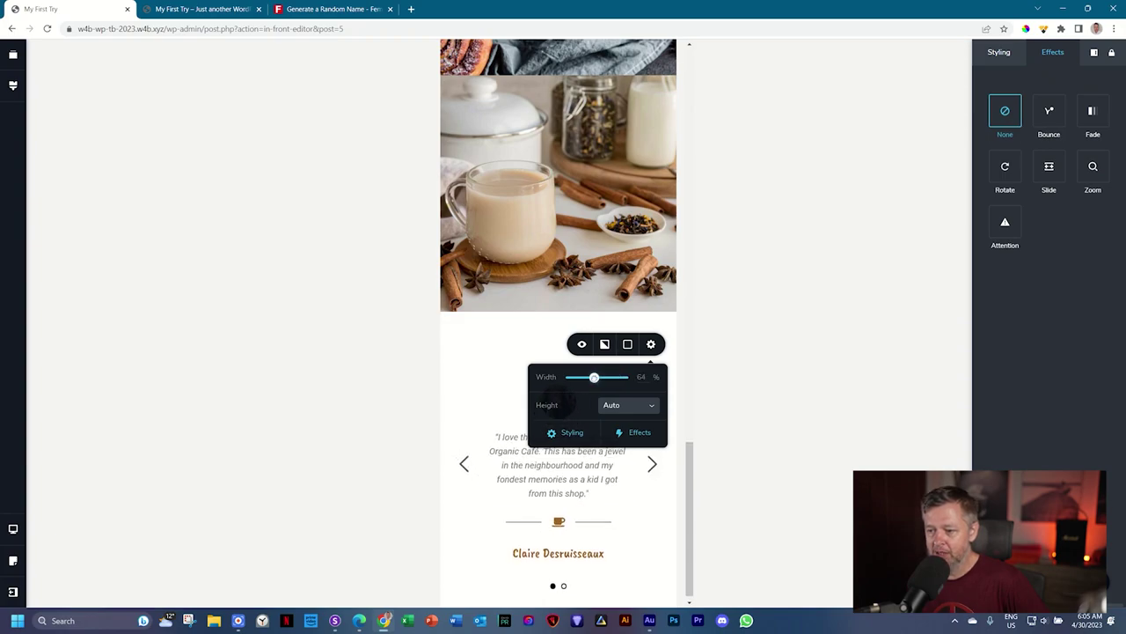
pyautogui.click(634, 506)
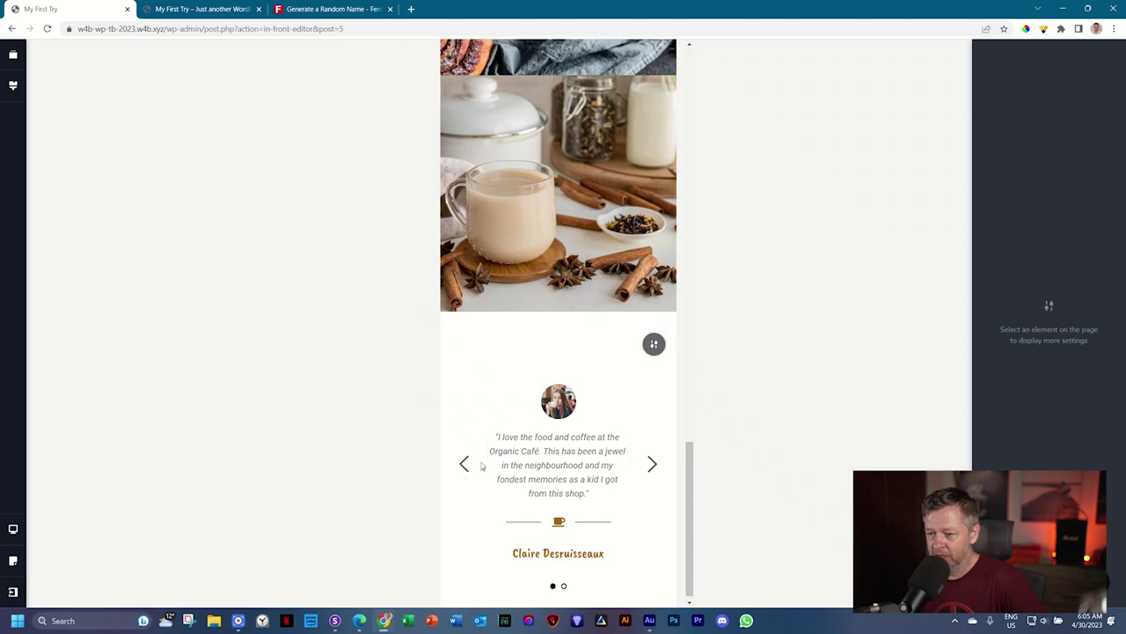
pyautogui.click(640, 345)
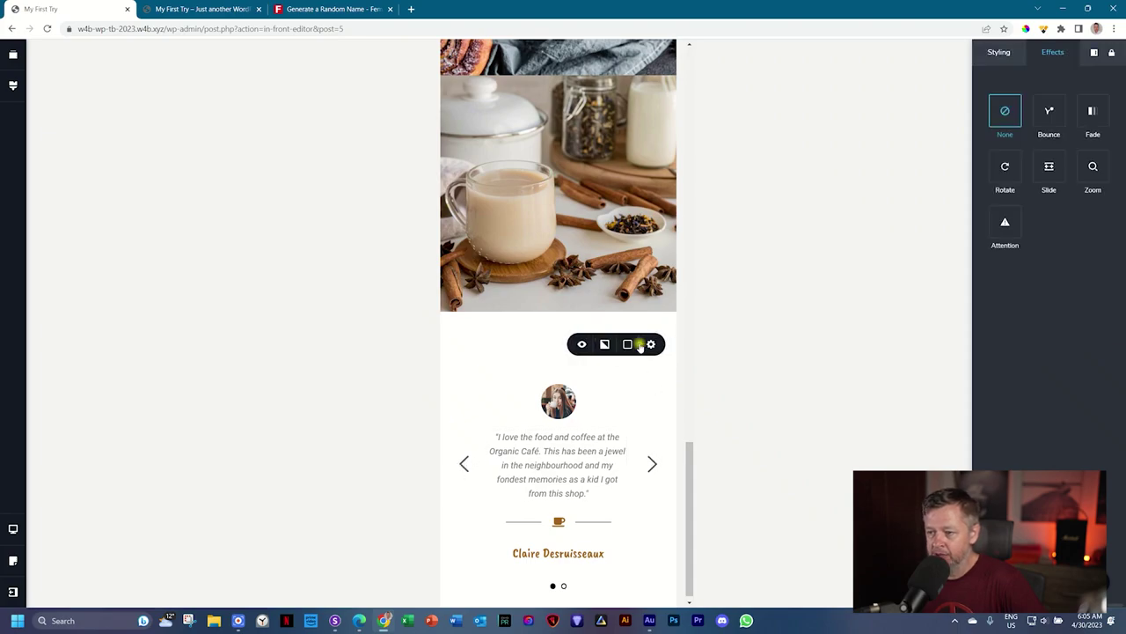
pyautogui.click(651, 344)
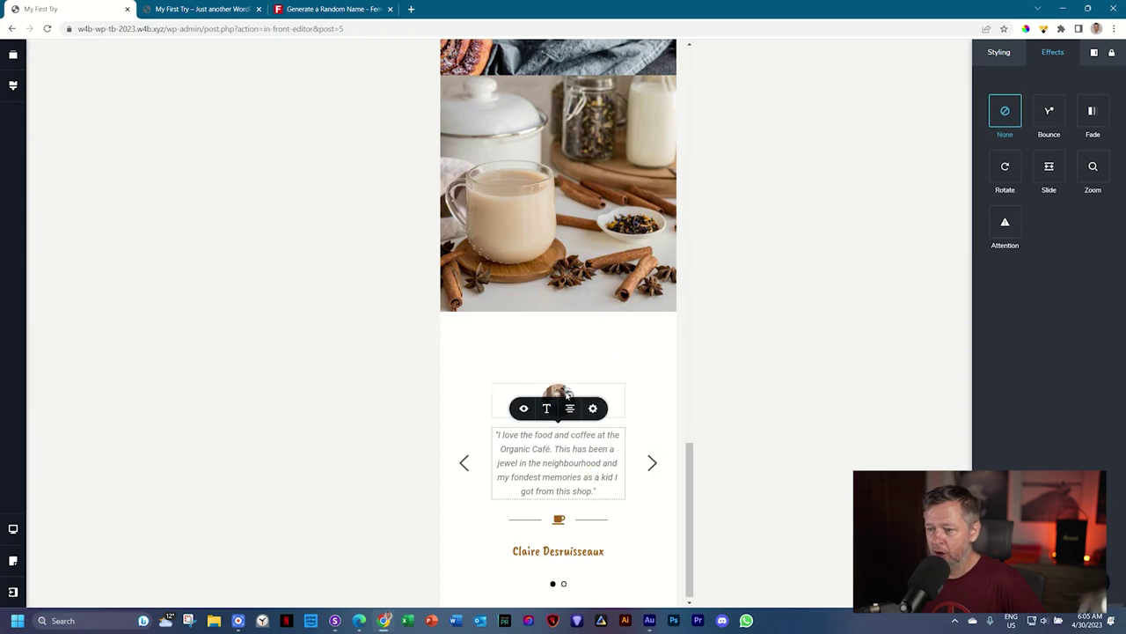
# Enlarge the first slide's circular photo, reduce that slide's top padding in mobile view and advance to the second slide.
pyautogui.click(571, 407)
pyautogui.moveTo(573, 417); pyautogui.dragTo(619, 451)
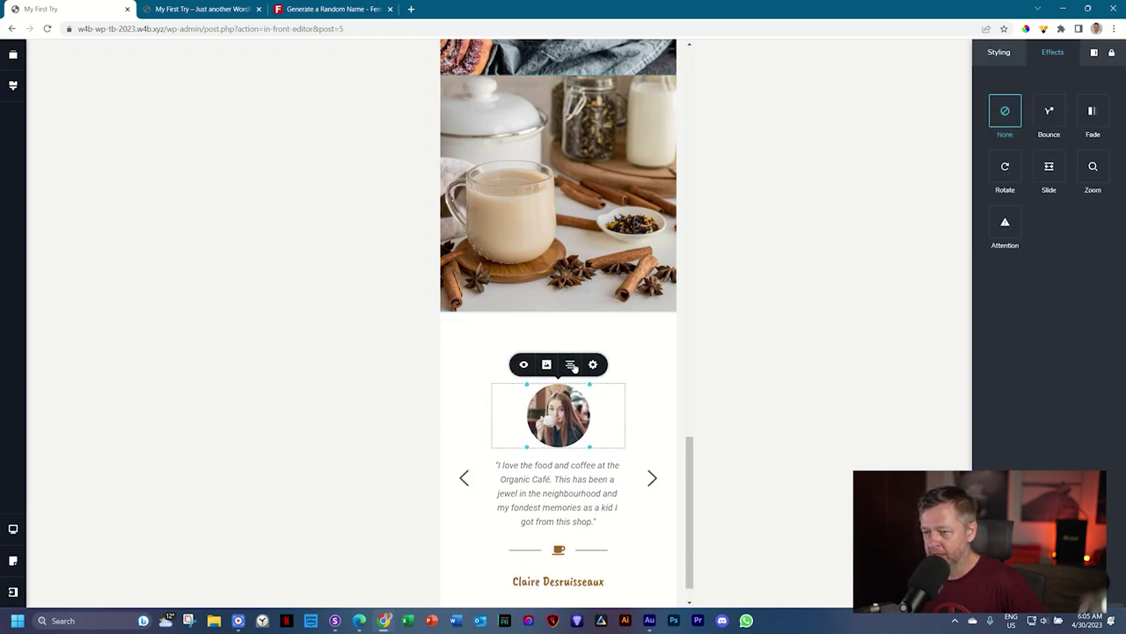
pyautogui.click(636, 352)
pyautogui.click(561, 405)
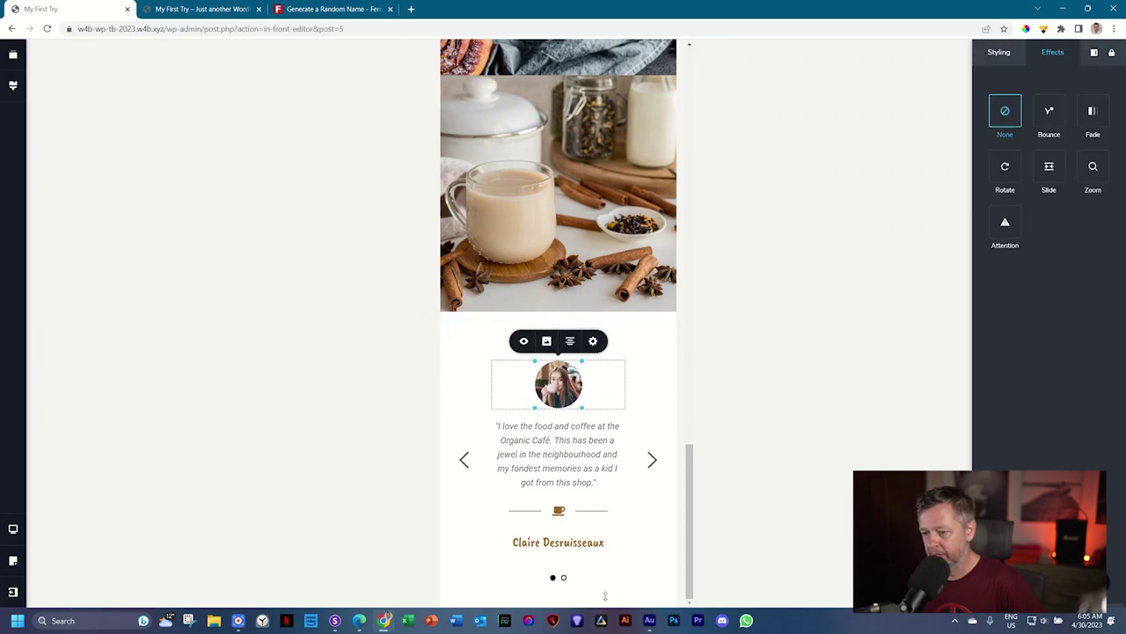
pyautogui.moveTo(603, 596); pyautogui.dragTo(612, 590)
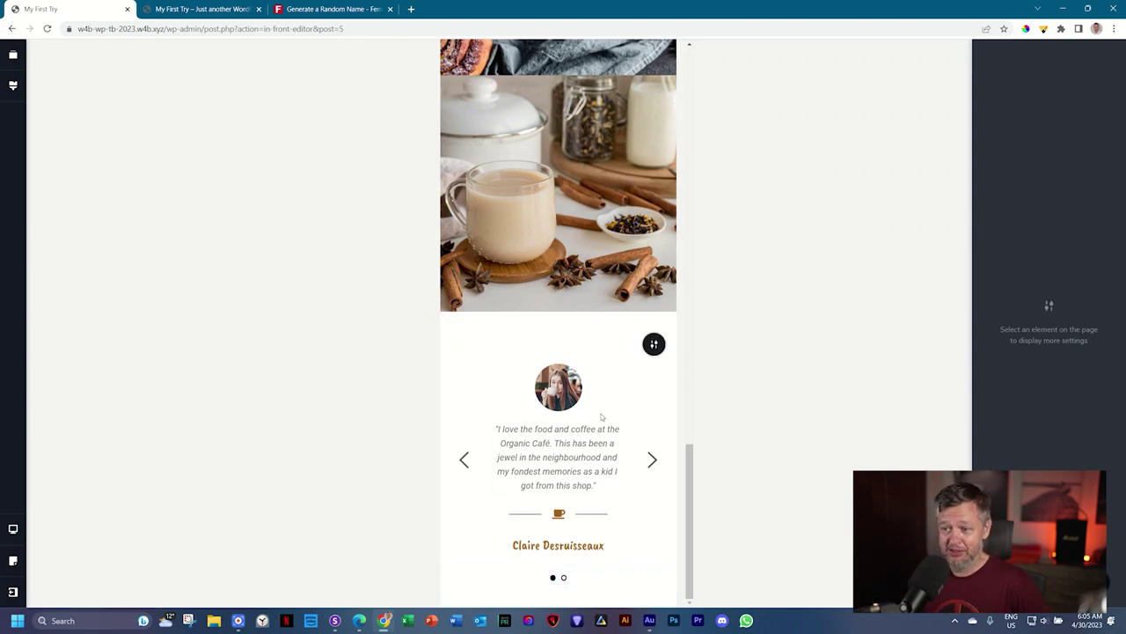
pyautogui.click(652, 459)
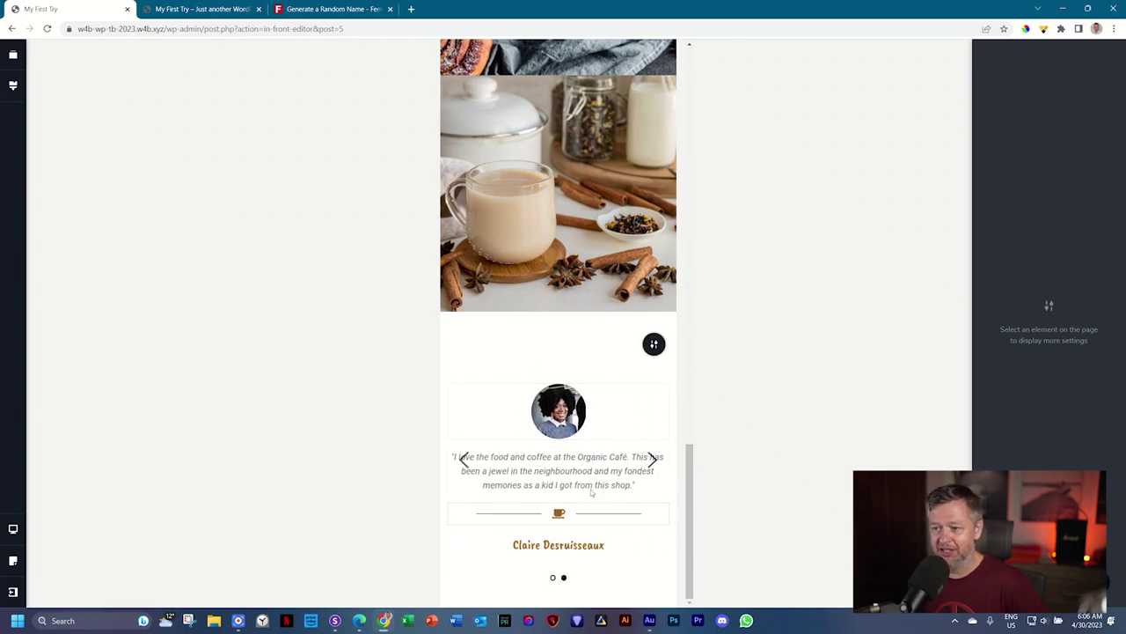
# Page between the two testimonial slides in mobile view to compare their layouts.
pyautogui.click(652, 459)
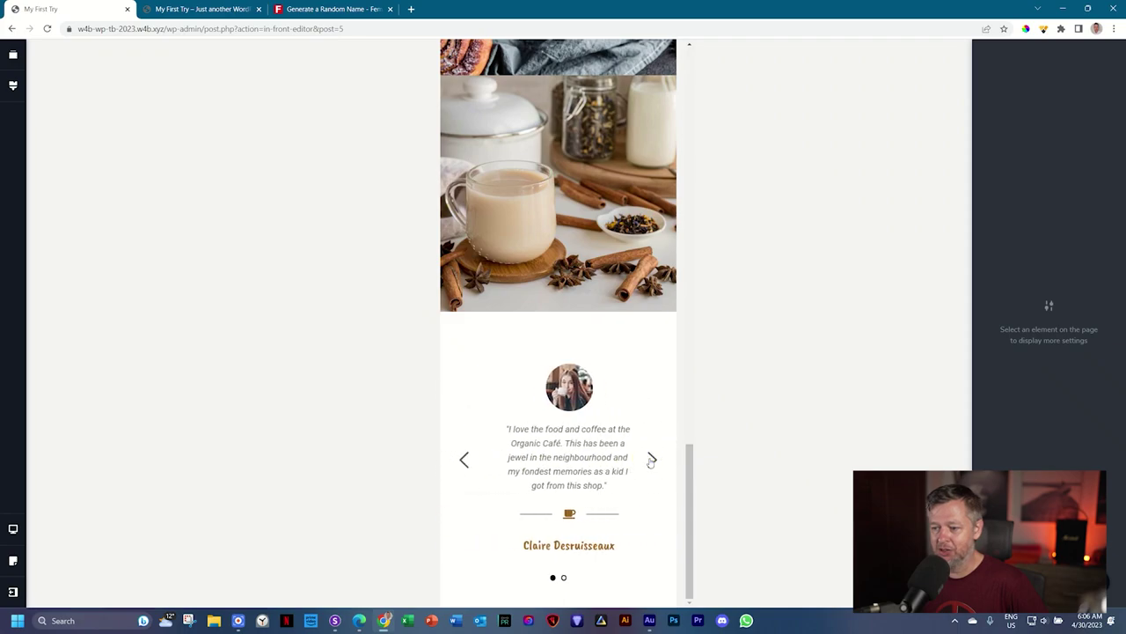
pyautogui.click(653, 458)
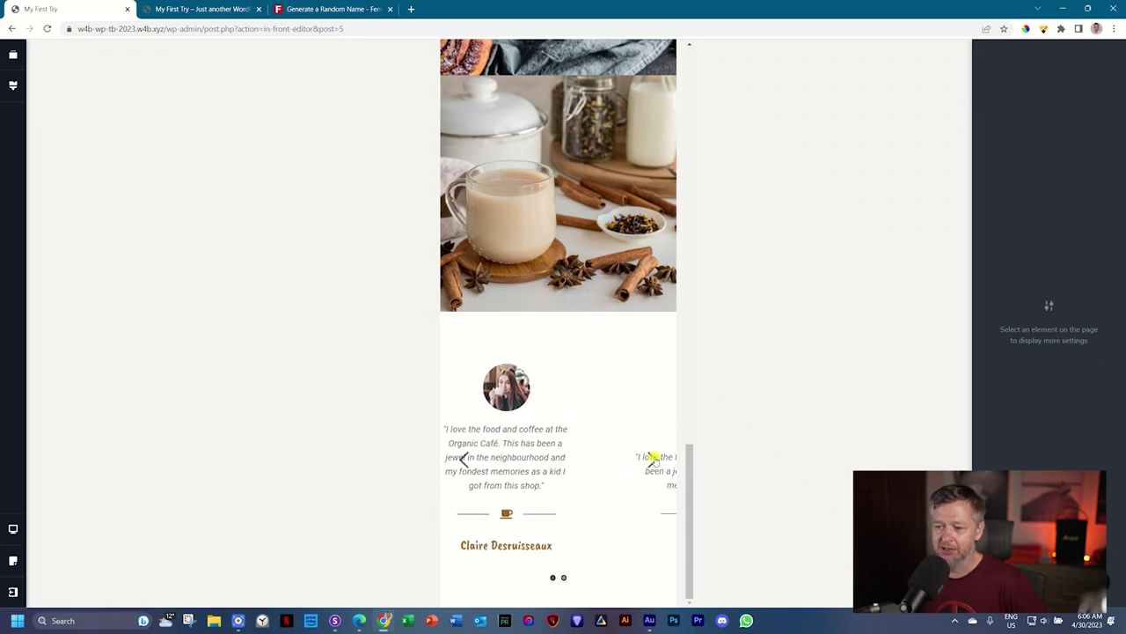
pyautogui.click(581, 457)
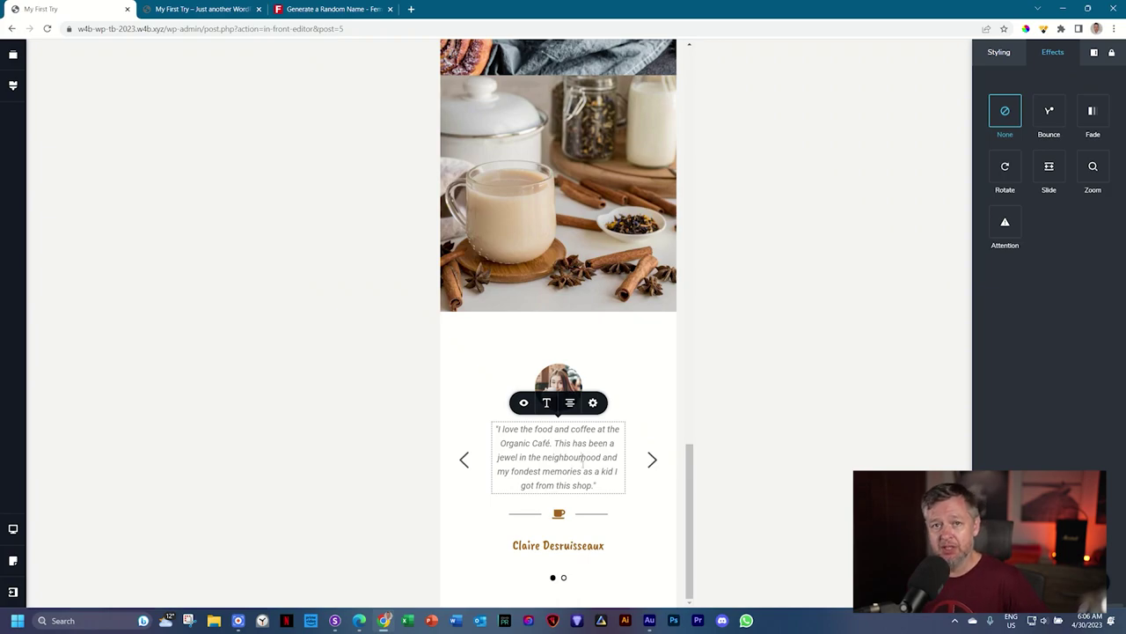
# Return the page to desktop view and delete the second testimonial slide.
pyautogui.click(12, 528)
pyautogui.click(71, 501)
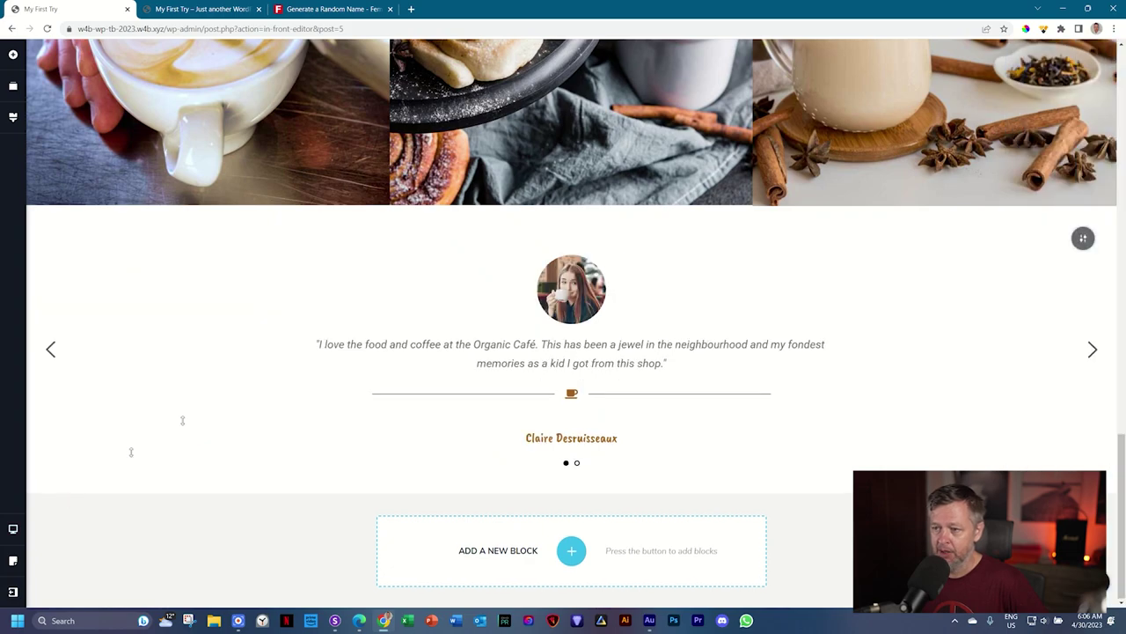
pyautogui.click(577, 462)
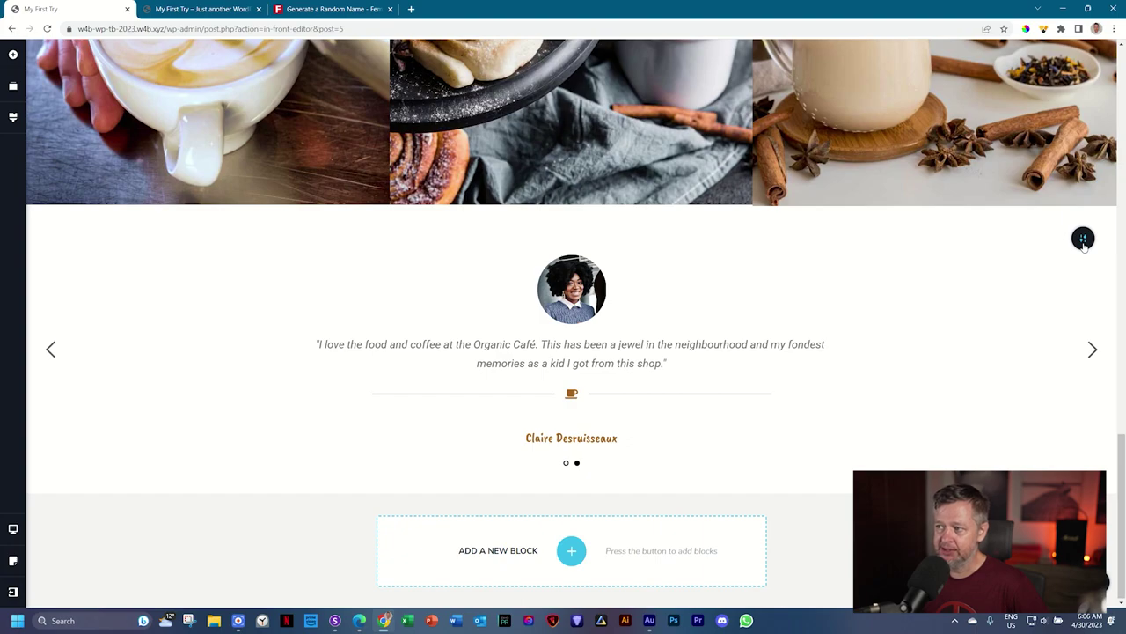
pyautogui.moveTo(1085, 245)
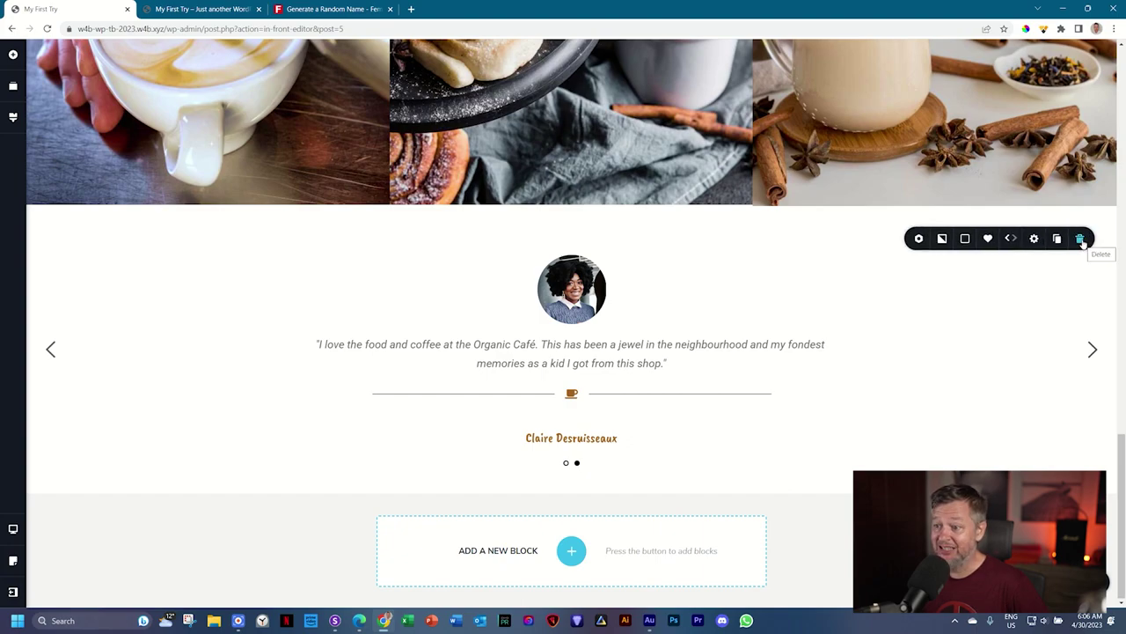
pyautogui.click(1081, 240)
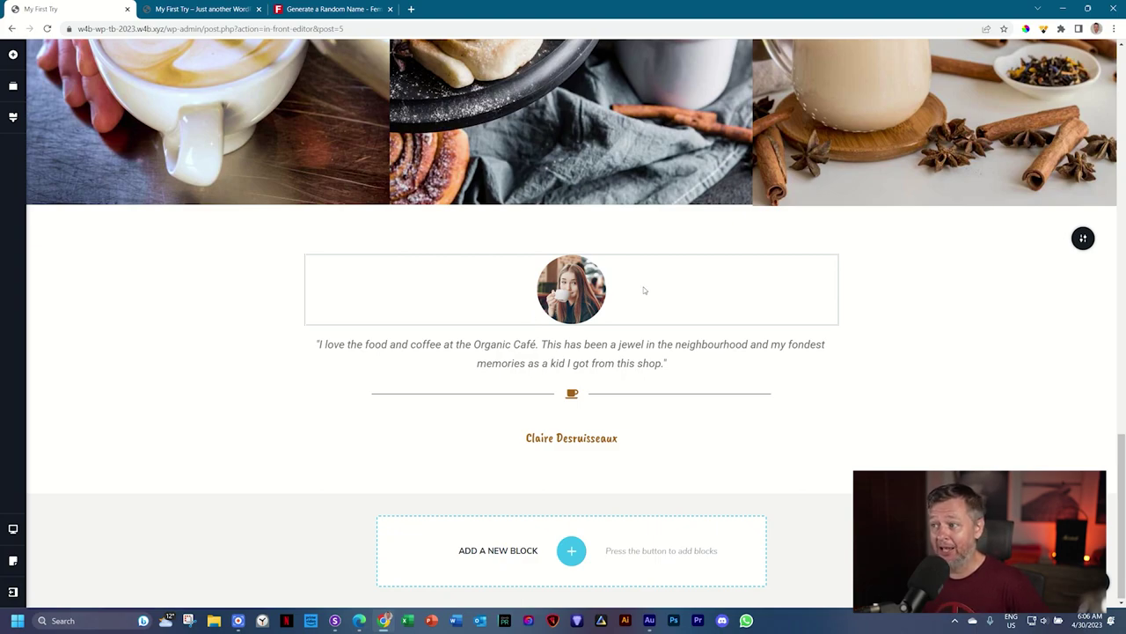
# Duplicate the remaining testimonial slide and bring up the copy as the second slide.
pyautogui.moveTo(1084, 237)
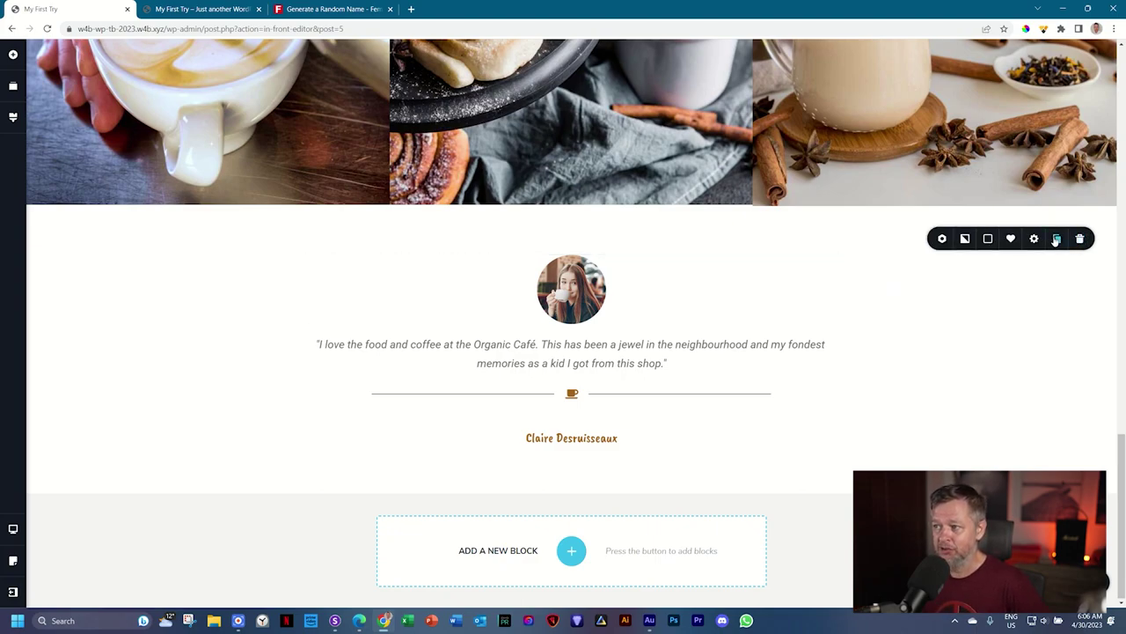
pyautogui.click(1057, 239)
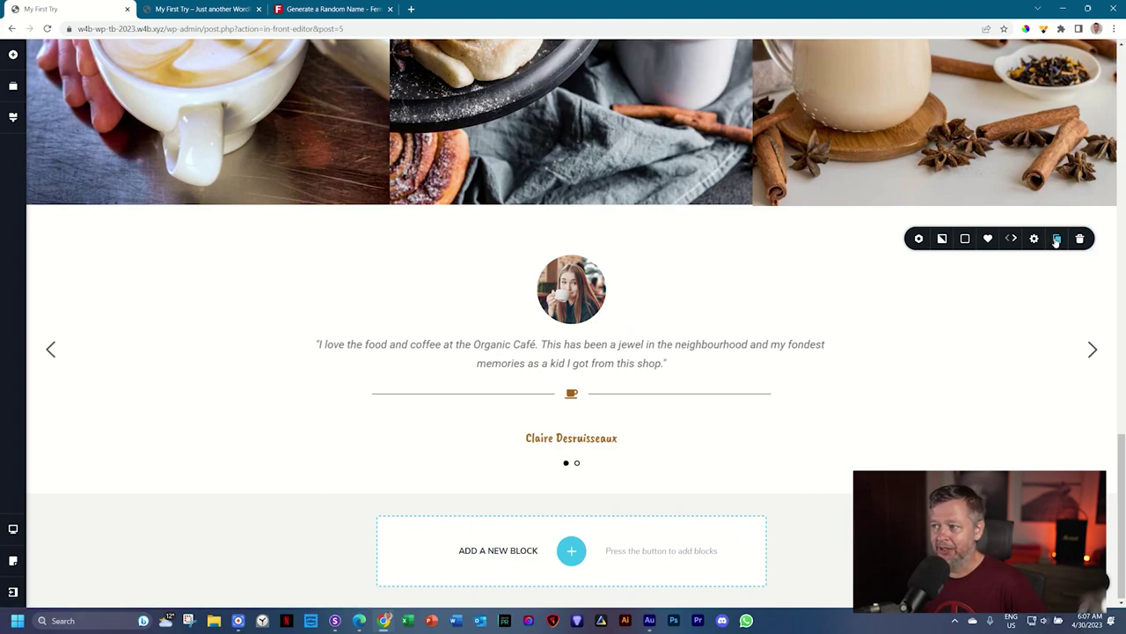
pyautogui.click(577, 464)
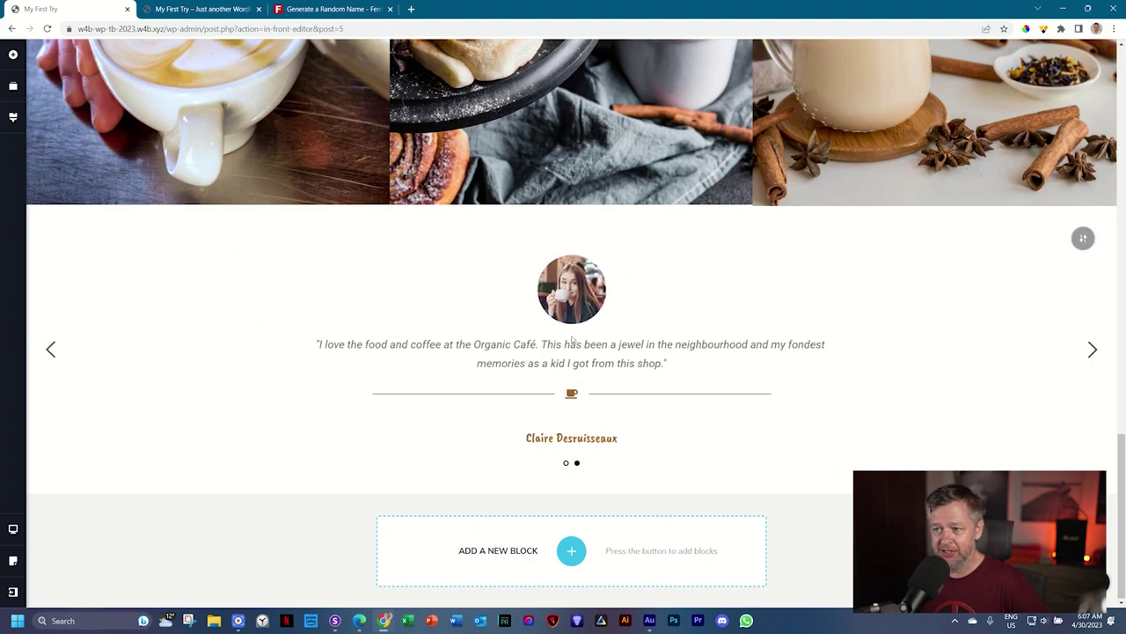
# Replace the second slide's circular photo with 04-_-Testimonial-2.jpg from the media library.
pyautogui.click(574, 299)
pyautogui.click(503, 235)
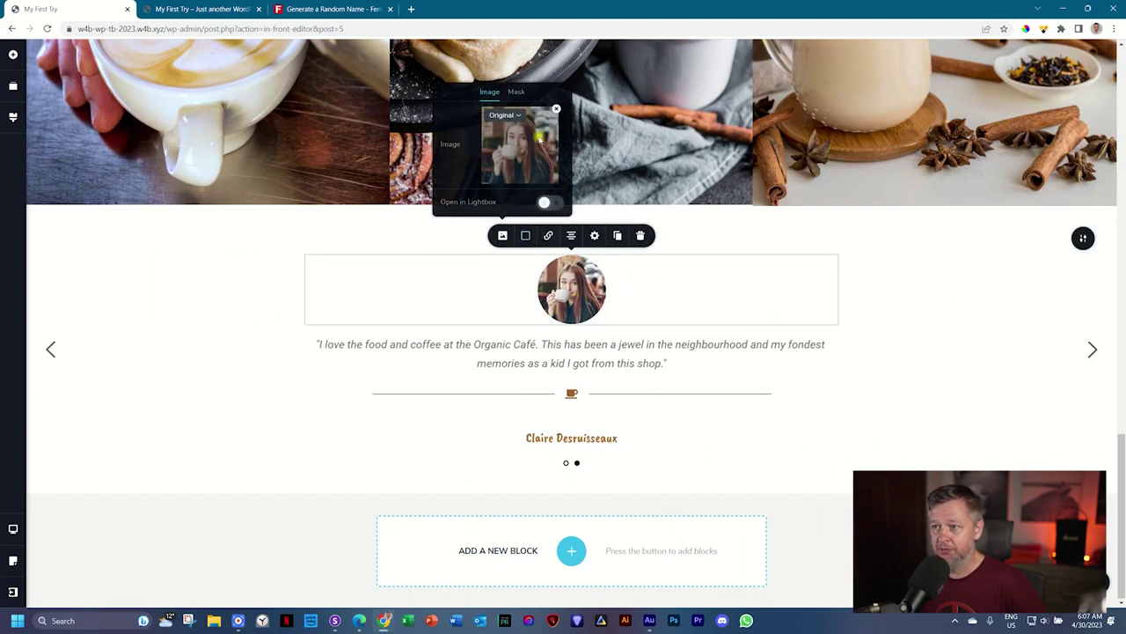
pyautogui.click(557, 112)
pyautogui.click(488, 206)
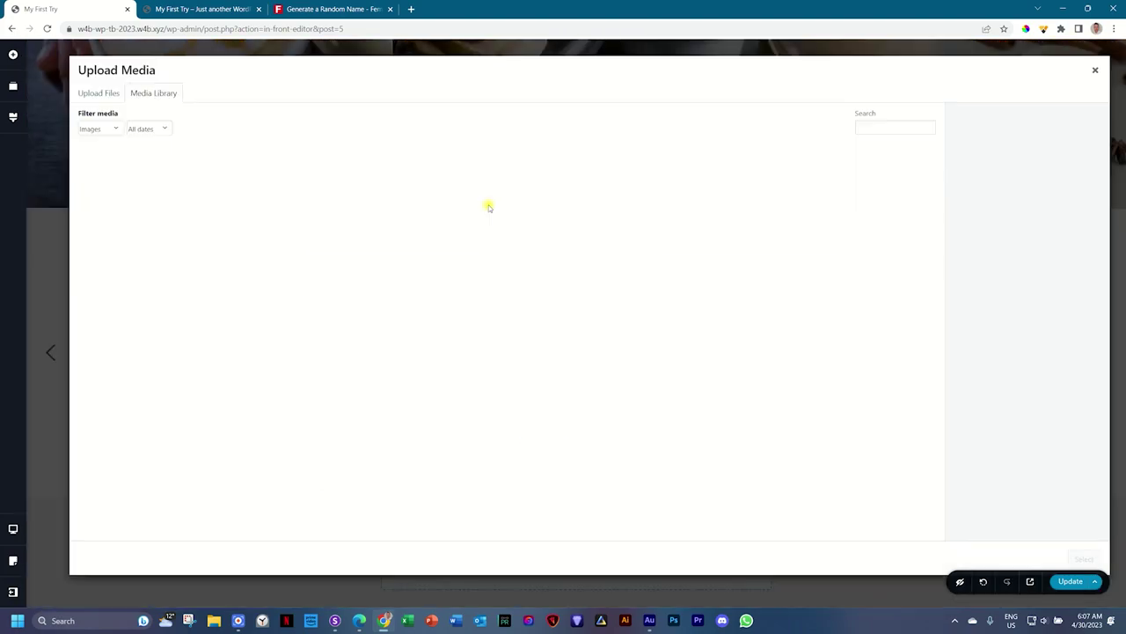
pyautogui.click(821, 195)
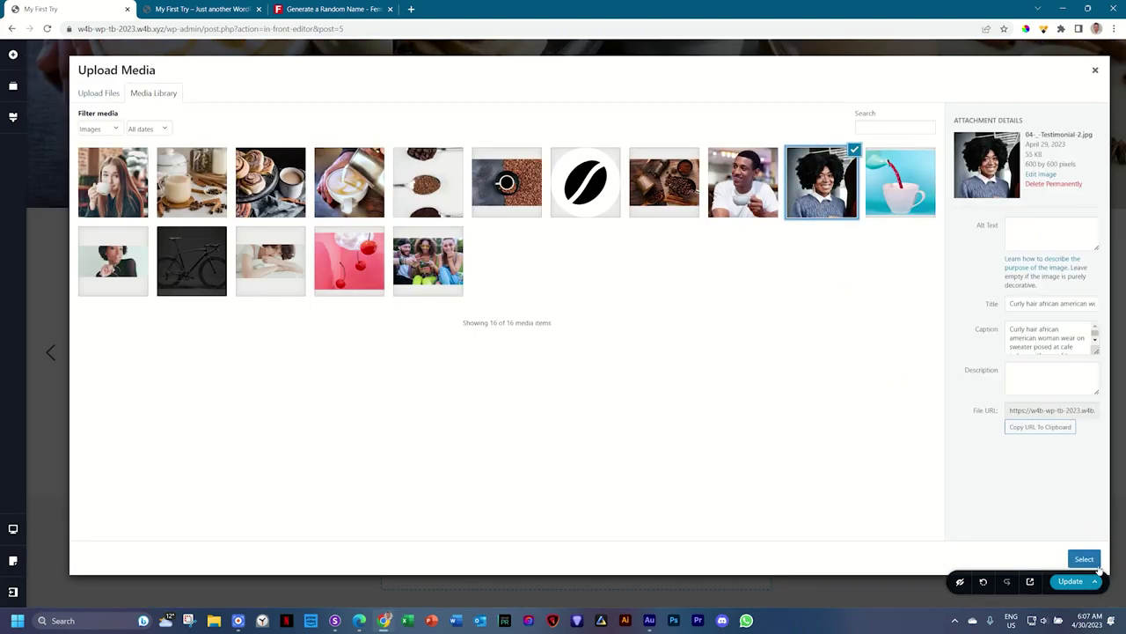
pyautogui.click(1091, 562)
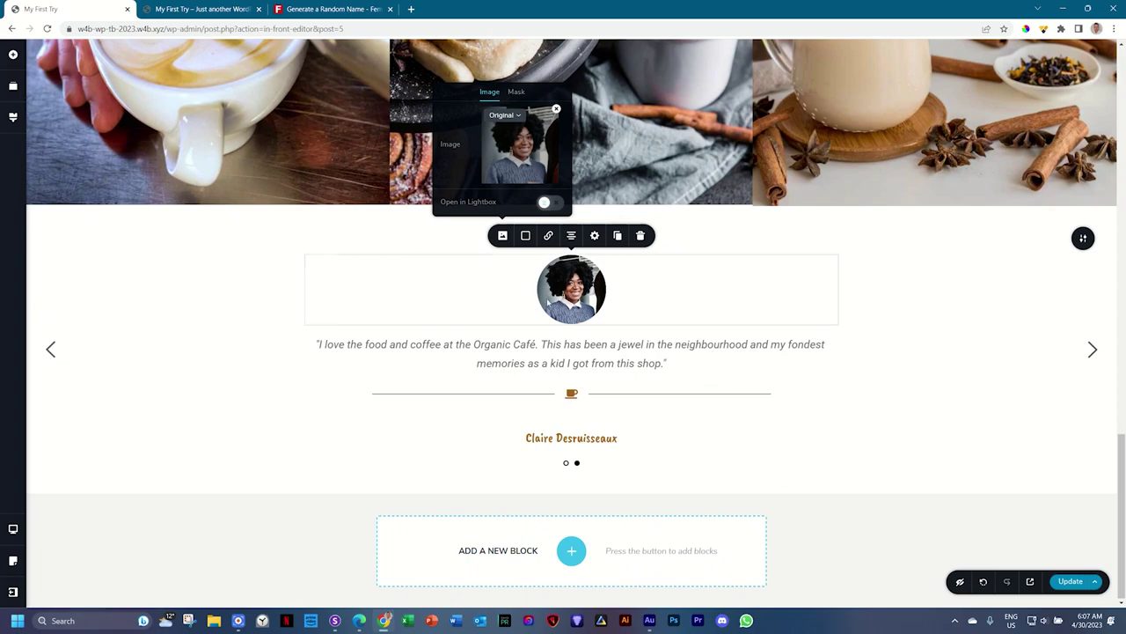
# Switch to mobile view and page through both testimonial slides to check that their layouts match.
pyautogui.click(12, 528)
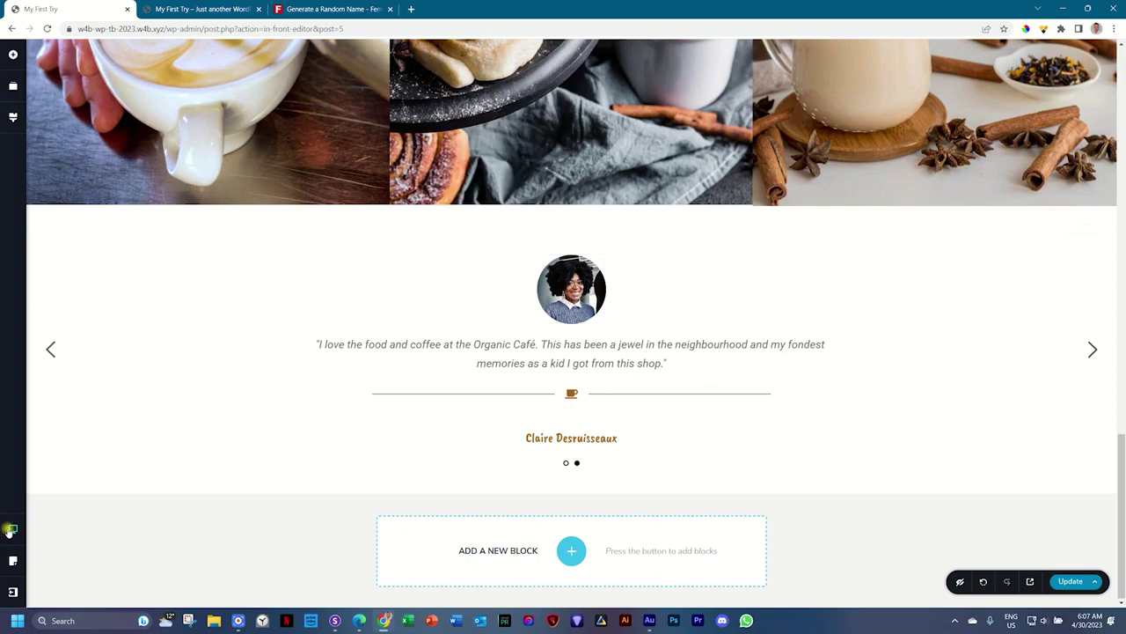
pyautogui.click(69, 558)
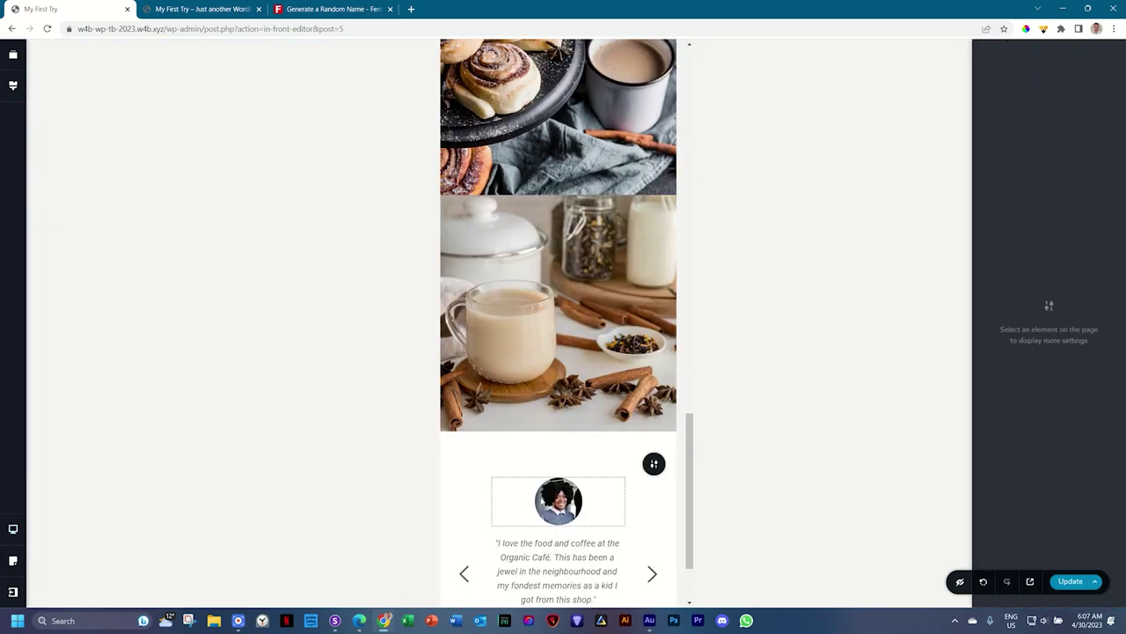
pyautogui.scroll(-2, 626, 468)
pyautogui.click(651, 467)
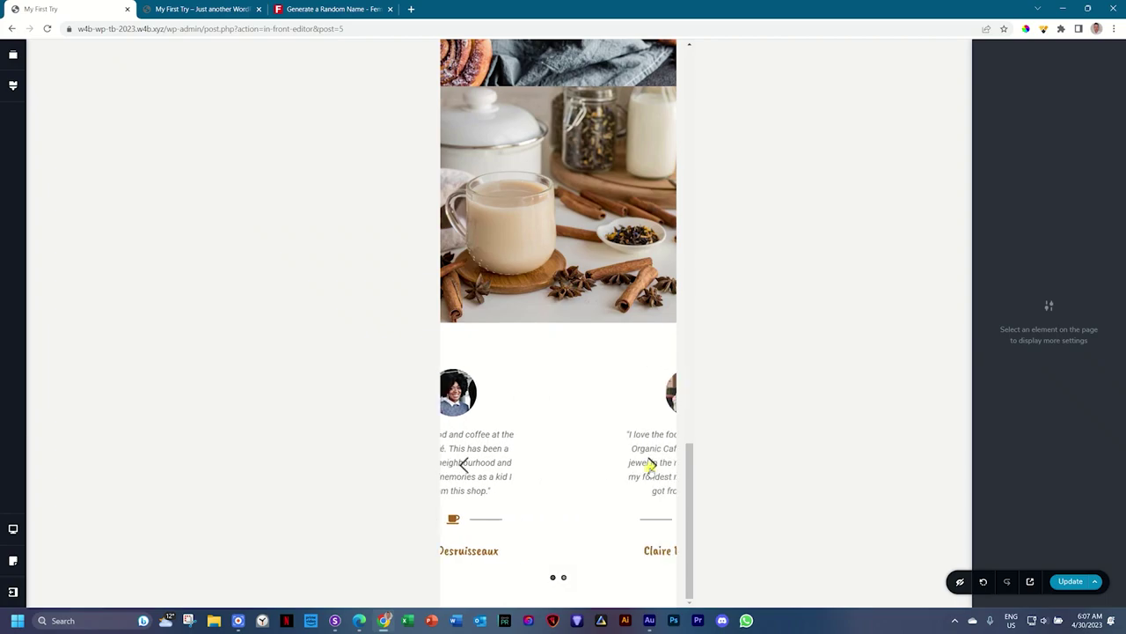
pyautogui.click(652, 466)
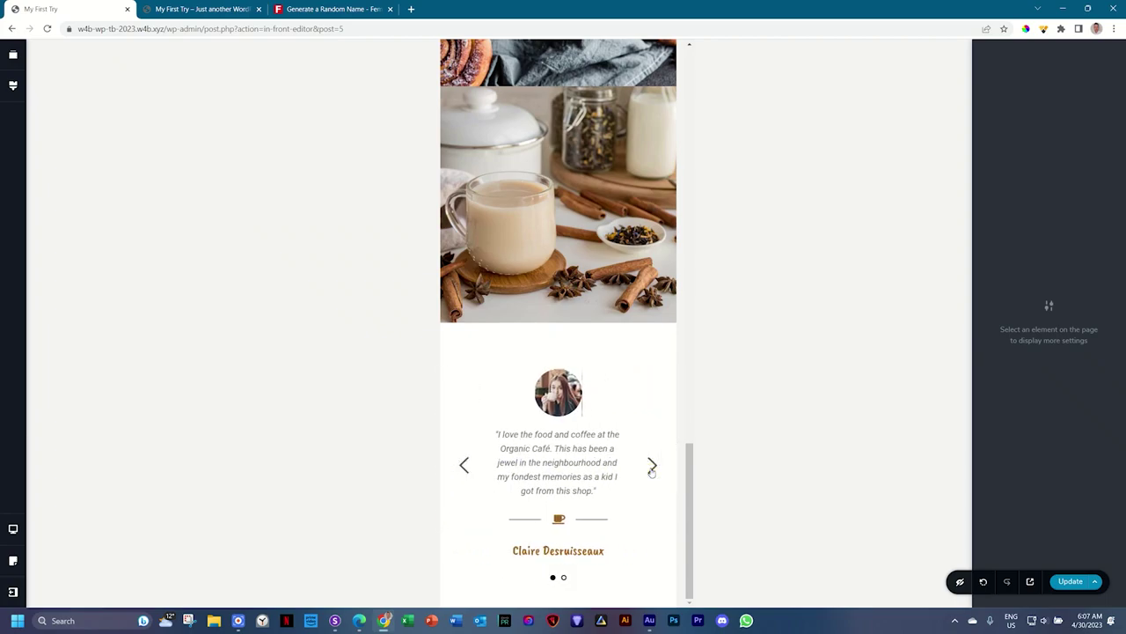
# Return to desktop view and duplicate the second testimonial slide to add a third one.
pyautogui.click(13, 529)
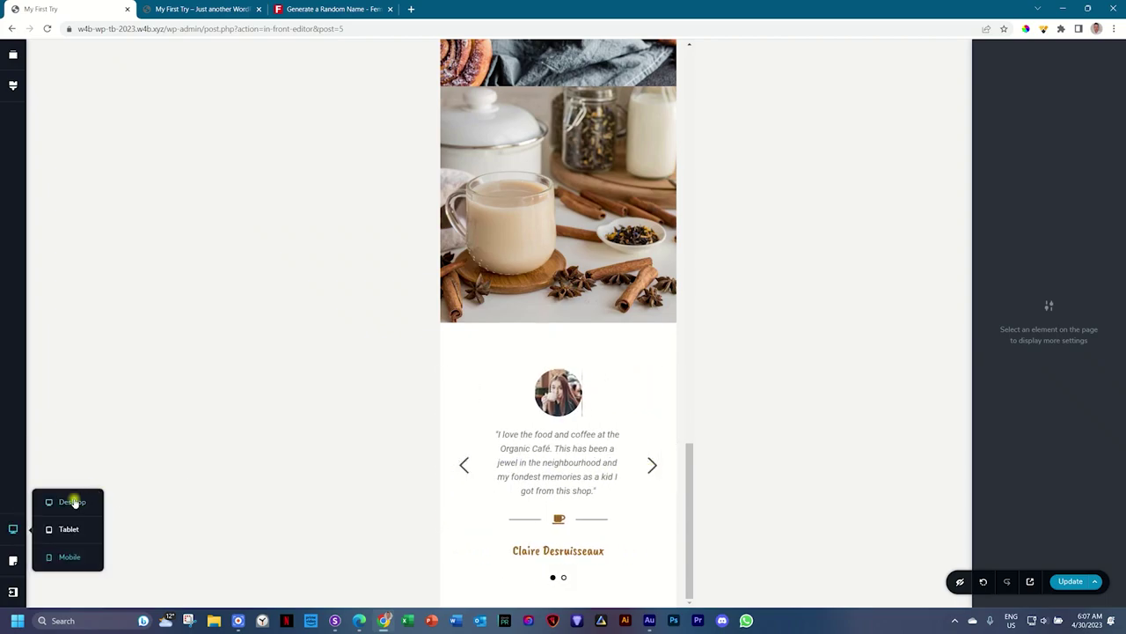
pyautogui.click(76, 500)
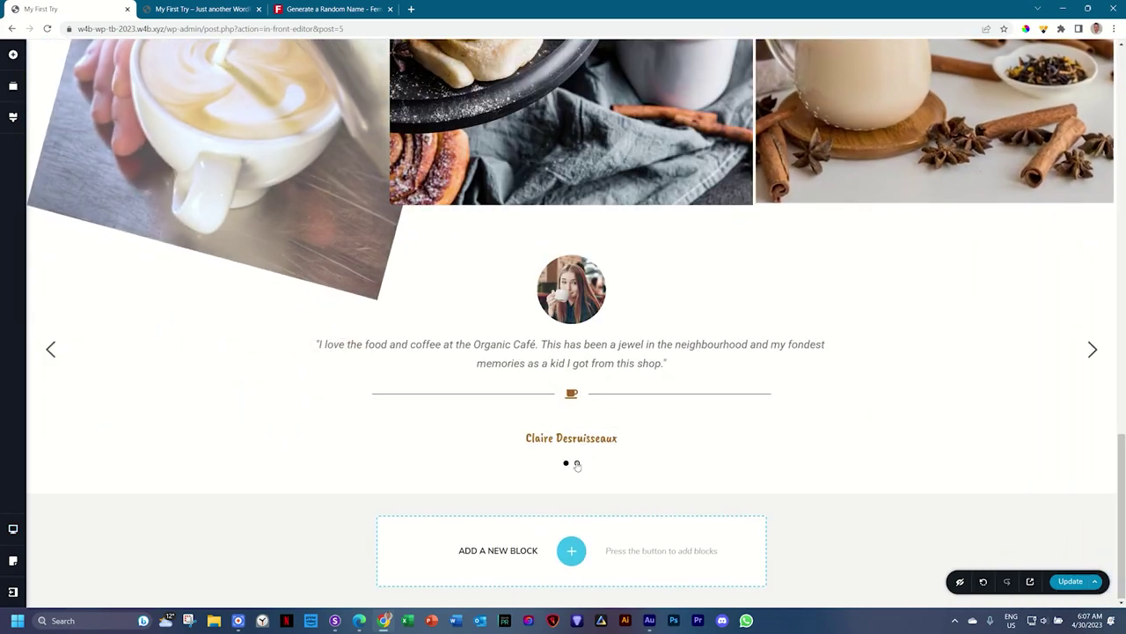
pyautogui.click(577, 463)
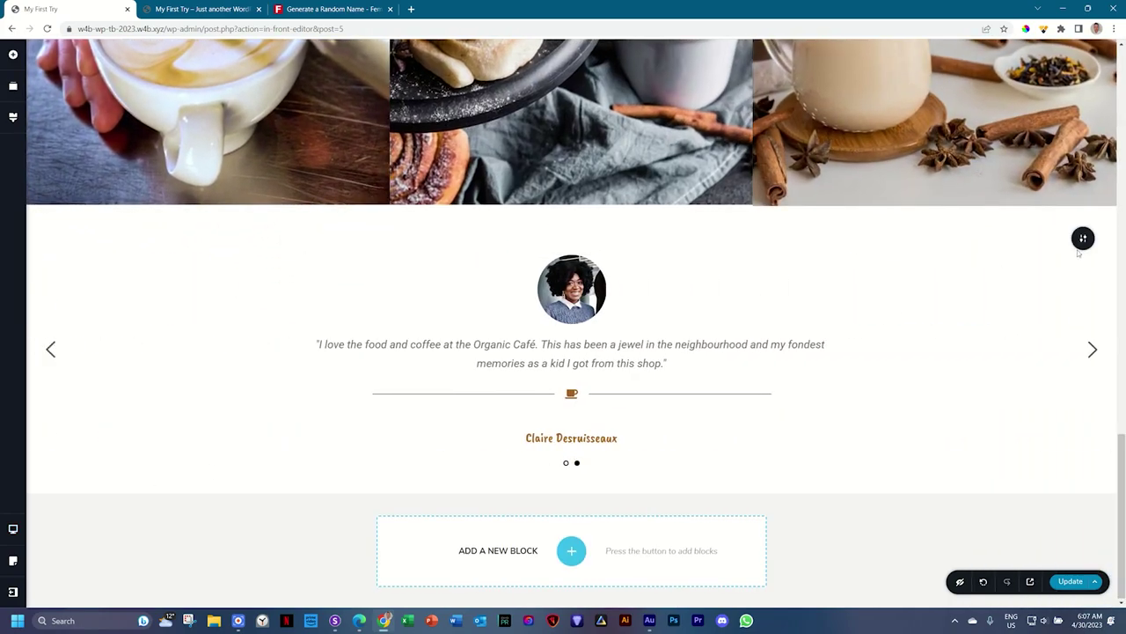
pyautogui.click(1055, 240)
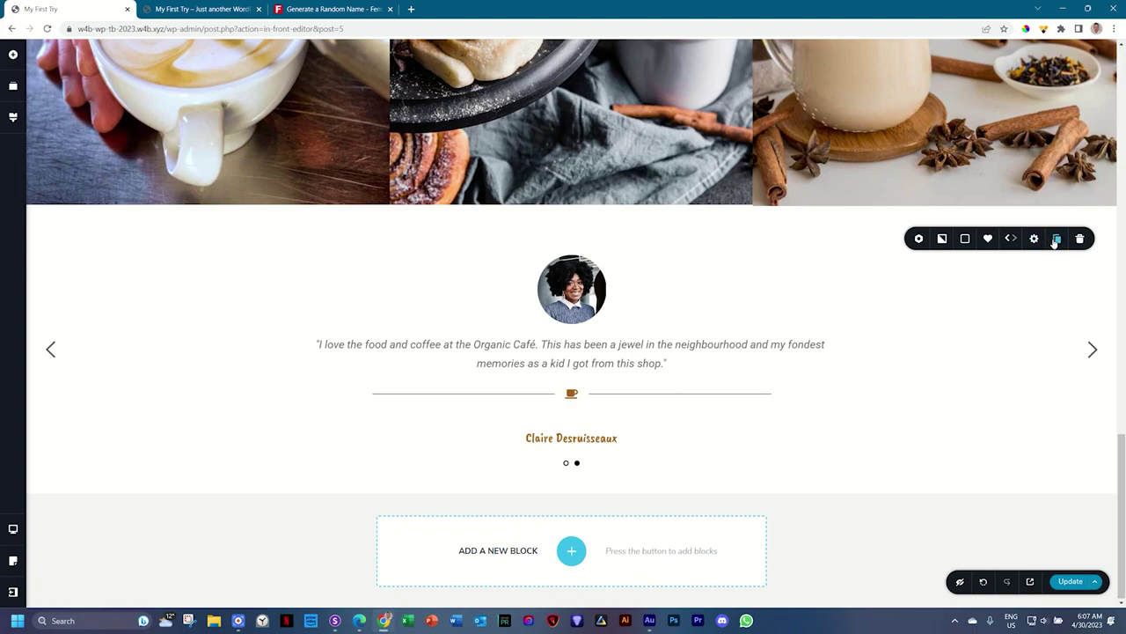
pyautogui.click(1056, 240)
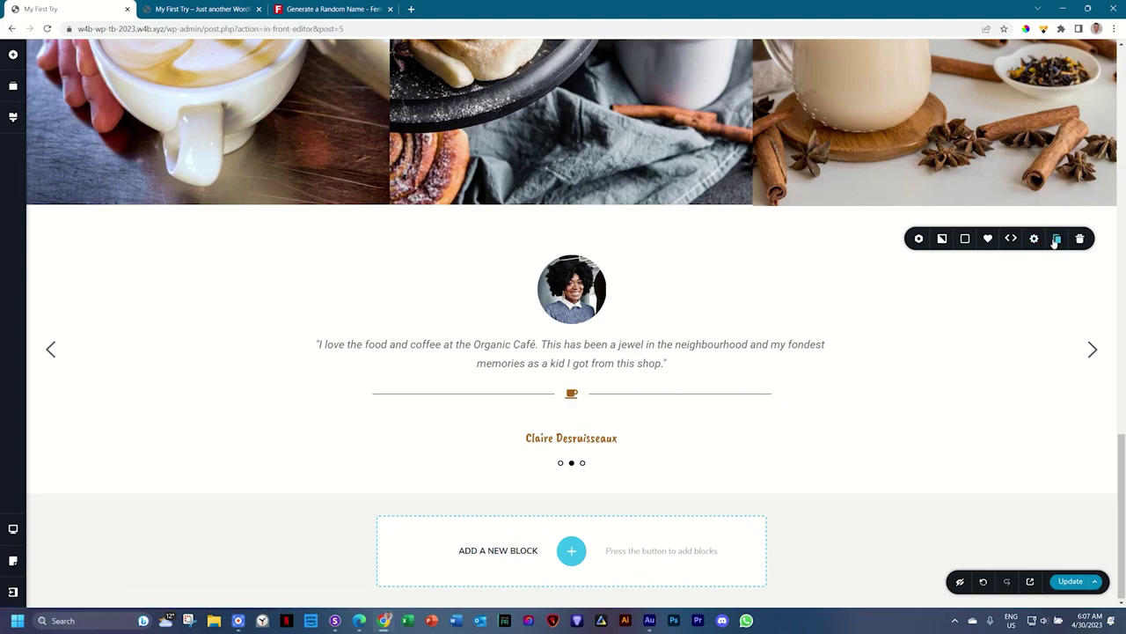
# Replace the third slide's circular photo with 04-_-Testimonial-3.jpg from the media library.
pyautogui.click(583, 464)
pyautogui.click(497, 260)
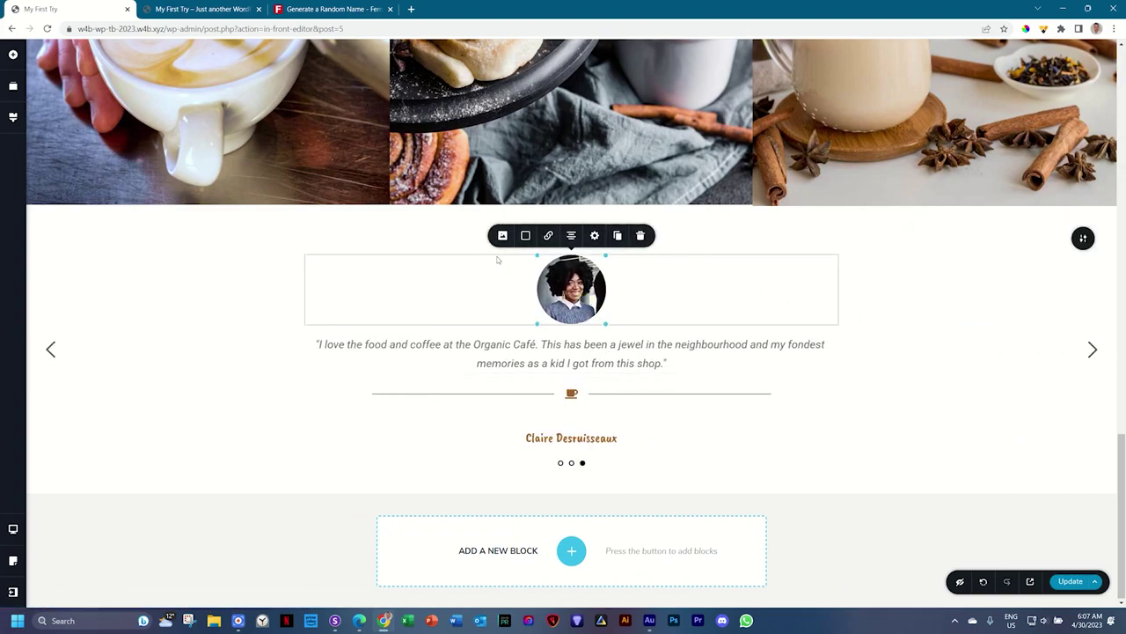
pyautogui.click(503, 235)
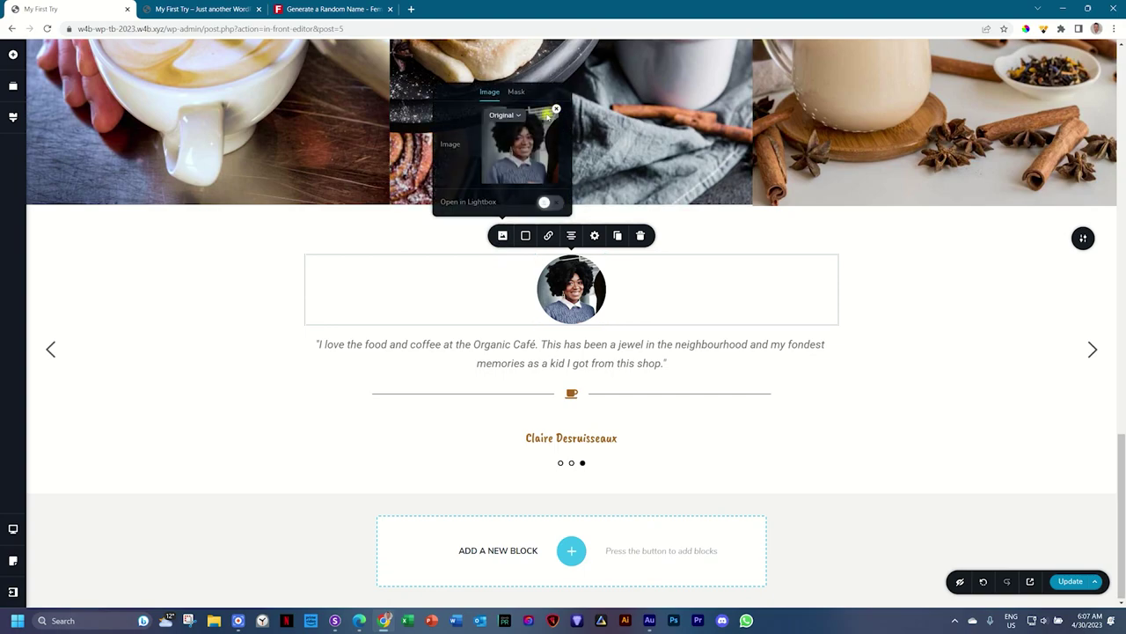
pyautogui.click(526, 155)
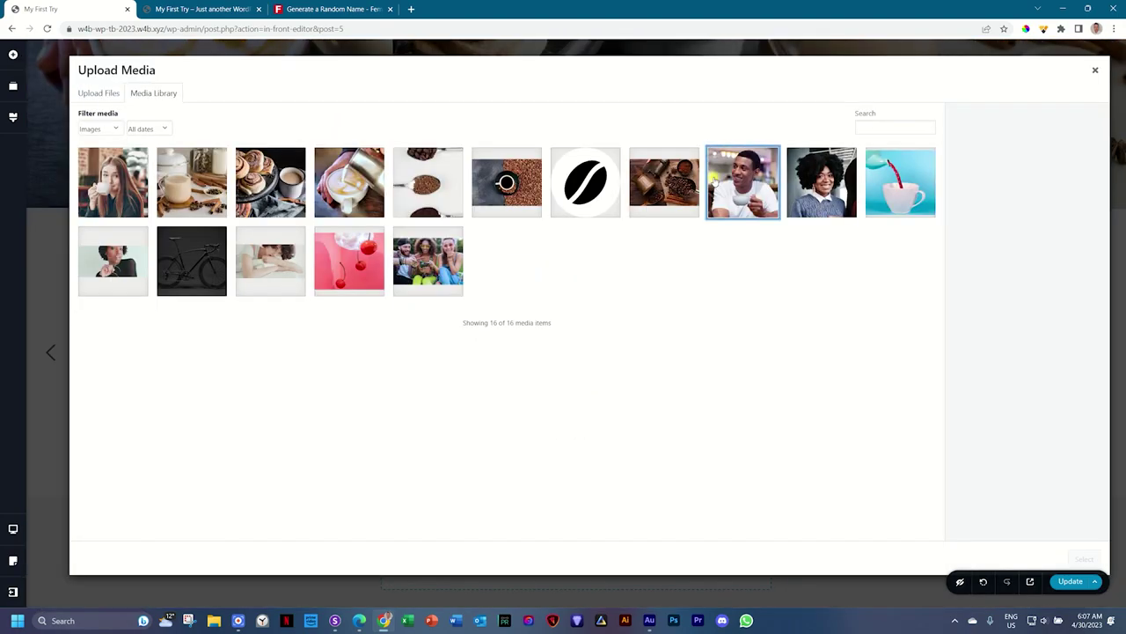
pyautogui.click(714, 182)
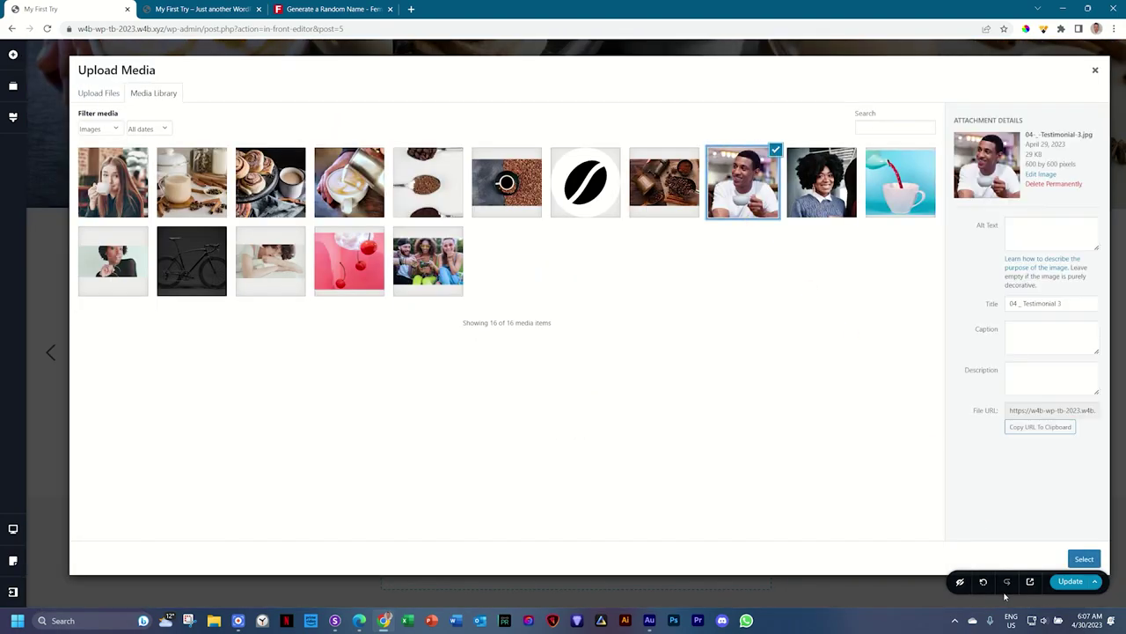
pyautogui.click(1084, 560)
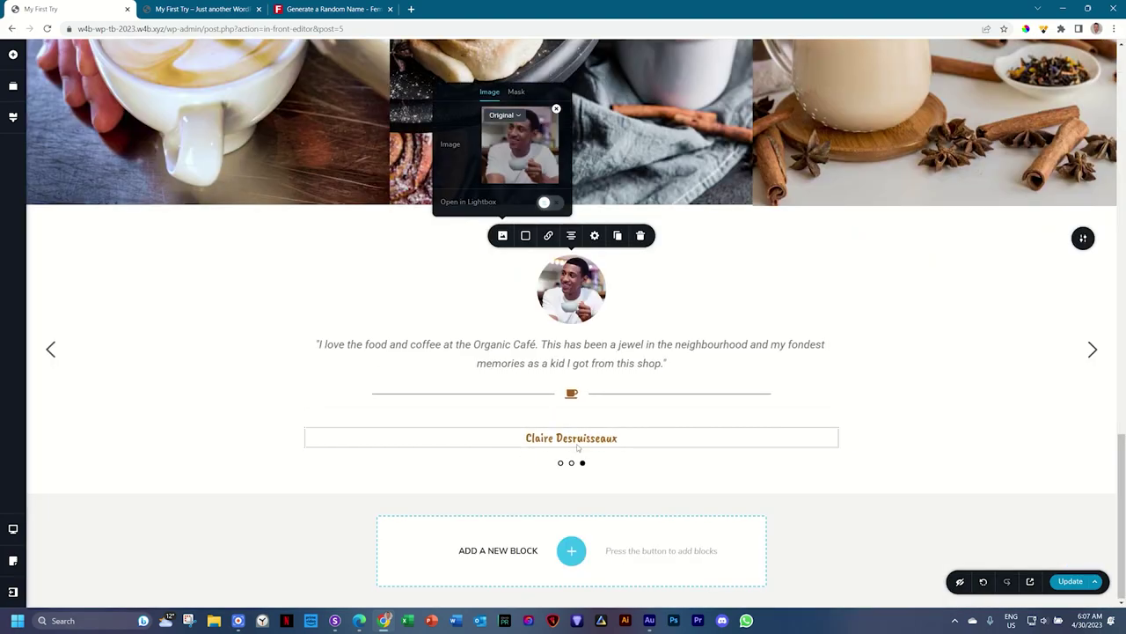
# Page back through the testimonial slides to the first one to review their photos.
pyautogui.click(339, 8)
pyautogui.click(78, 10)
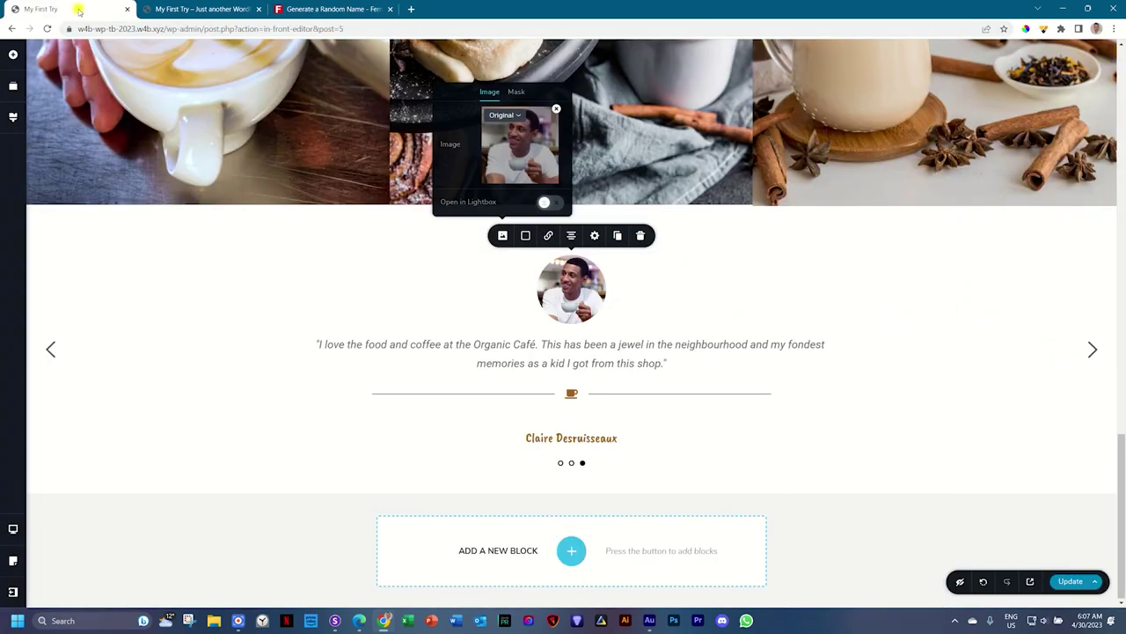
pyautogui.click(50, 349)
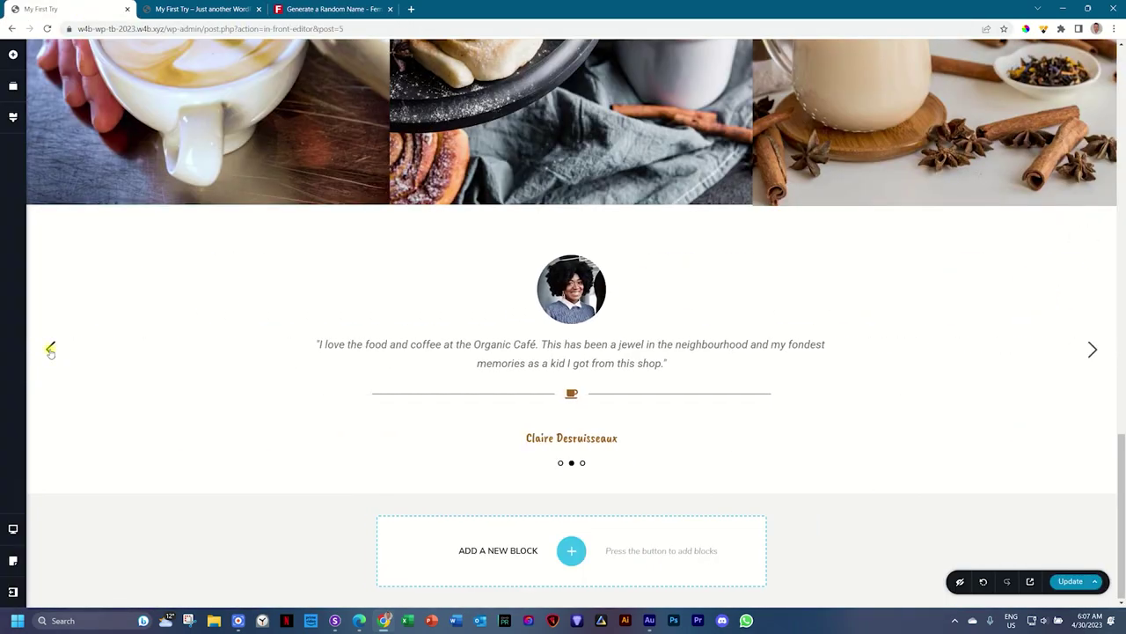
pyautogui.click(50, 349)
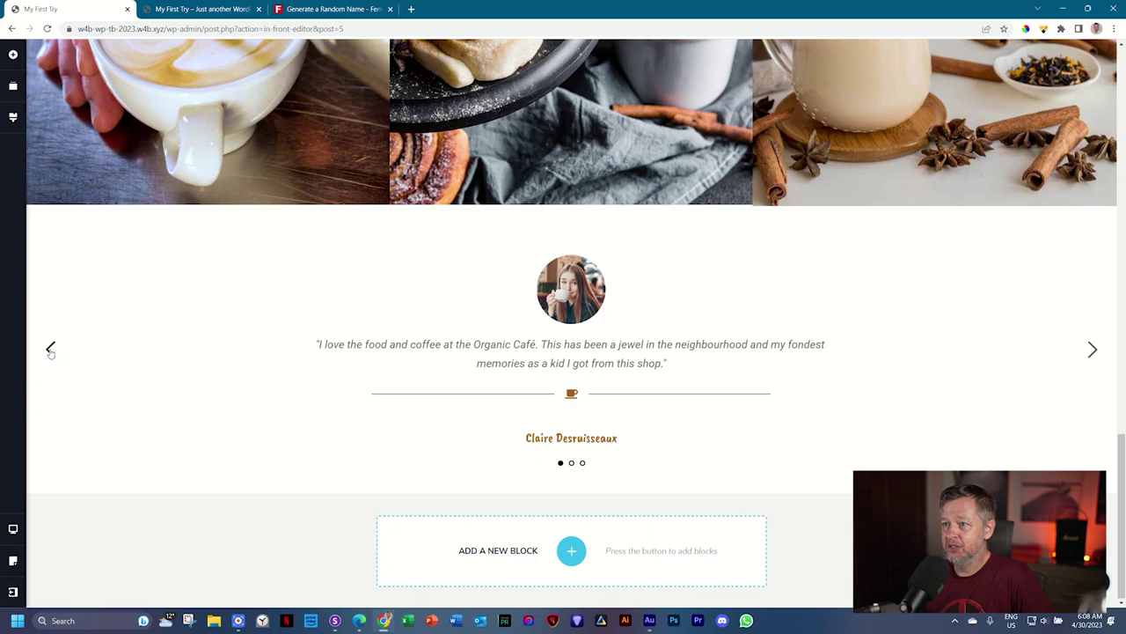
pyautogui.scroll(1, 352, 264)
pyautogui.scroll(-1, 558, 257)
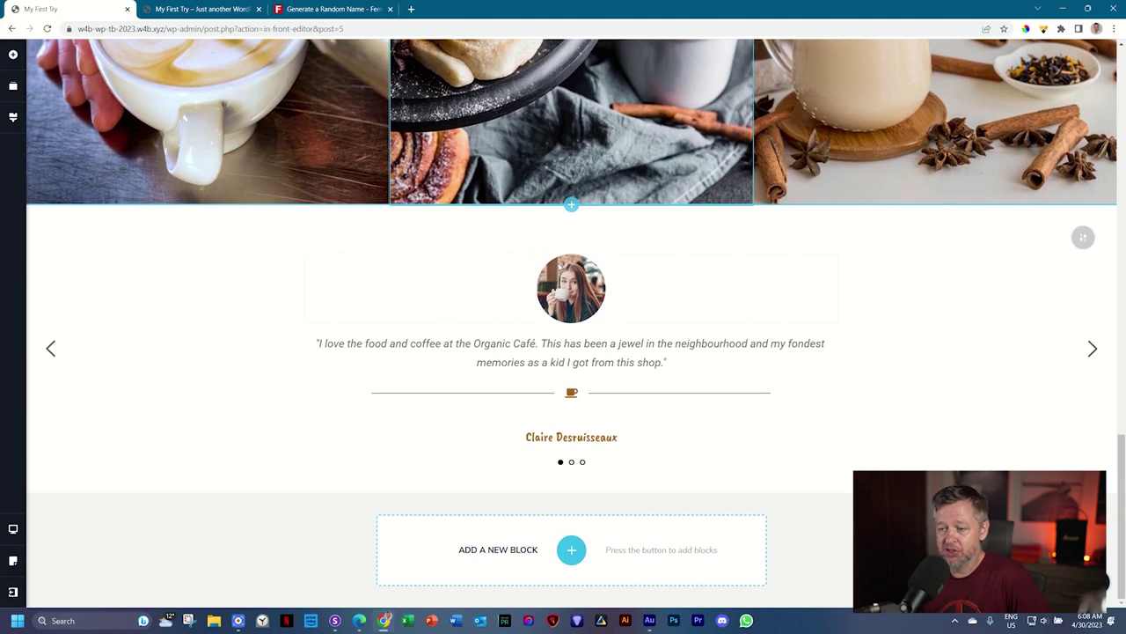
pyautogui.scroll(1, 558, 266)
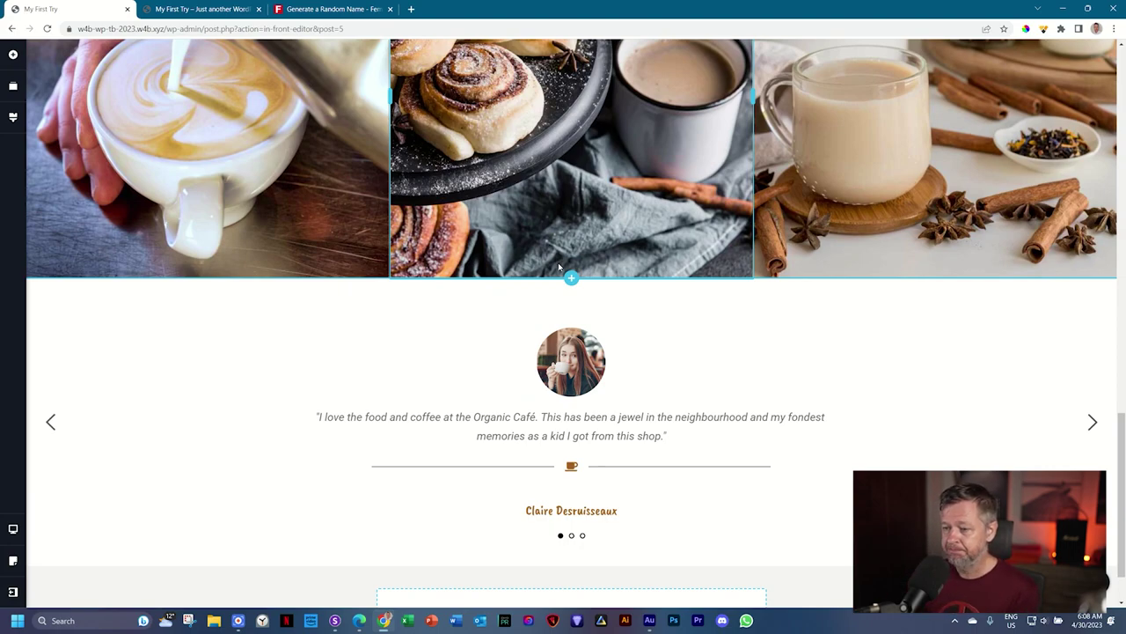
pyautogui.scroll(-1, 648, 264)
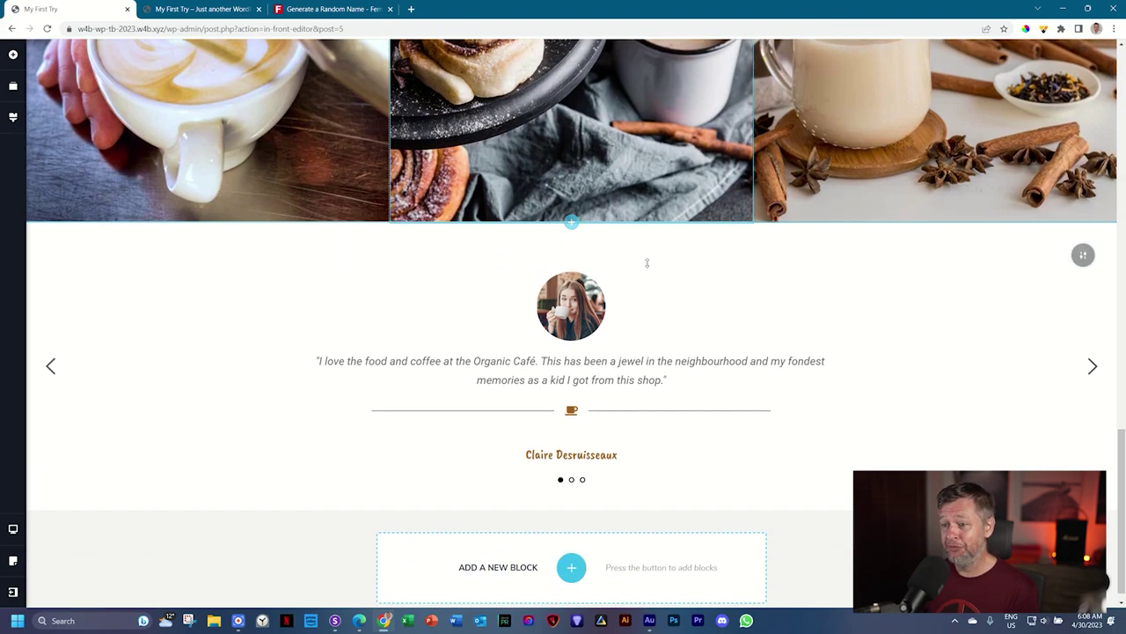